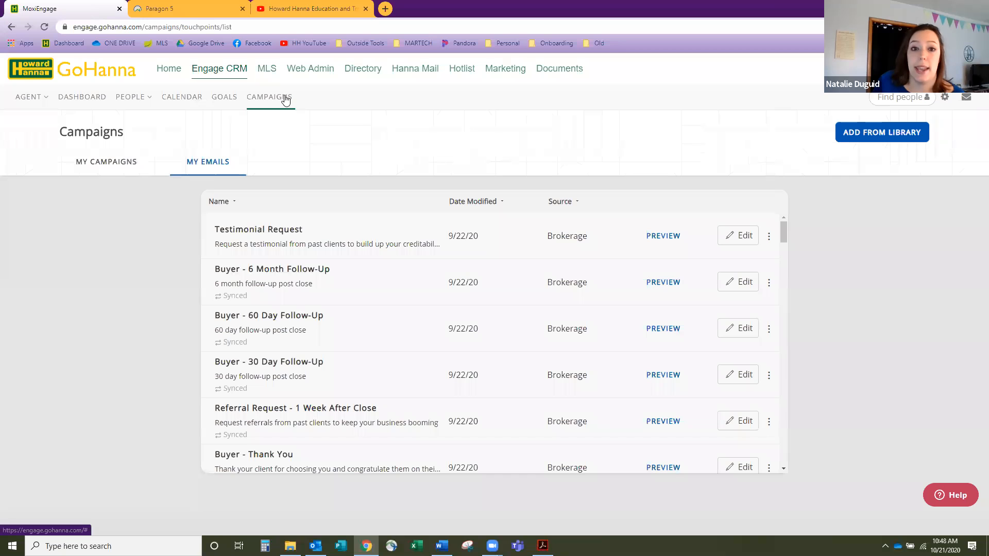
- Look at the campaigns list, then return to the emails list and scroll through it
{"action": "left_click", "coordinate": [114, 166]}
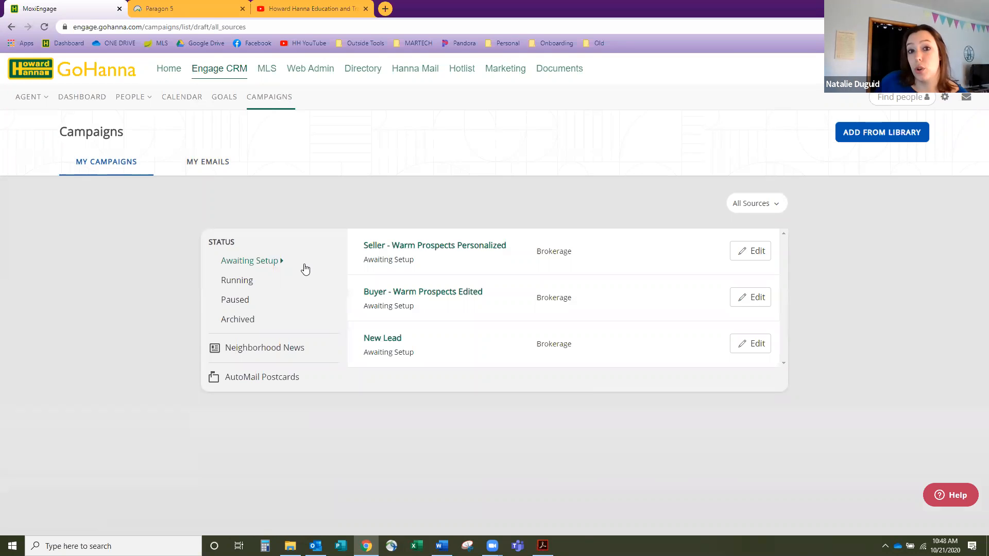
{"action": "left_click", "coordinate": [210, 164]}
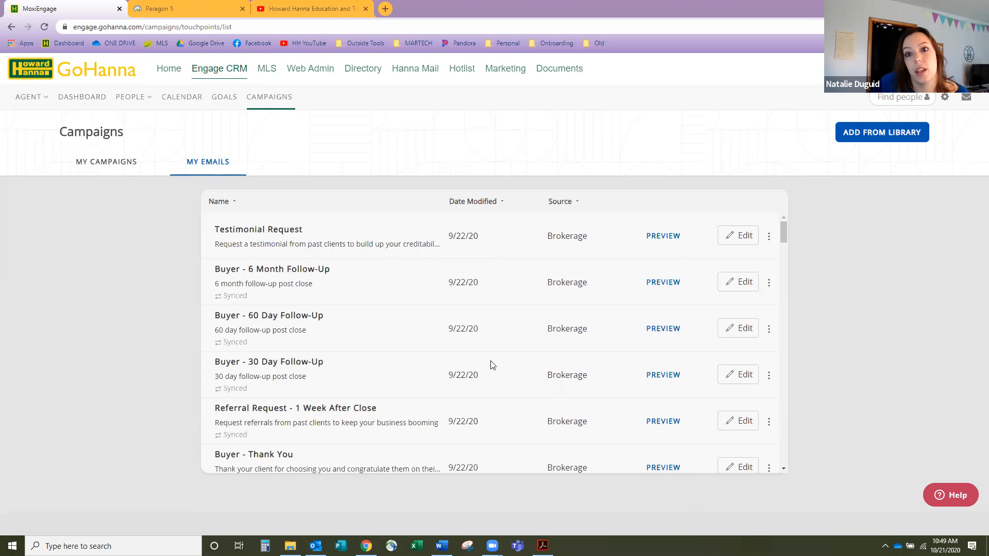
{"action": "scroll", "coordinate": [491, 366], "scroll_direction": "down", "scroll_amount": 3}
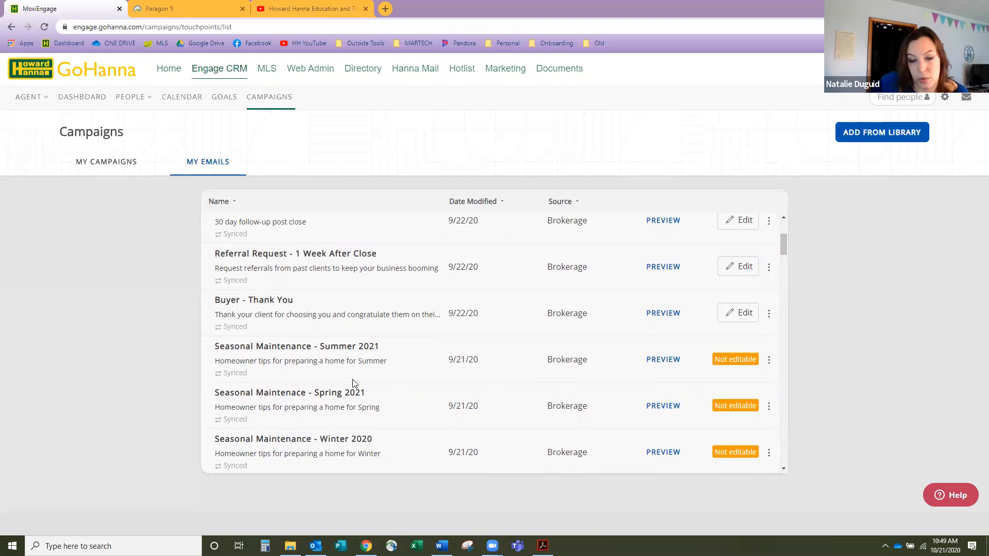
{"action": "mouse_move", "coordinate": [717, 358]}
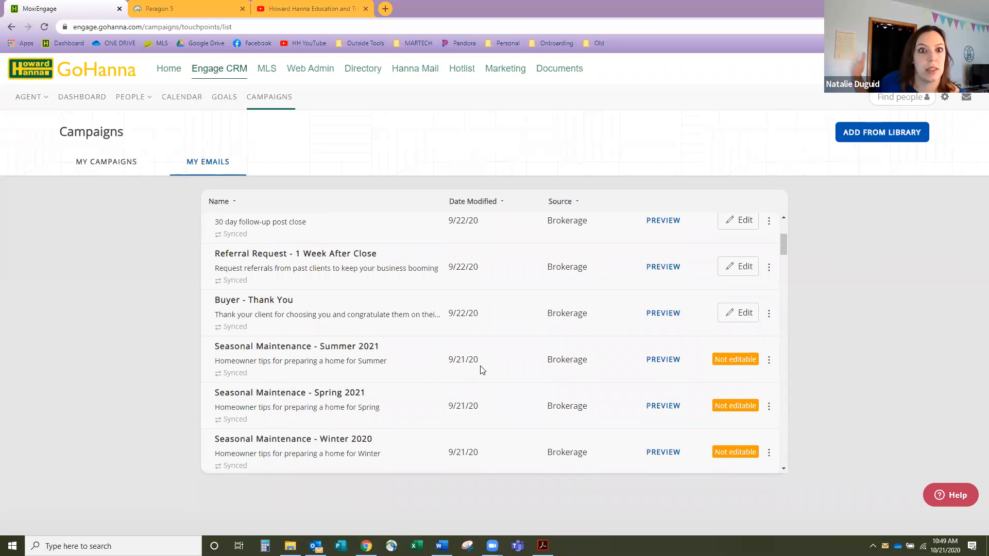
{"action": "scroll", "coordinate": [515, 374], "scroll_direction": "up", "scroll_amount": 3}
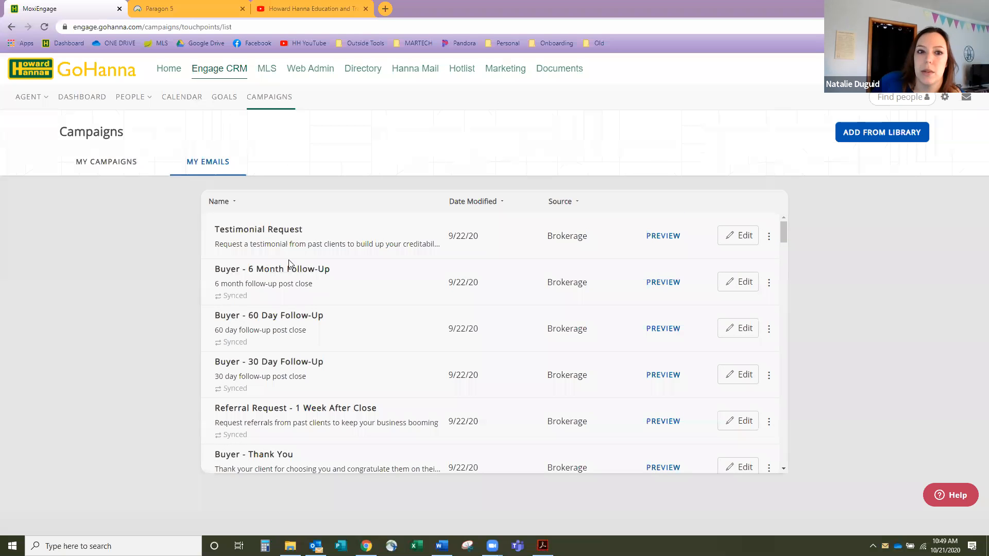
- Open Testimonial Request for editing and rename it 'Testimonial Request Personalized'
{"action": "left_click", "coordinate": [744, 244]}
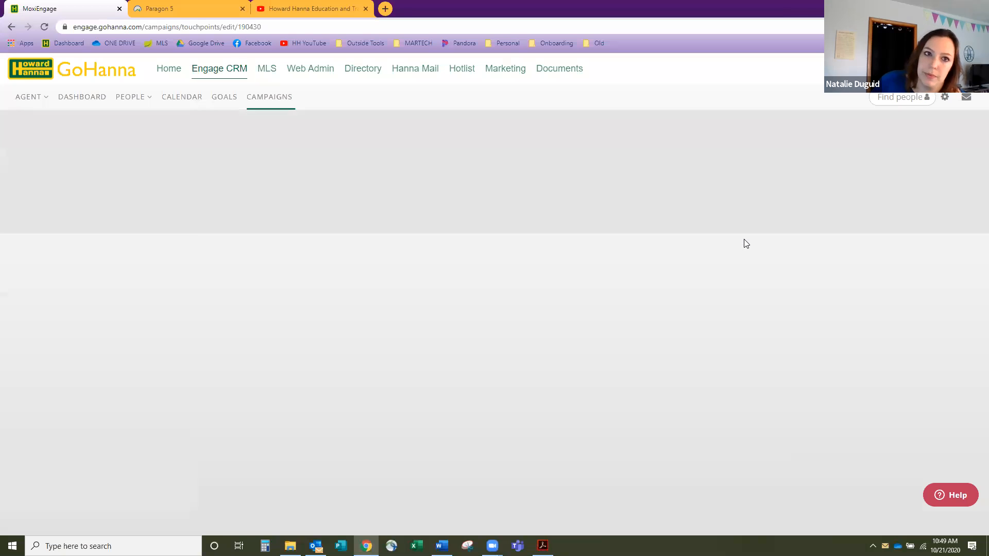
{"action": "scroll", "coordinate": [745, 243], "scroll_direction": "down", "scroll_amount": 1}
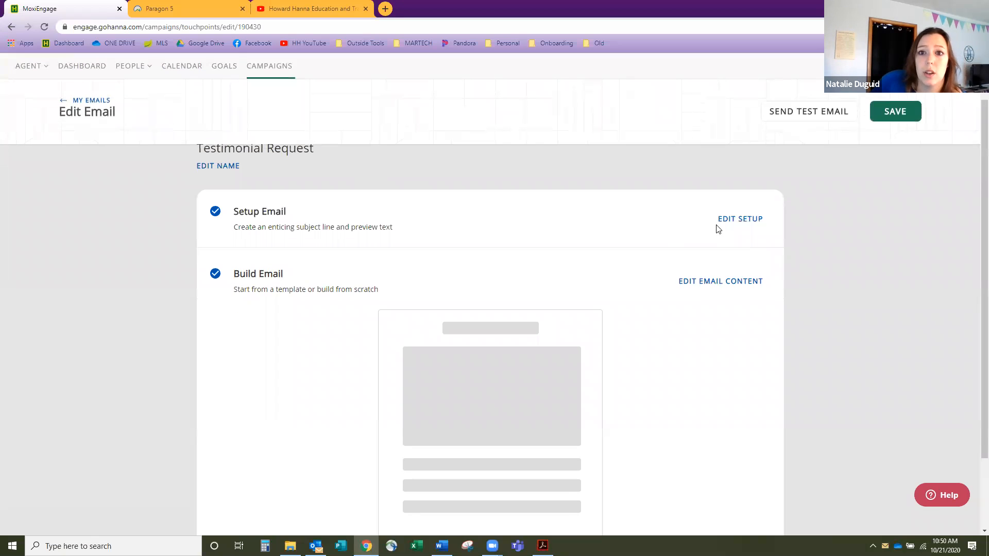
{"action": "left_click", "coordinate": [226, 167]}
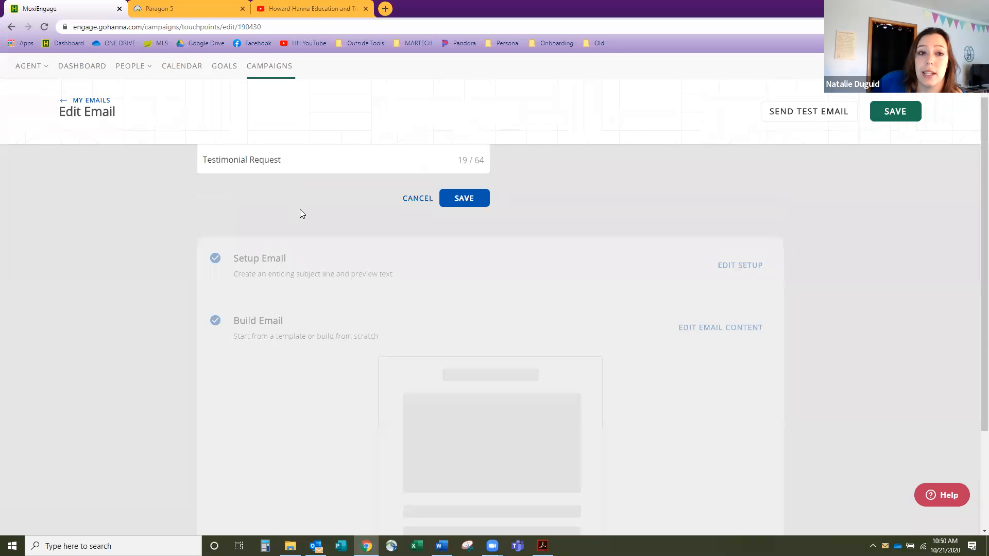
{"action": "left_click", "coordinate": [305, 163]}
{"action": "type", "text": "Personalized"}
{"action": "left_click", "coordinate": [470, 205]}
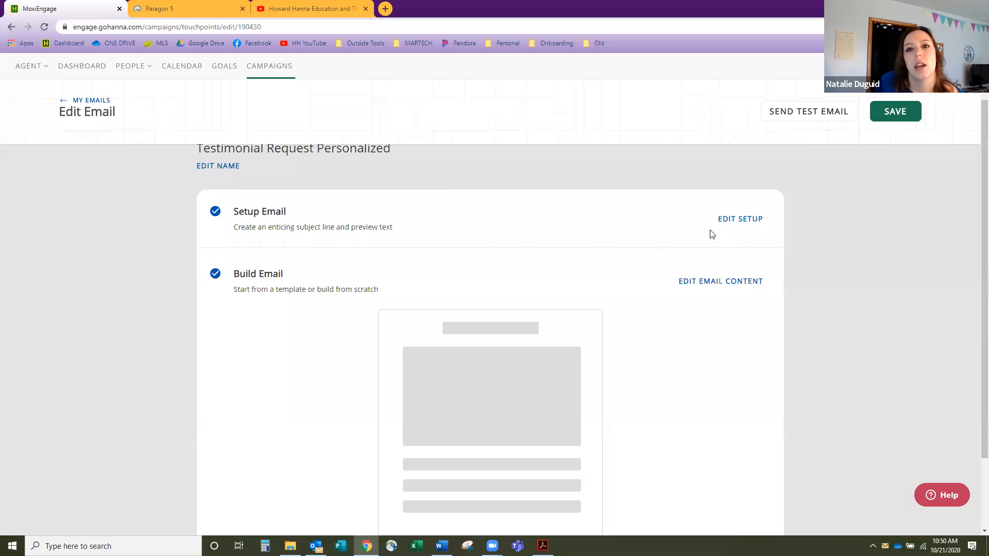
{"action": "left_click", "coordinate": [727, 221]}
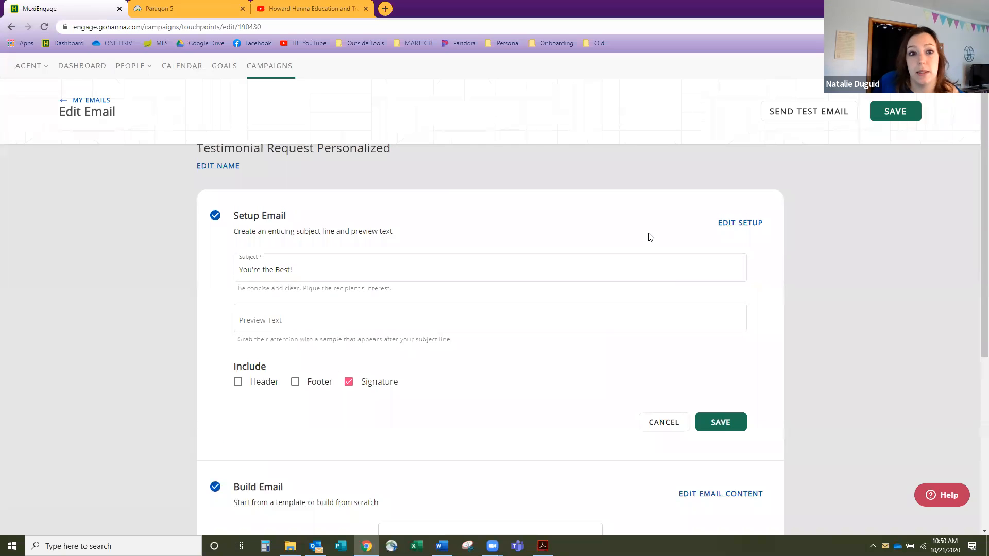
{"action": "left_click", "coordinate": [470, 270]}
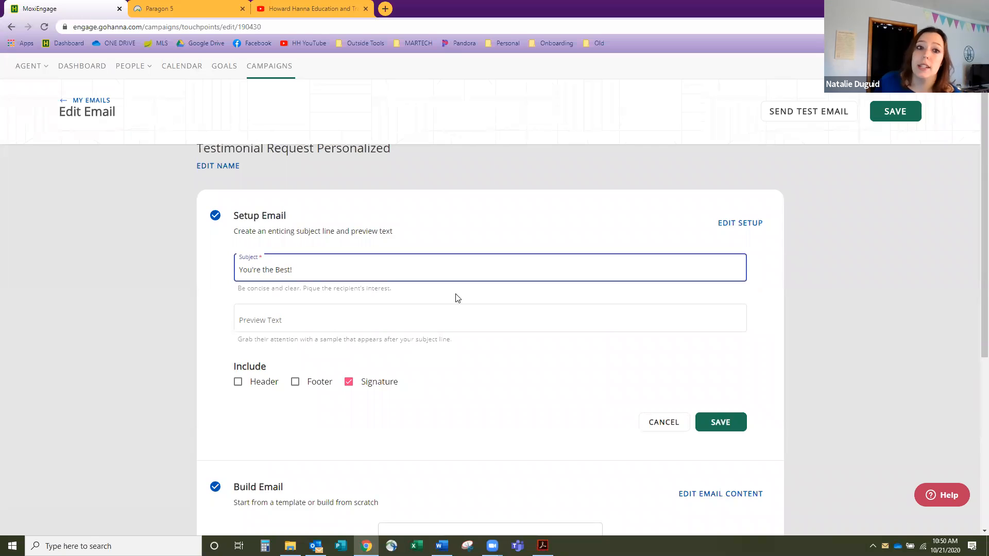
{"action": "left_click", "coordinate": [452, 320]}
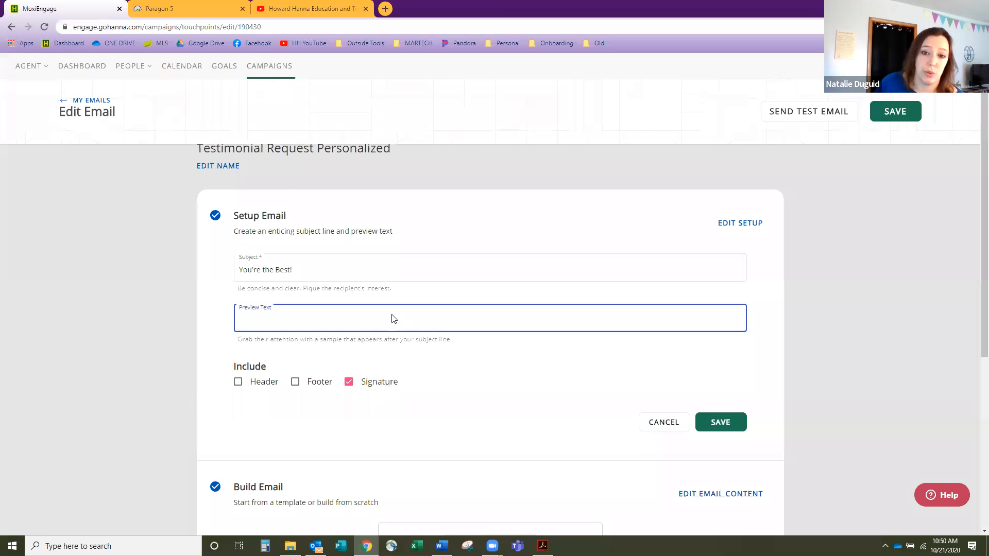
{"action": "left_click", "coordinate": [727, 426]}
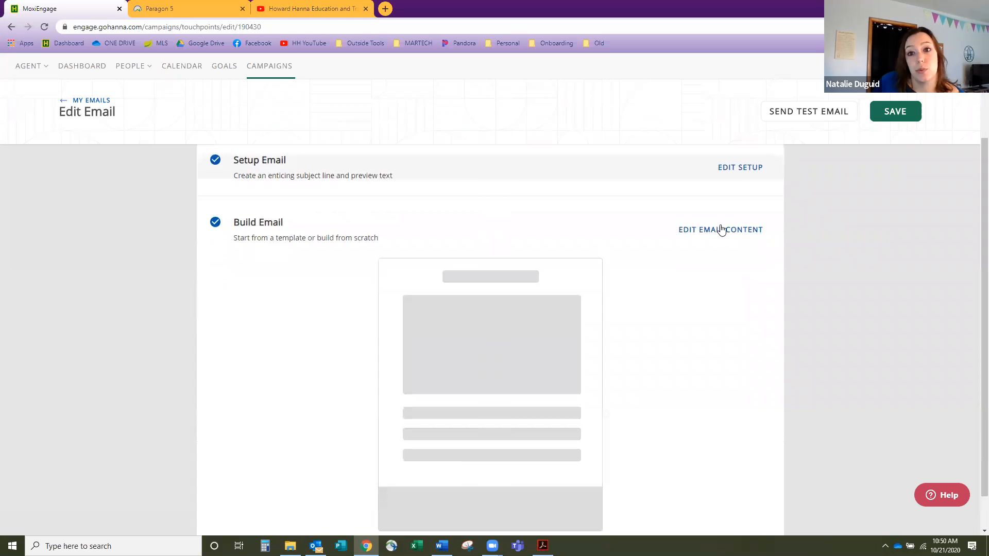
- Open the email's content builder and switch the preview between mobile and desktop layouts
{"action": "left_click", "coordinate": [720, 228]}
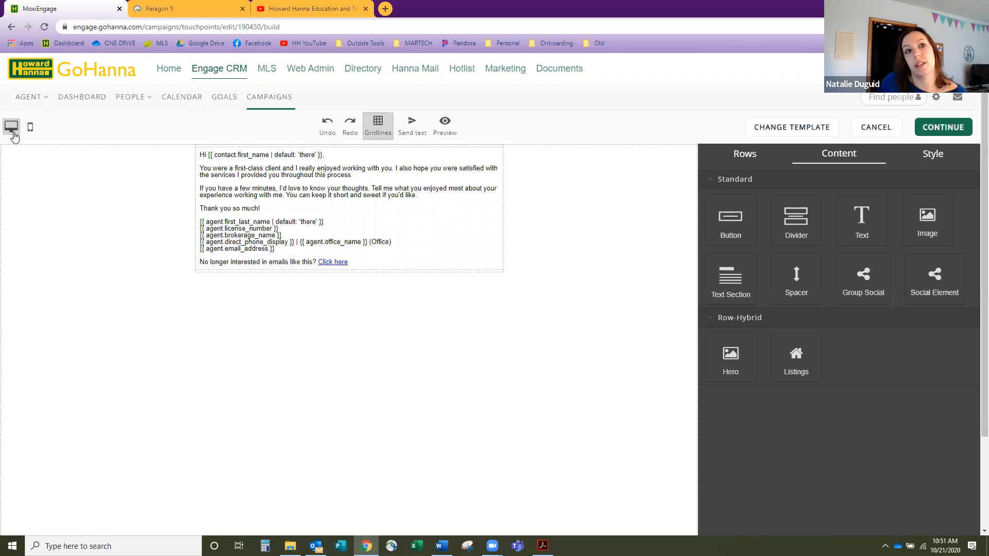
{"action": "left_click", "coordinate": [30, 128]}
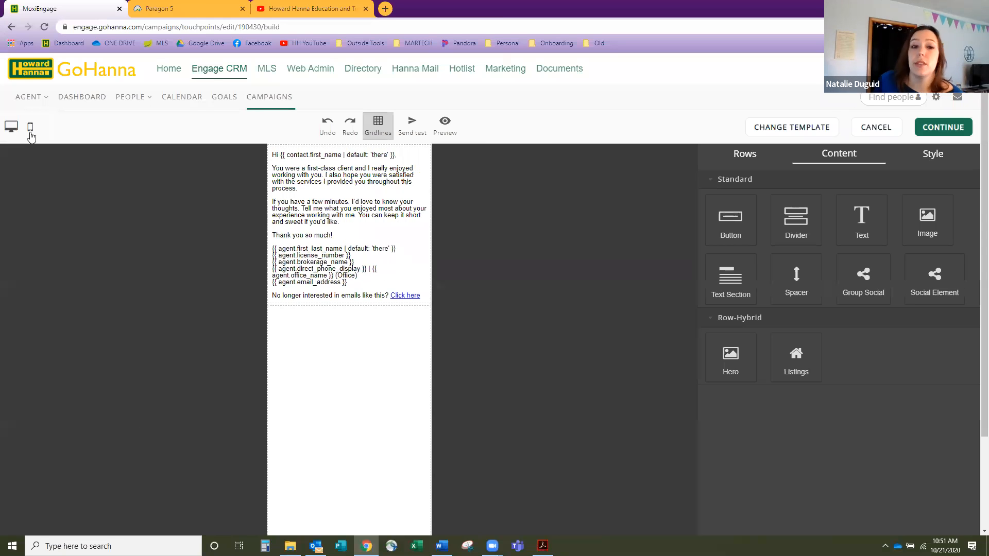
{"action": "left_click", "coordinate": [12, 128]}
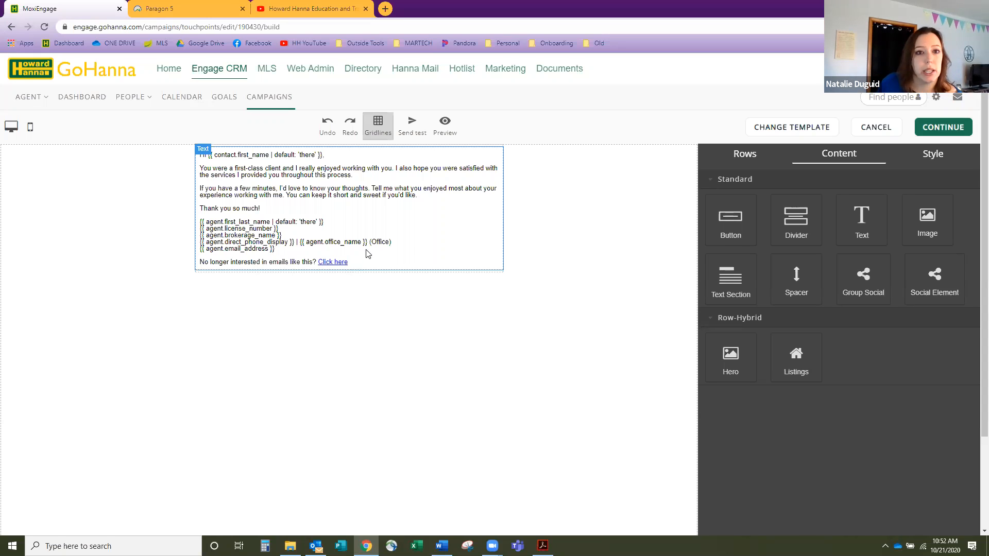
- Enter the email's text block and browse the Font, Size and Text Color lists
{"action": "left_click", "coordinate": [413, 208]}
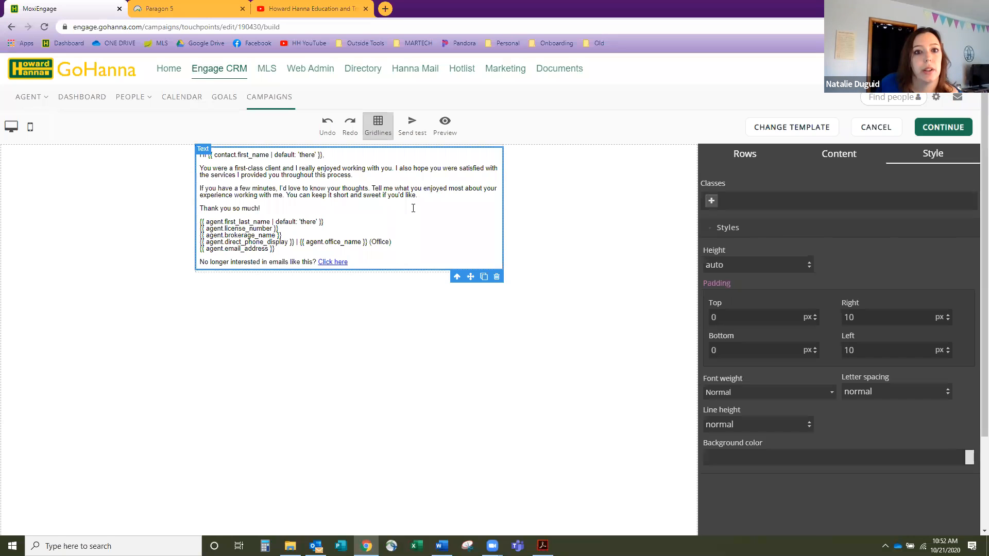
{"action": "left_click", "coordinate": [324, 204]}
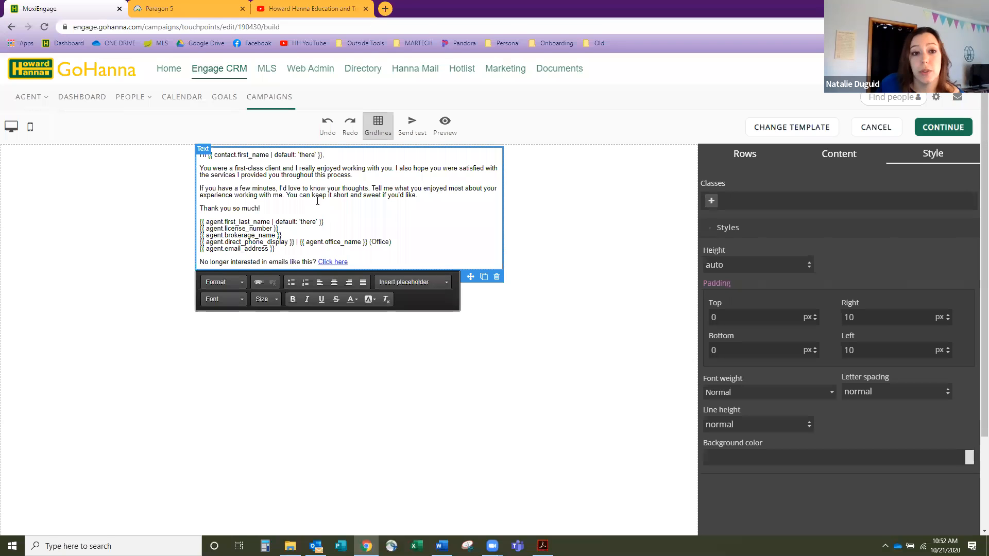
{"action": "left_click", "coordinate": [316, 201]}
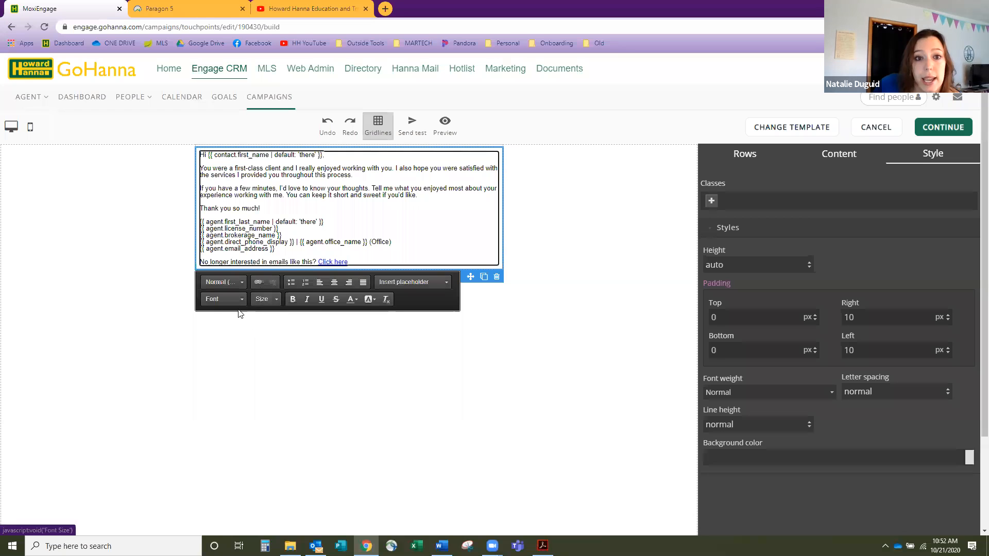
{"action": "left_click", "coordinate": [224, 304]}
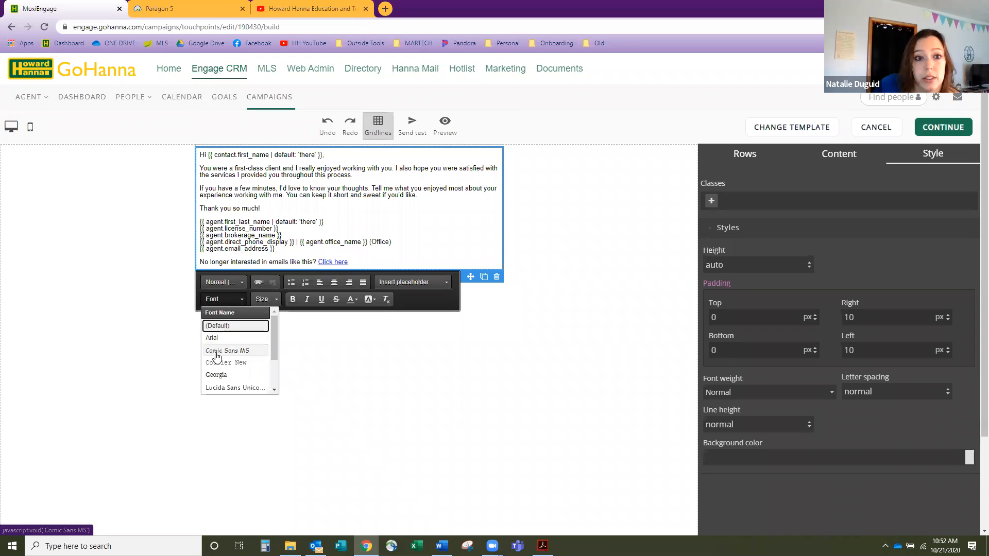
{"action": "left_click", "coordinate": [266, 299]}
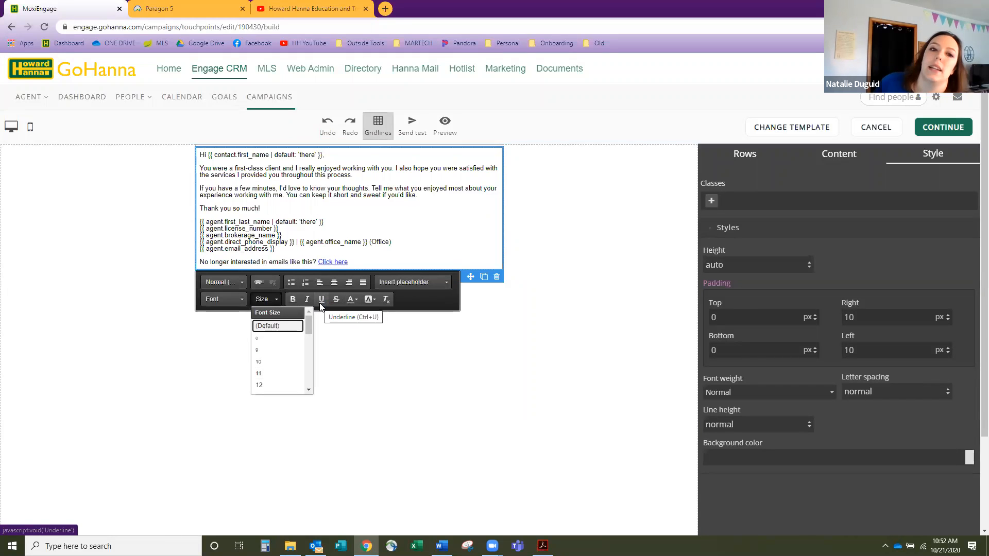
{"action": "left_click", "coordinate": [353, 299]}
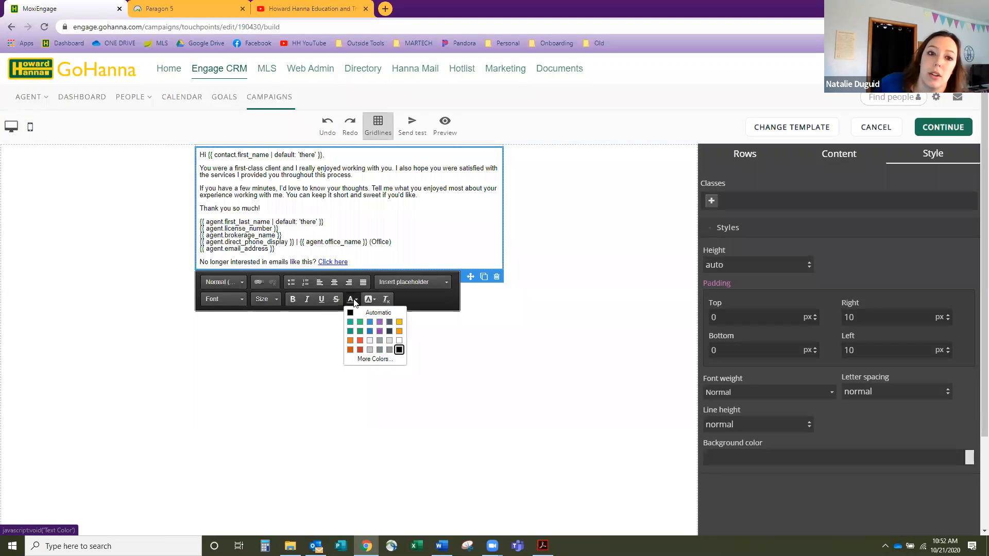
- Color the 'Thank you so much!' line teal
{"action": "left_click_drag", "start_coordinate": [261, 207], "coordinate": [199, 209]}
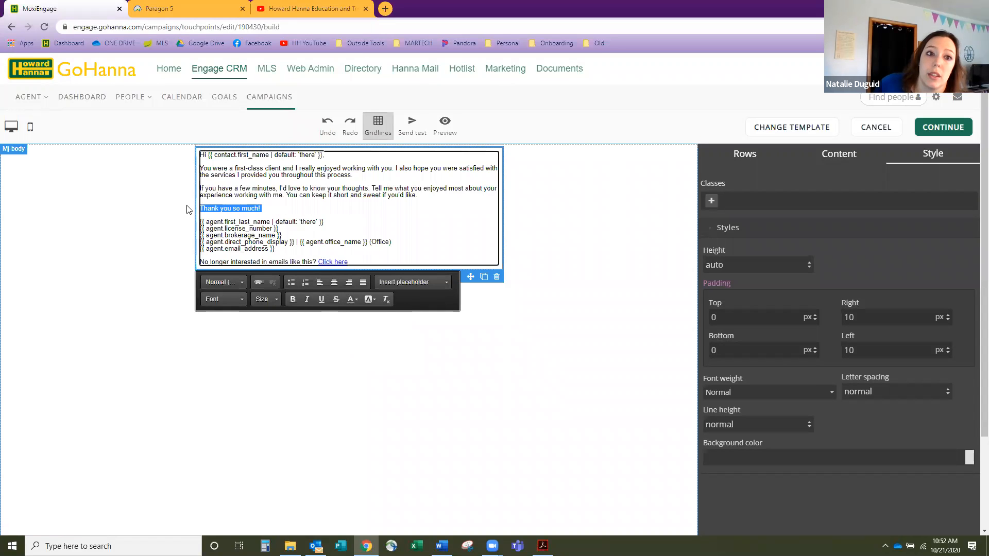
{"action": "left_click", "coordinate": [352, 299]}
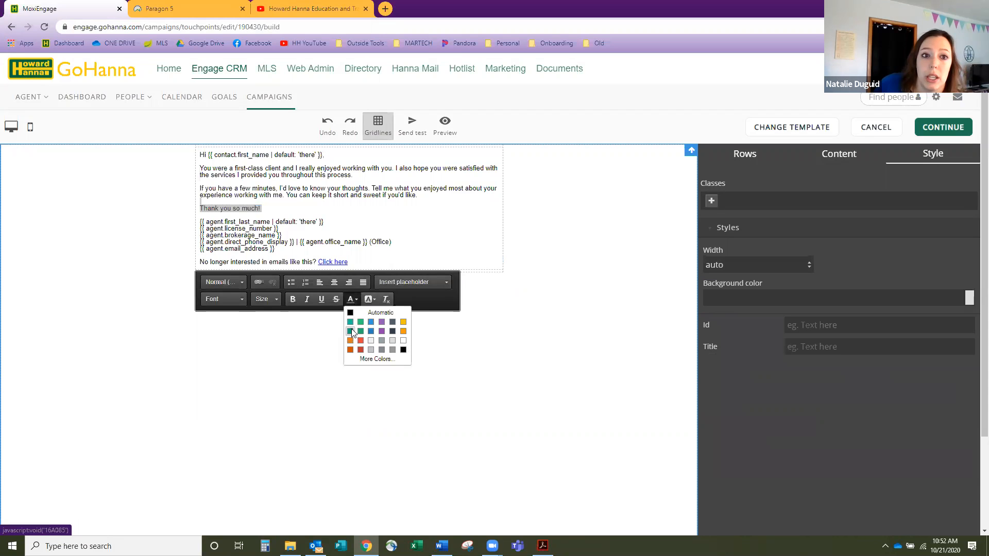
{"action": "left_click", "coordinate": [352, 331]}
{"action": "left_click", "coordinate": [329, 210]}
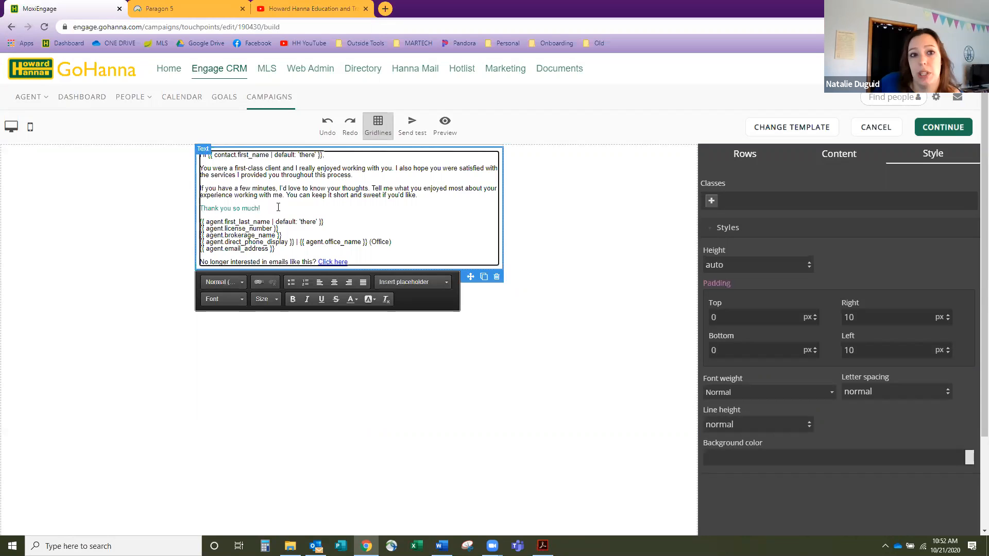
- Make the 'Thank you so much!' line bold
{"action": "left_click_drag", "start_coordinate": [200, 210], "coordinate": [279, 211]}
{"action": "left_click", "coordinate": [292, 300]}
{"action": "left_click", "coordinate": [276, 221]}
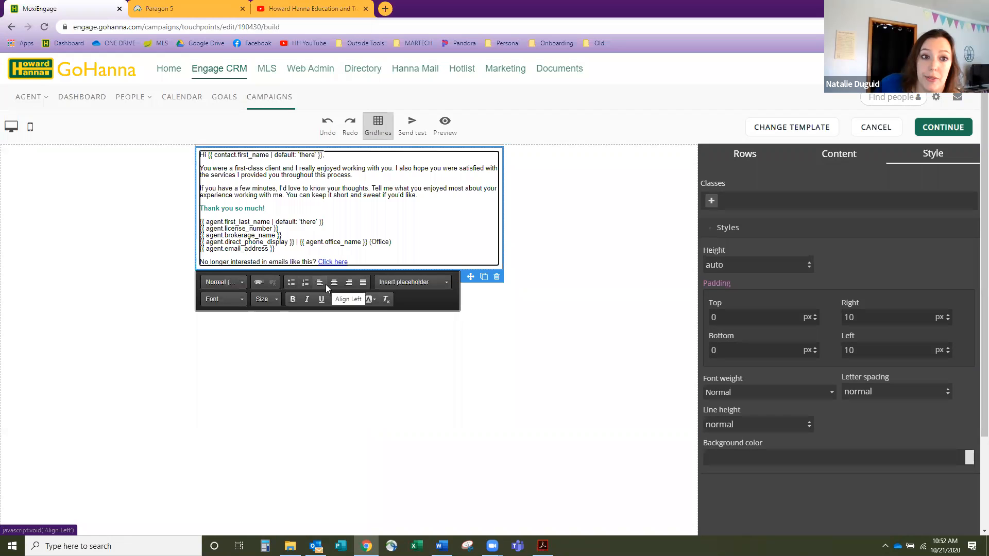
- Try Heading 4 on the thank-you line, then set it to Normal paragraph format
{"action": "left_click", "coordinate": [245, 283]}
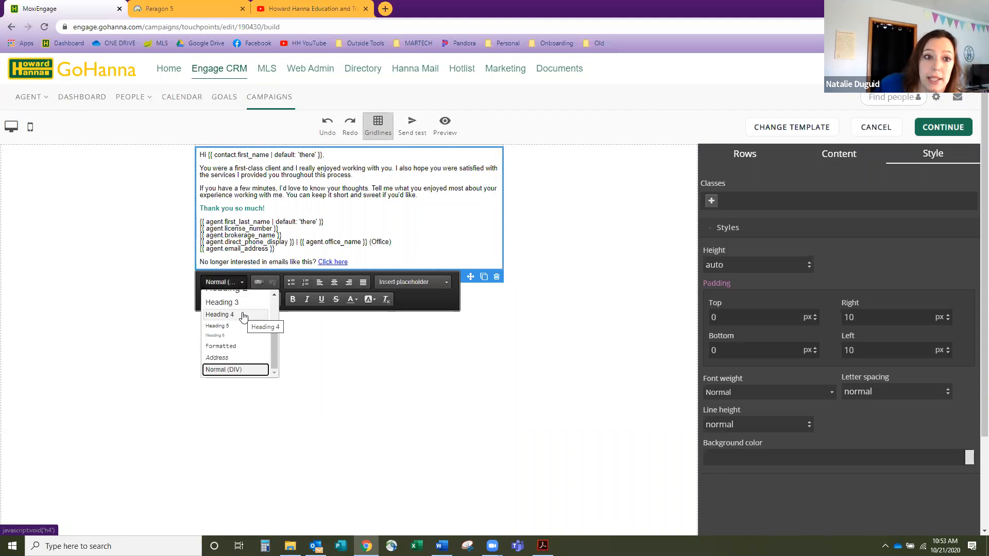
{"action": "left_click_drag", "start_coordinate": [267, 209], "coordinate": [194, 211]}
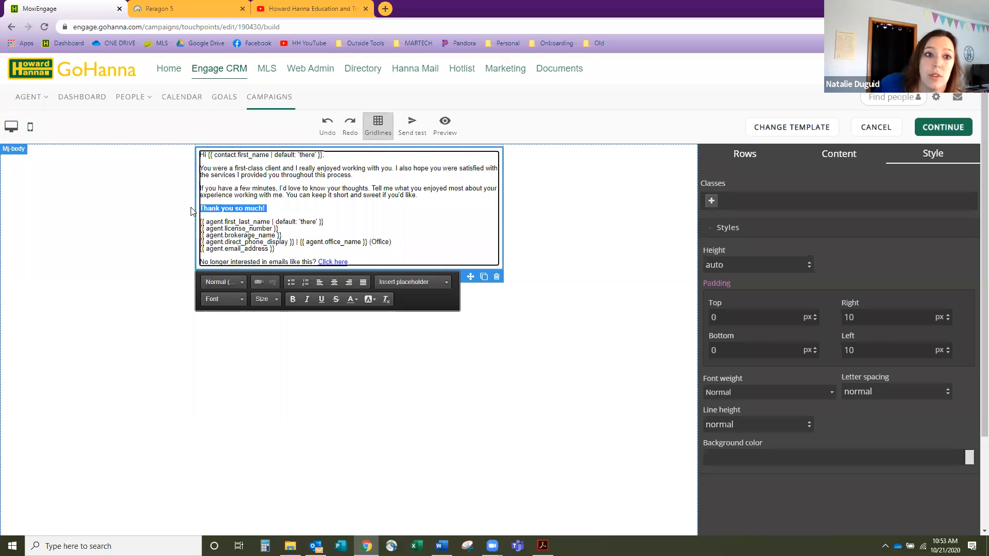
{"action": "left_click", "coordinate": [238, 283]}
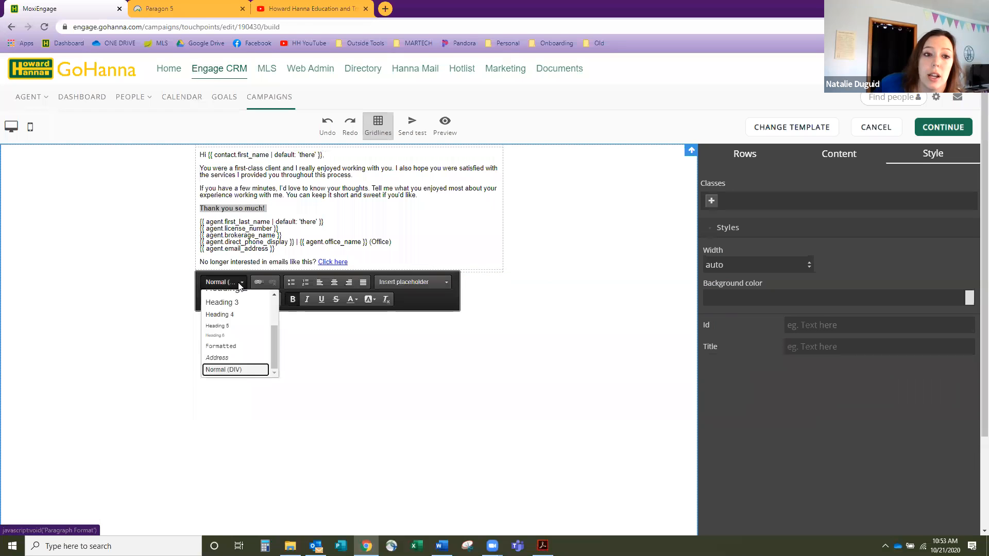
{"action": "left_click", "coordinate": [240, 315]}
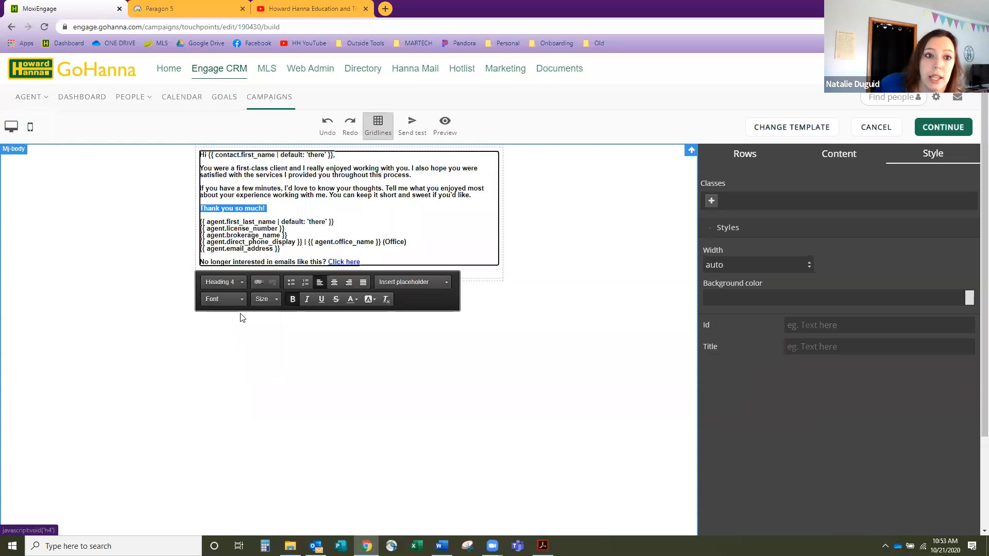
{"action": "left_click", "coordinate": [232, 285]}
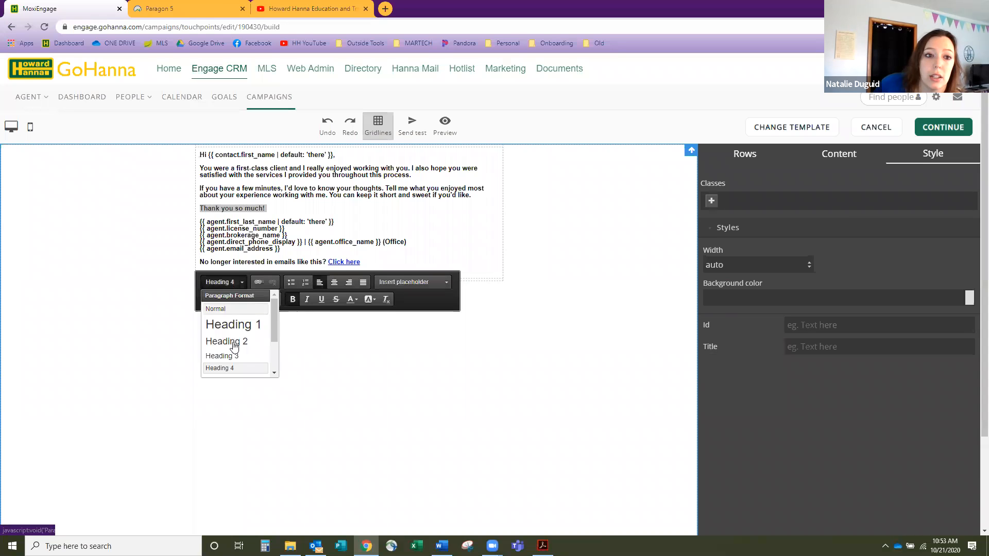
{"action": "left_click", "coordinate": [233, 309]}
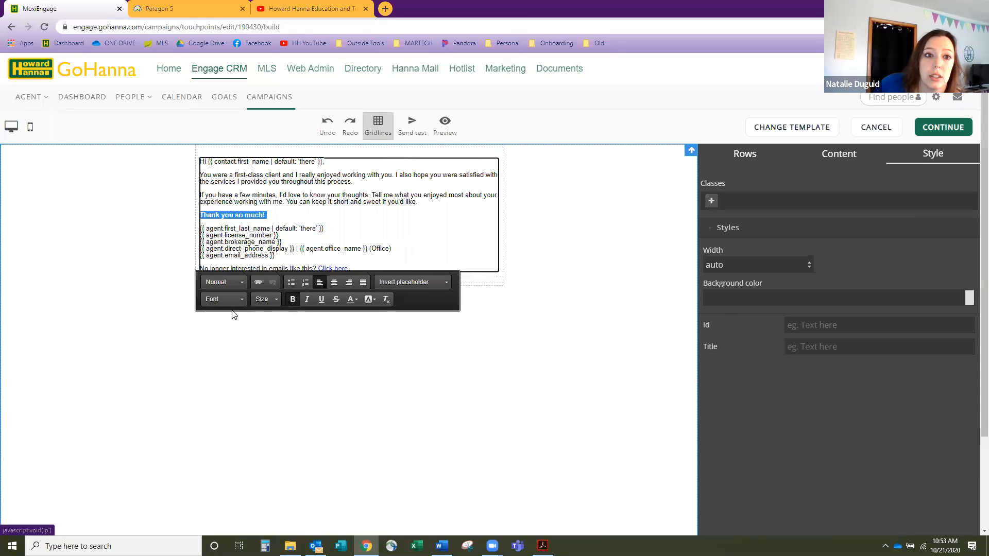
{"action": "left_click", "coordinate": [303, 219]}
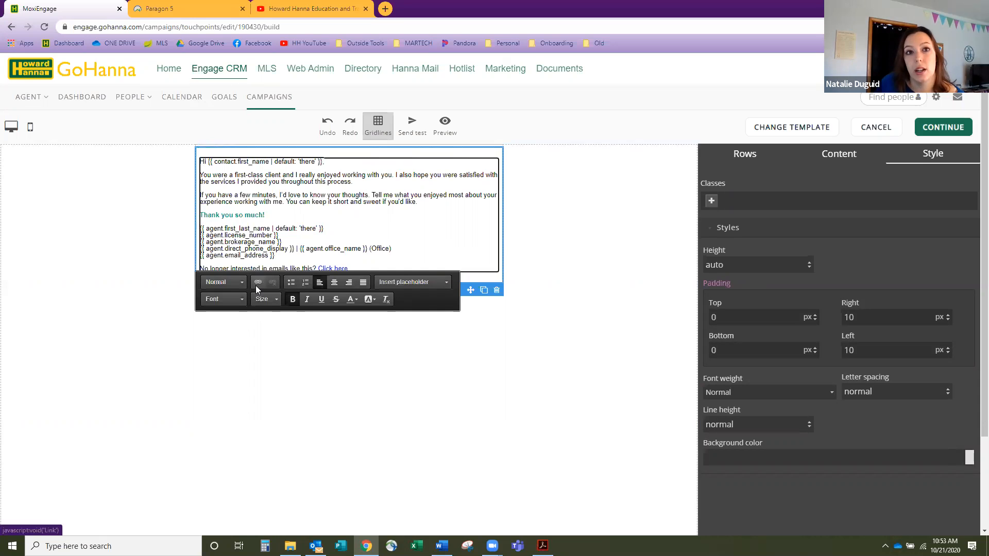
{"action": "left_click", "coordinate": [329, 9]}
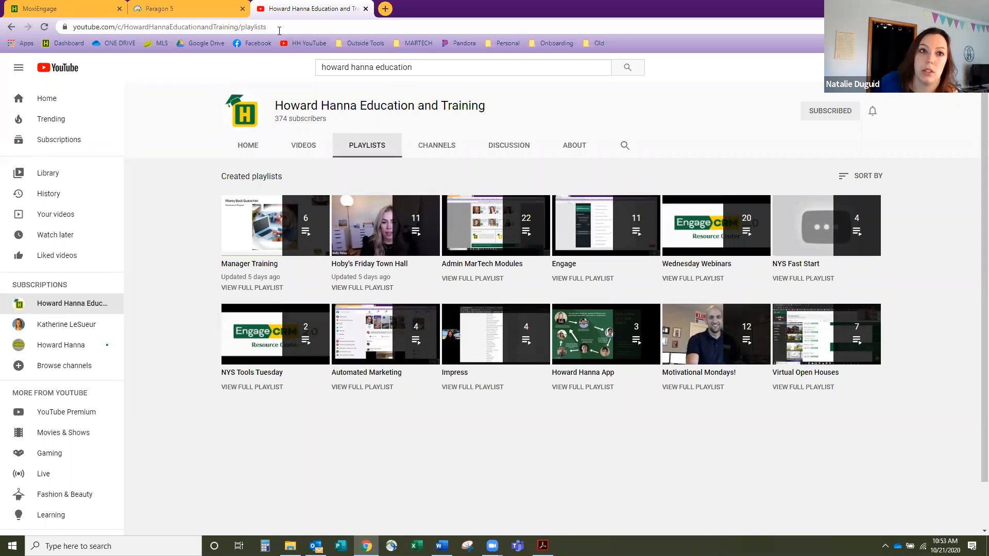
{"action": "left_click", "coordinate": [212, 27]}
{"action": "right_click", "coordinate": [212, 27]}
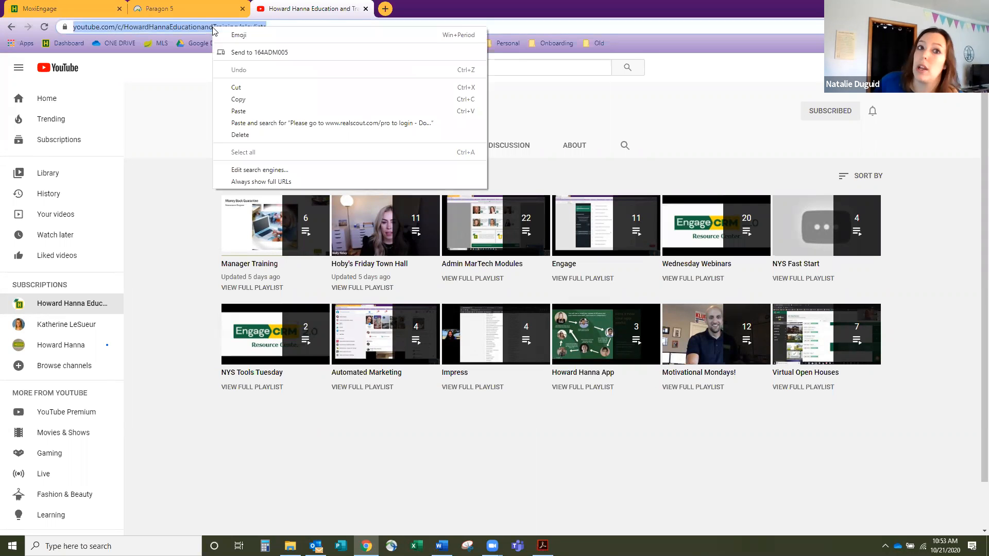
{"action": "left_click", "coordinate": [245, 98]}
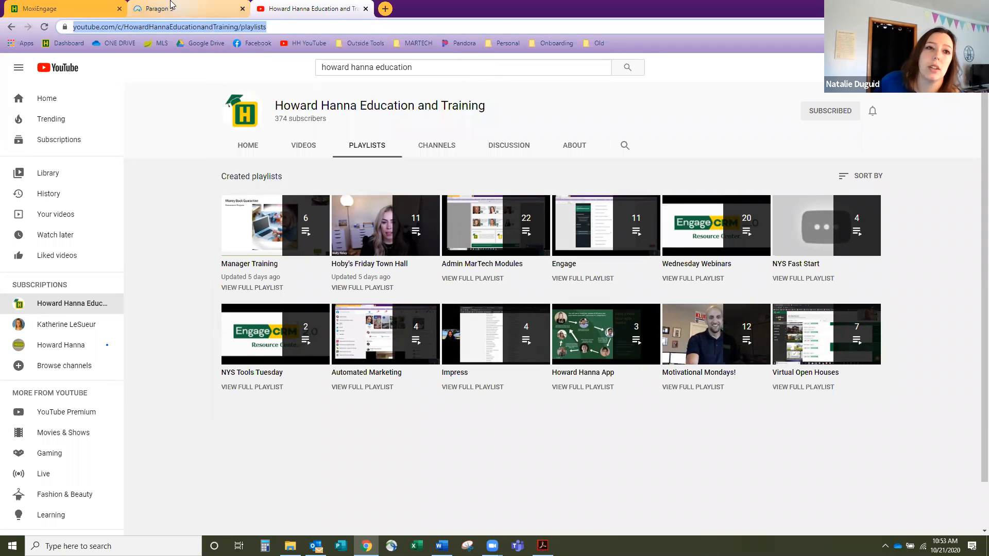
{"action": "left_click", "coordinate": [62, 9]}
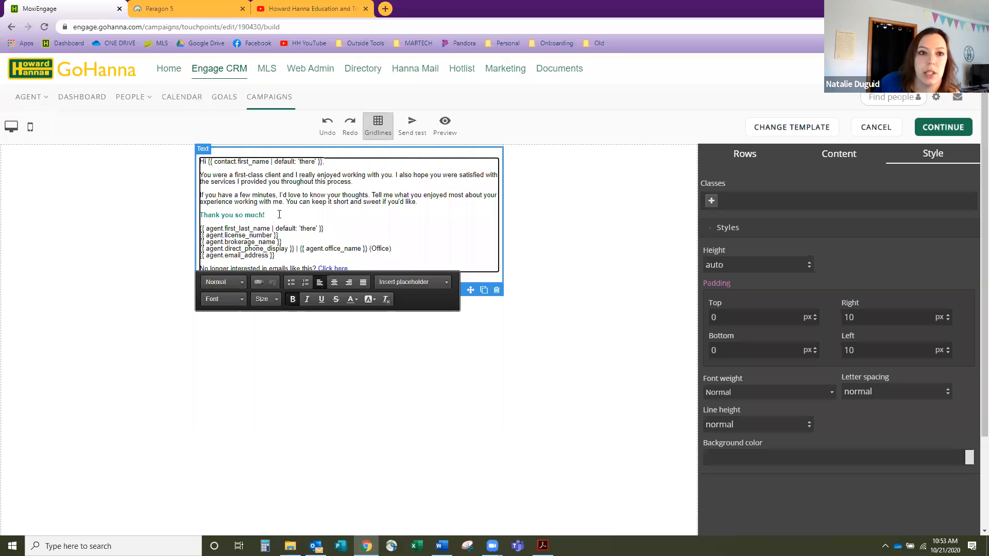
- Add a 'Check out my youtube channel!' line below the thank-you line, linked to the YouTube playlists page
{"action": "key", "text": "Return"}
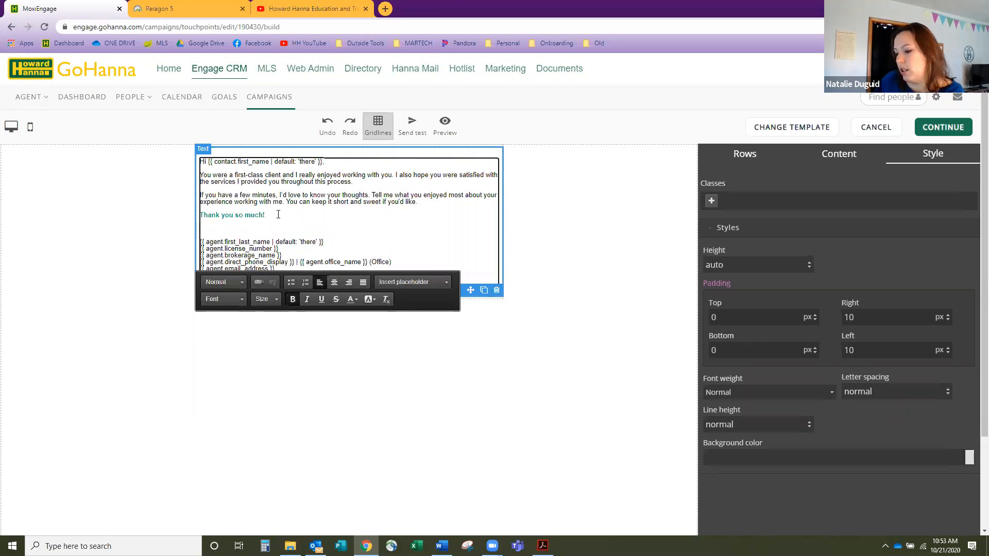
{"action": "type", "text": "Check out my youtube channel"}
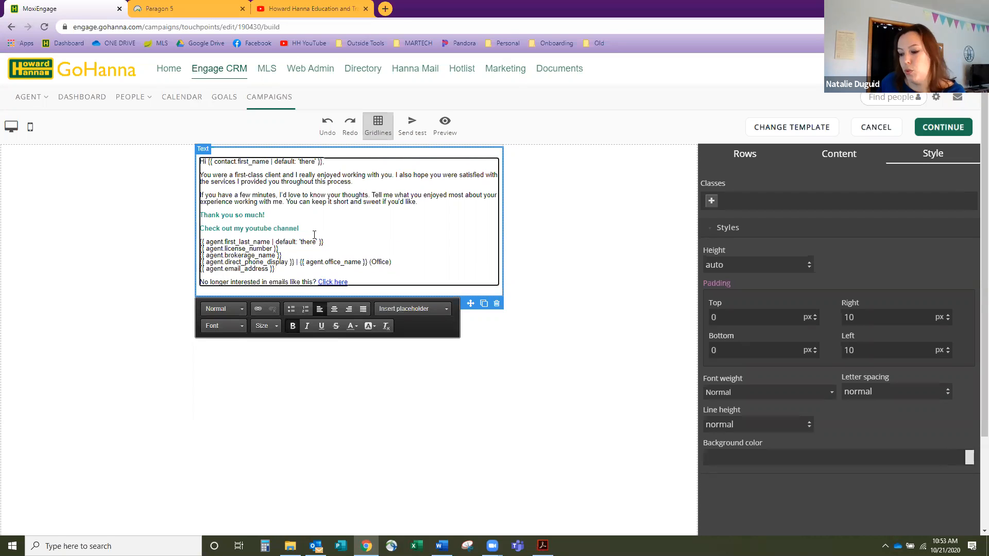
{"action": "type", "text": "!"}
{"action": "left_click_drag", "start_coordinate": [302, 228], "coordinate": [200, 220]}
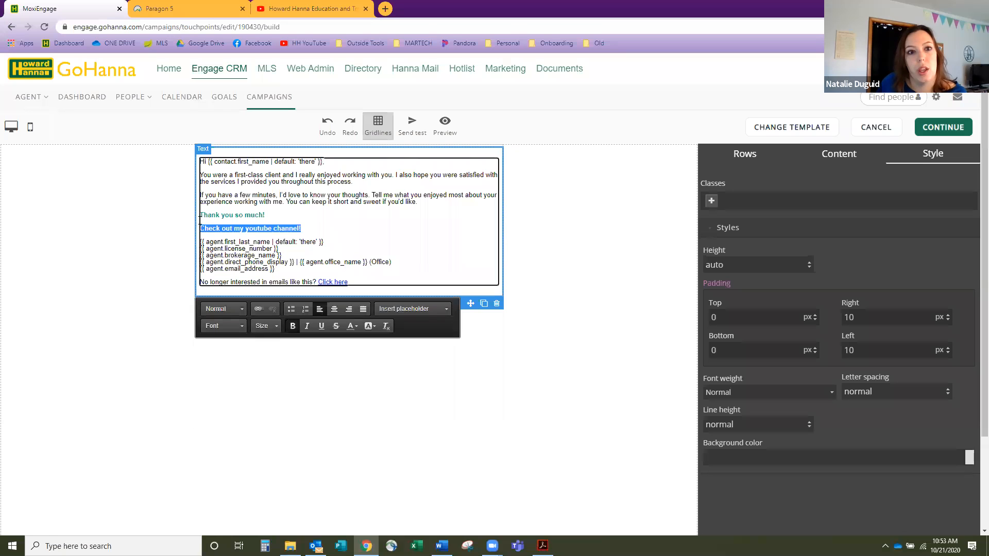
{"action": "left_click", "coordinate": [258, 310]}
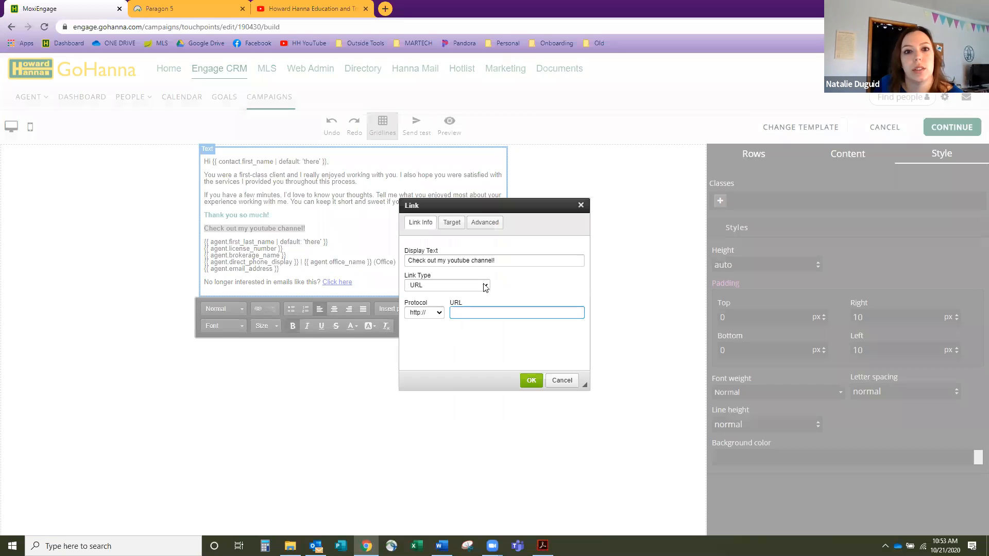
{"action": "right_click", "coordinate": [468, 311]}
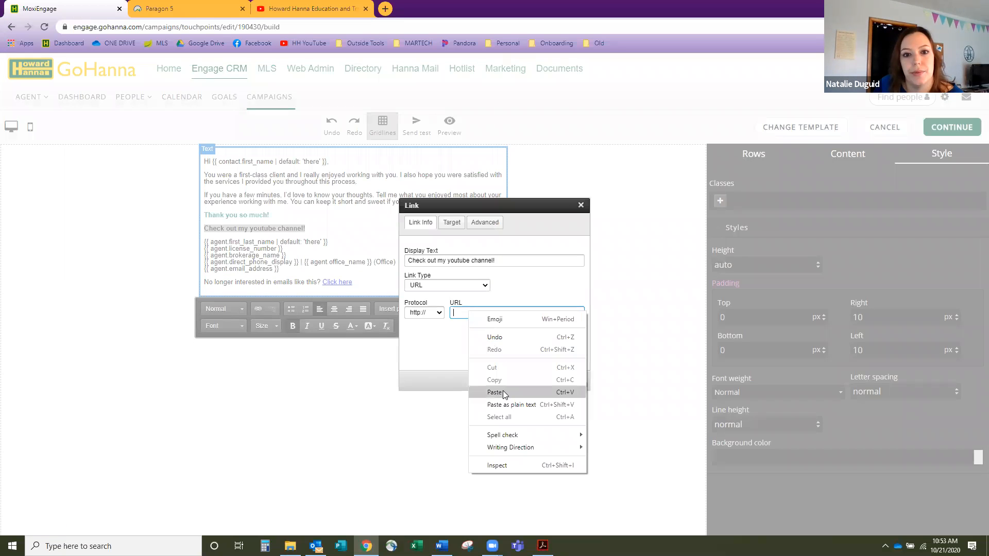
{"action": "left_click", "coordinate": [503, 391]}
{"action": "left_click", "coordinate": [531, 380]}
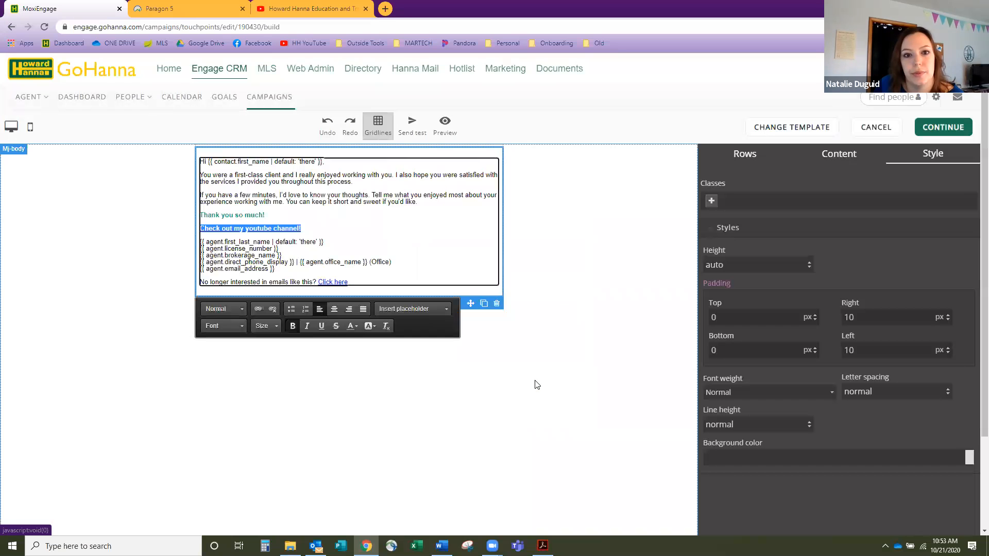
{"action": "left_click", "coordinate": [374, 230]}
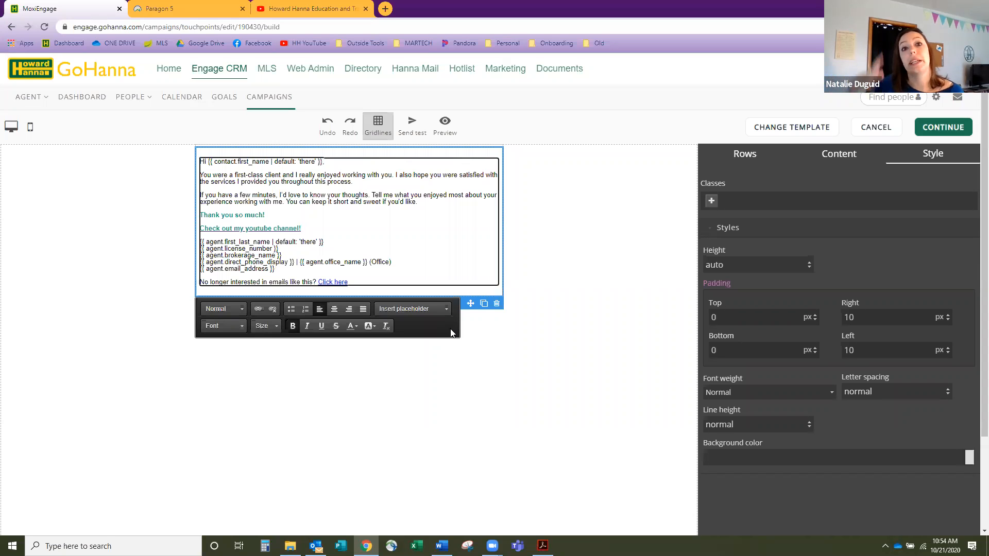
- Place the caret after the agent email line and show the Content blocks panel
{"action": "left_click", "coordinate": [465, 269]}
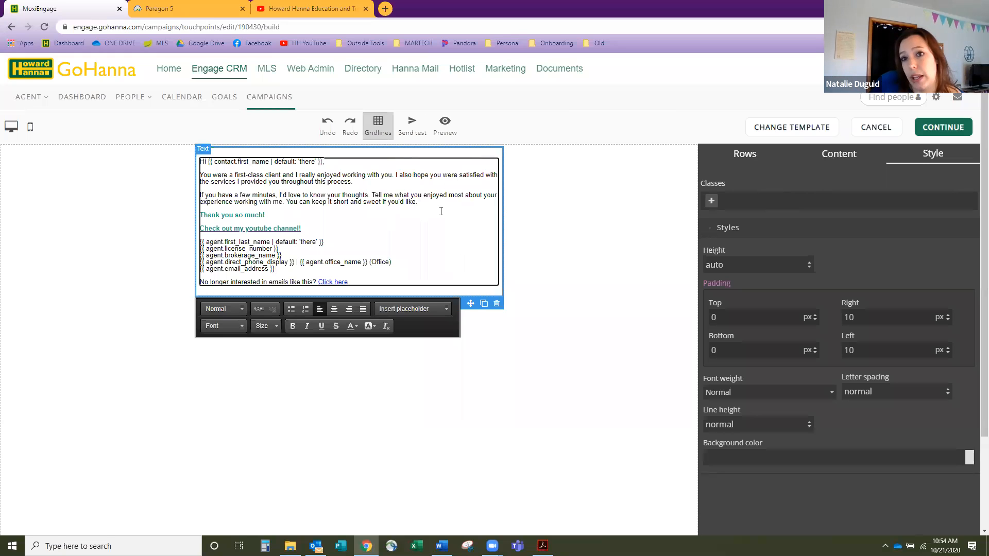
{"action": "left_click", "coordinate": [864, 164]}
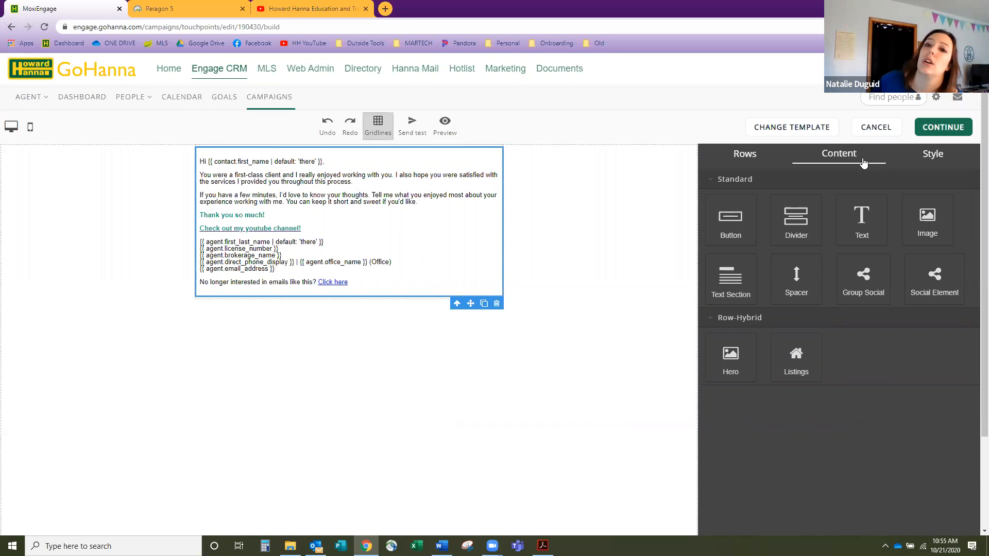
- Add a Text block below the email reading 'Here is a great recipe to share!'
{"action": "left_click_drag", "start_coordinate": [859, 222], "coordinate": [444, 267]}
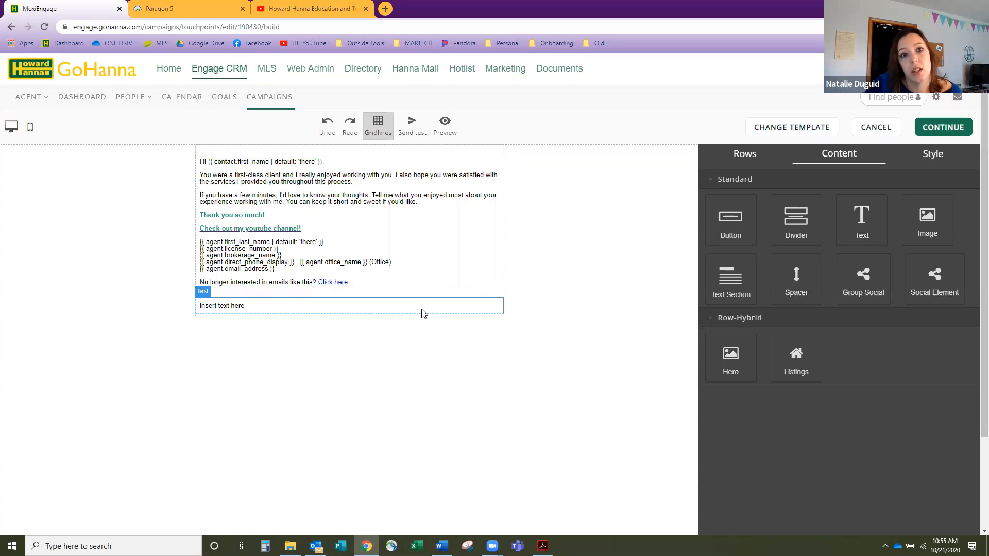
{"action": "left_click", "coordinate": [303, 308]}
{"action": "double_click", "coordinate": [304, 308]}
{"action": "left_click_drag", "start_coordinate": [280, 309], "coordinate": [135, 309]}
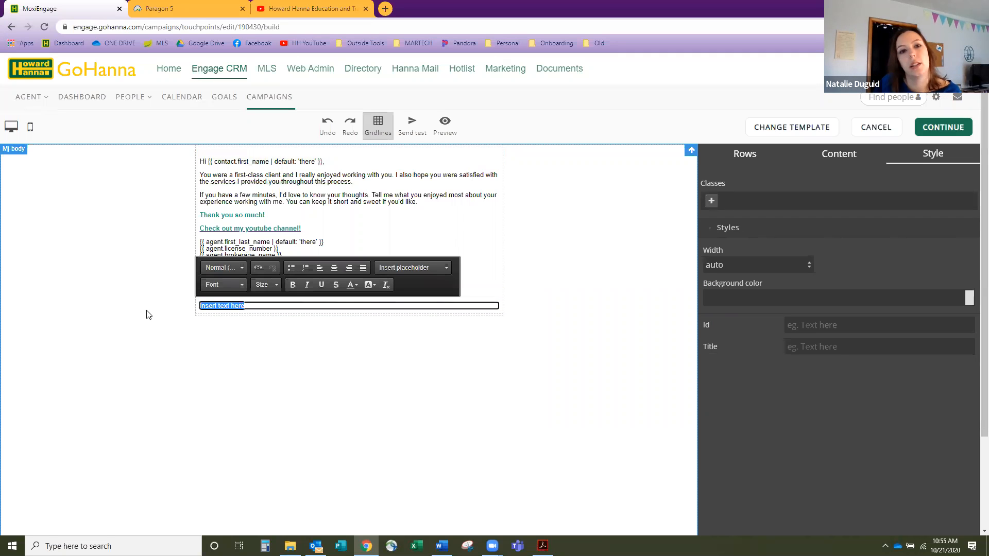
{"action": "type", "text": "Here is"}
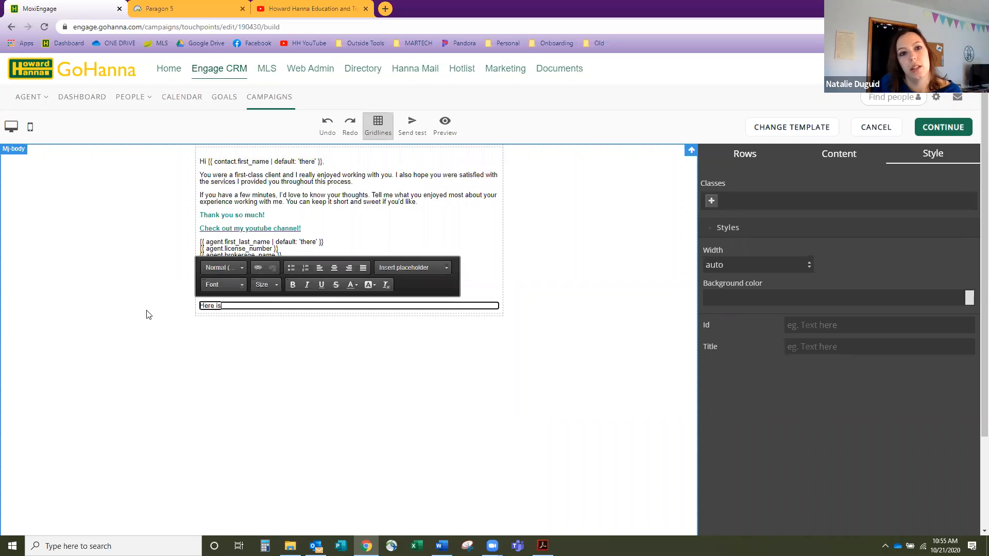
{"action": "type", "text": " a great recip"}
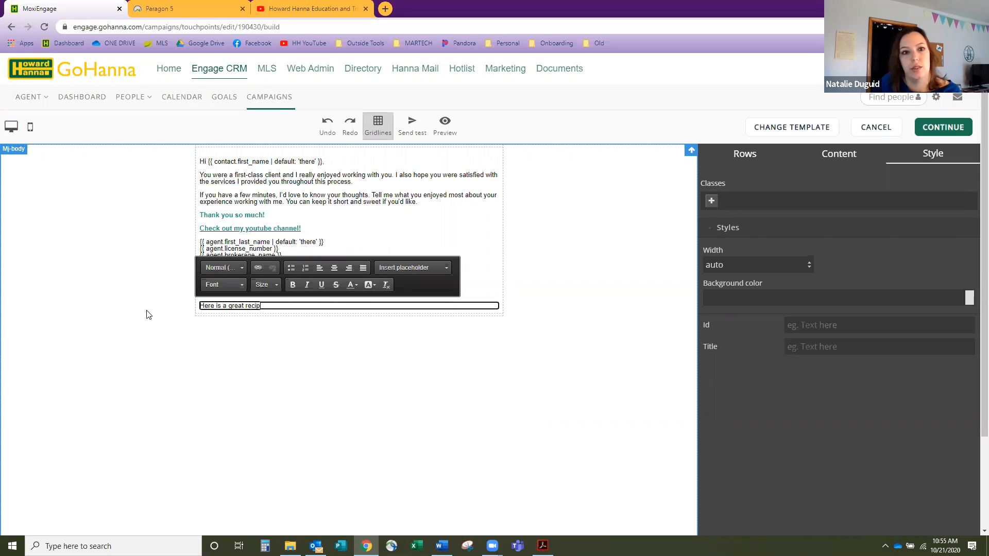
{"action": "type", "text": "e to share!"}
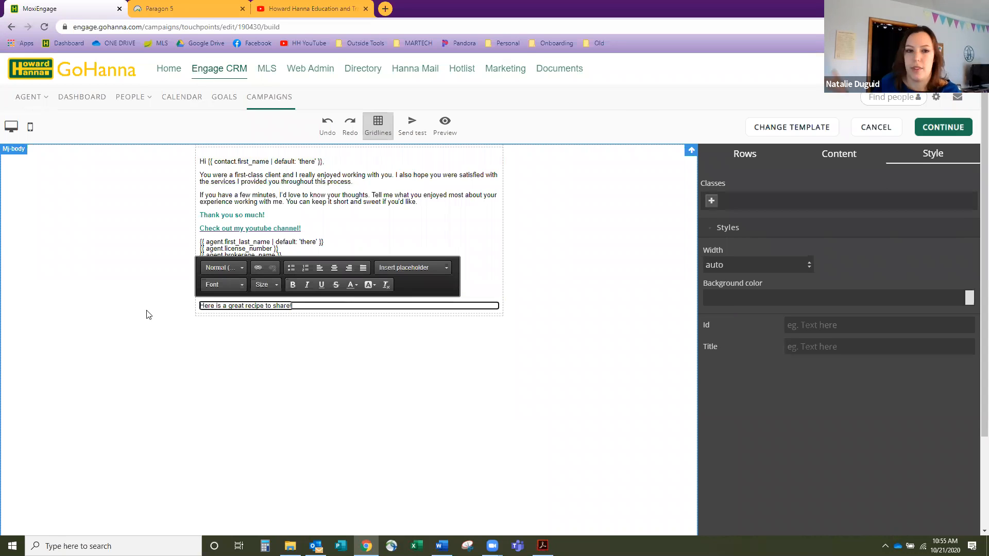
{"action": "left_click", "coordinate": [294, 316]}
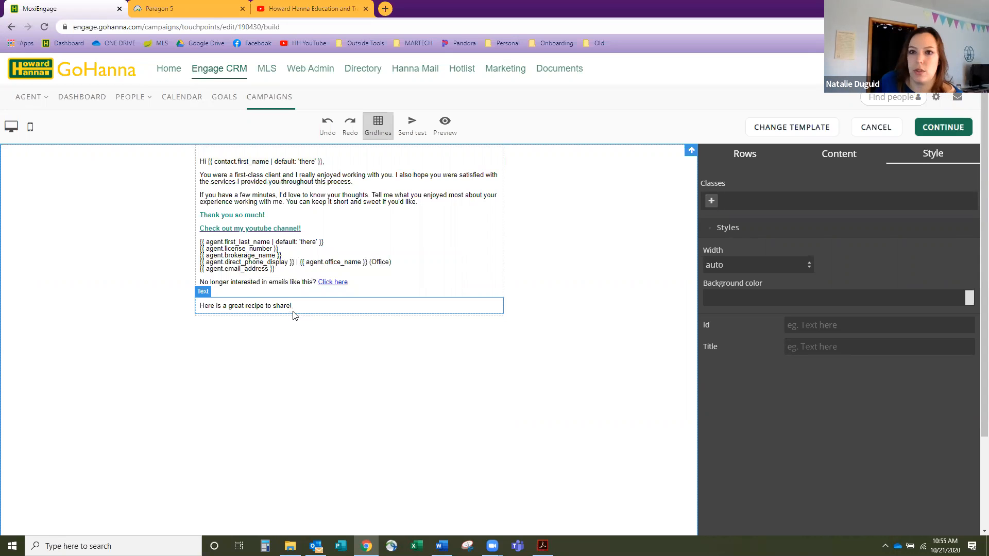
{"action": "left_click", "coordinate": [858, 162]}
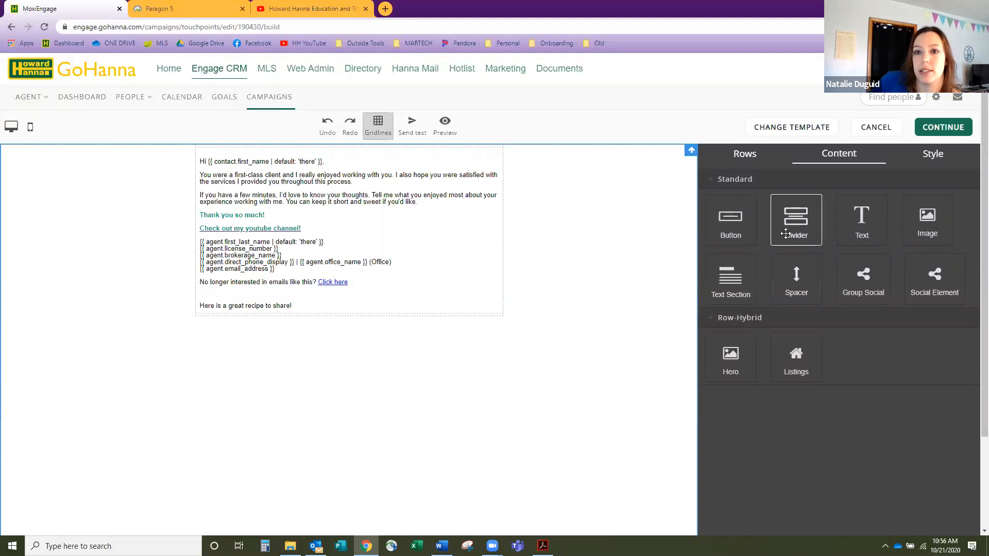
- Insert a Divider just above the 'Here is a great recipe to share!' text block
{"action": "left_click_drag", "start_coordinate": [796, 218], "coordinate": [463, 298]}
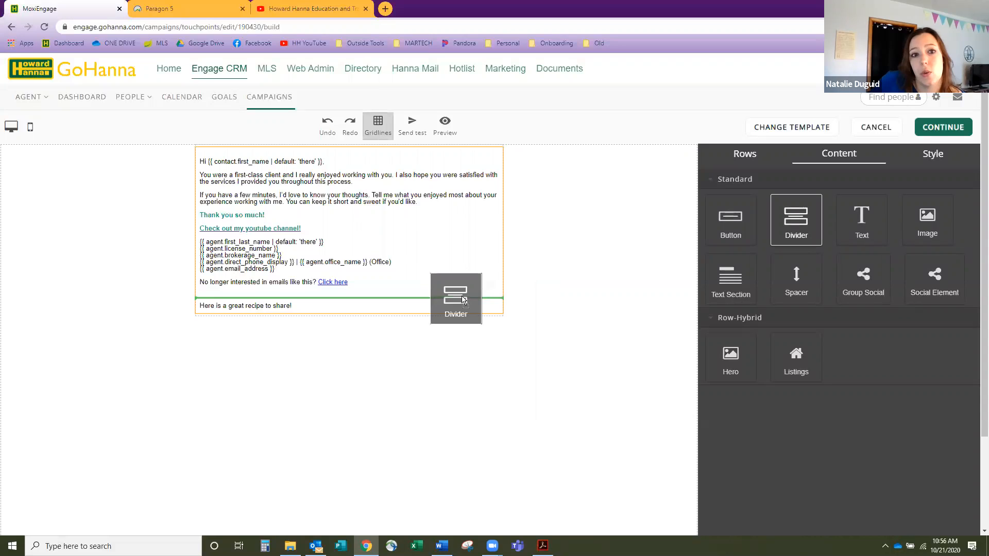
{"action": "mouse_move", "coordinate": [462, 299]}
{"action": "left_mouse_down"}
{"action": "mouse_move", "coordinate": [466, 309]}
{"action": "mouse_move", "coordinate": [469, 296]}
{"action": "left_mouse_up"}
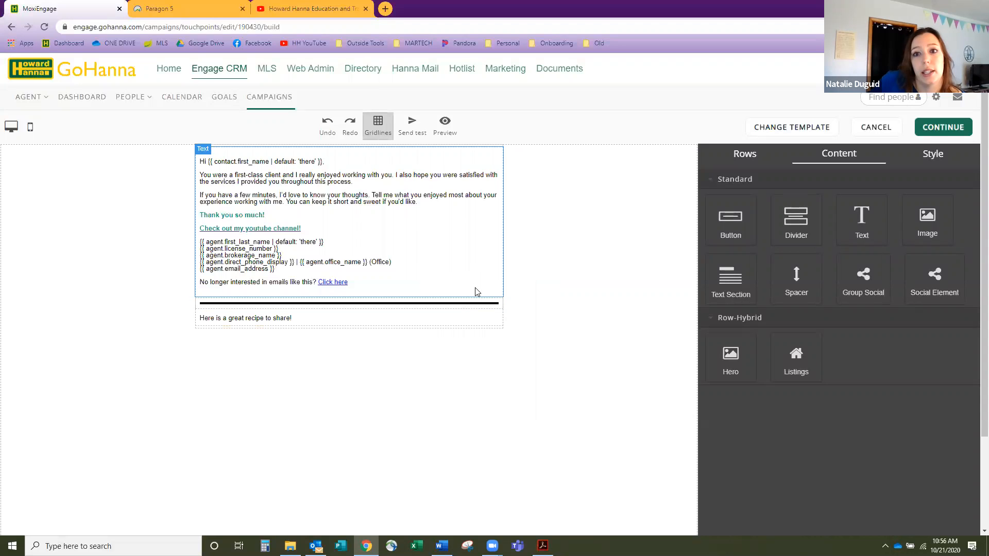
{"action": "left_click", "coordinate": [478, 306]}
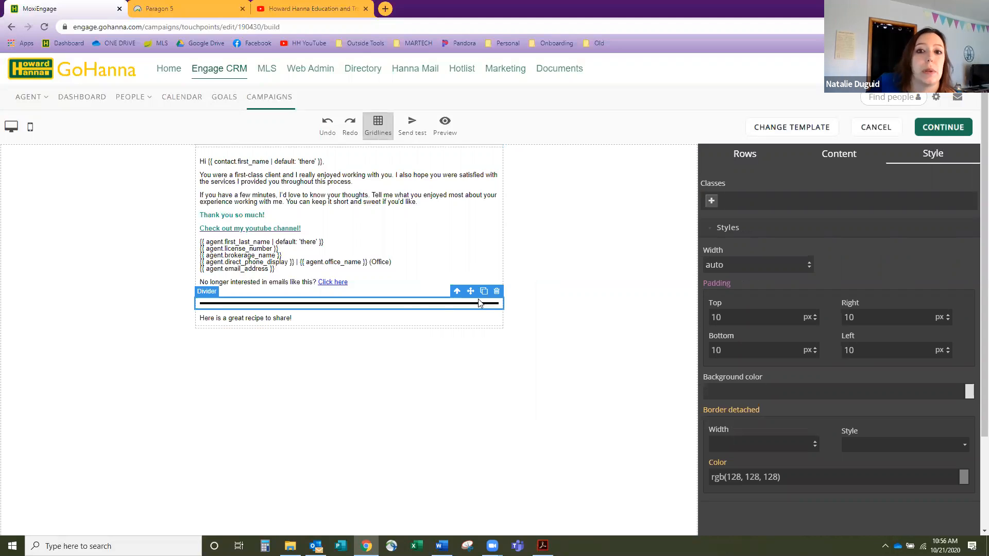
{"action": "left_click", "coordinate": [389, 315]}
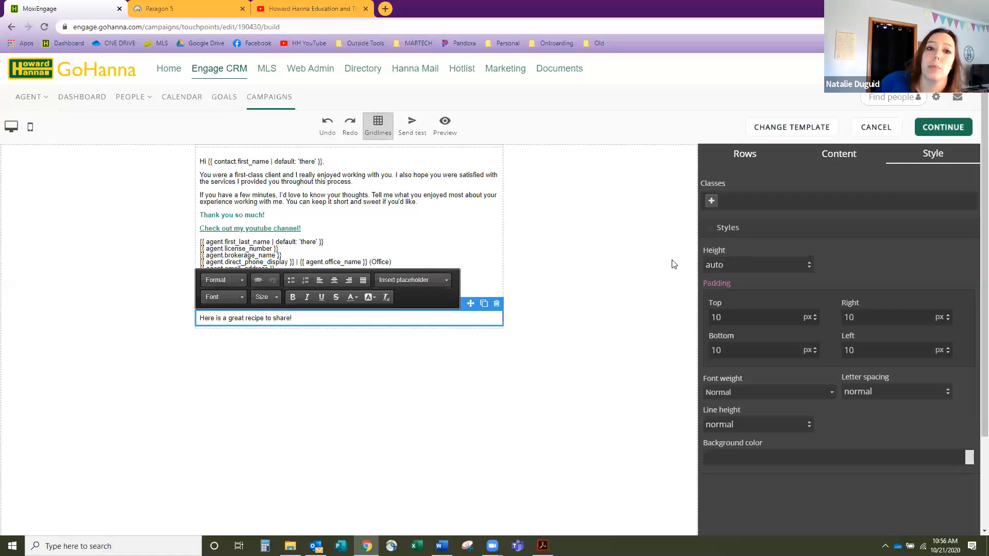
{"action": "left_click", "coordinate": [841, 157]}
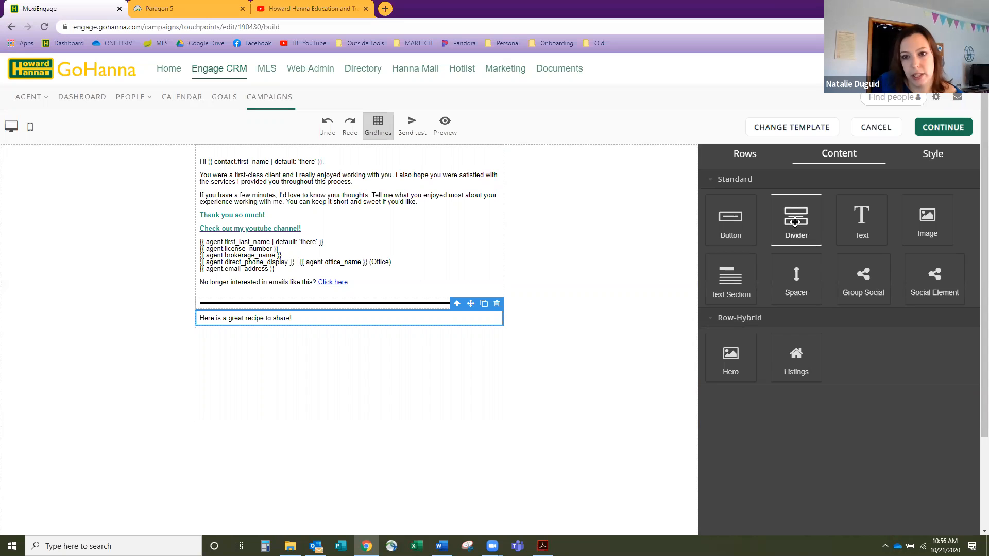
- Add a Spacer above the divider and a Text Section below the recipe line
{"action": "left_click_drag", "start_coordinate": [797, 281], "coordinate": [475, 307]}
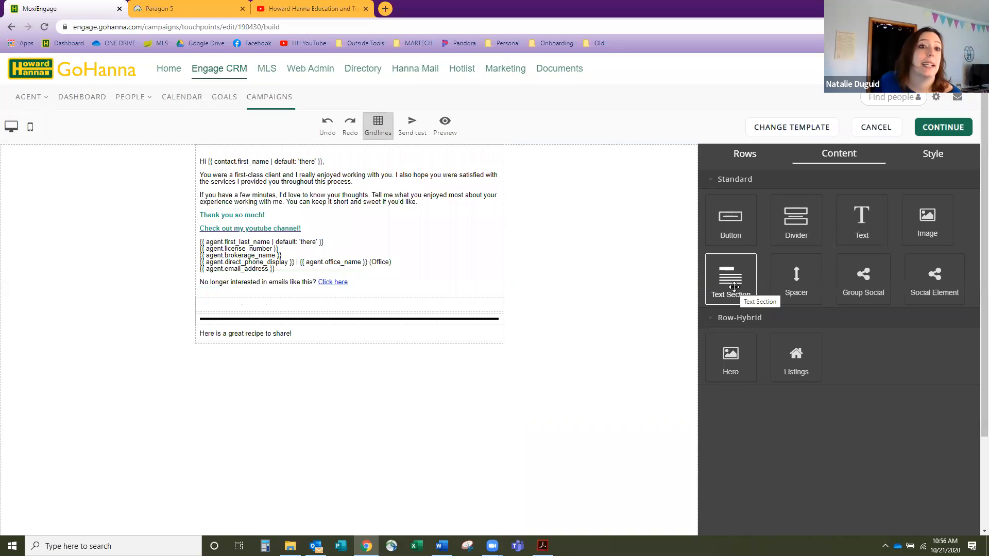
{"action": "left_click_drag", "start_coordinate": [734, 287], "coordinate": [496, 335]}
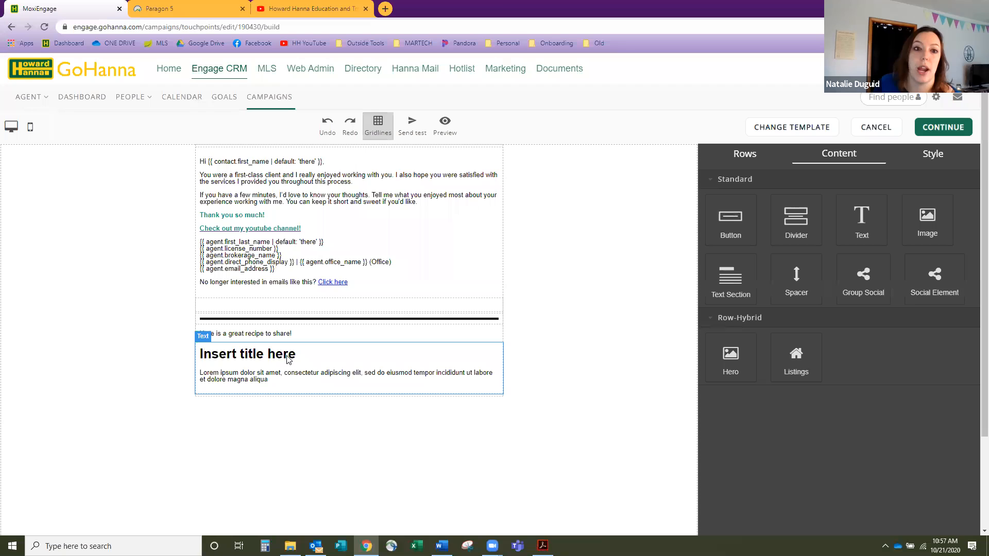
{"action": "left_click", "coordinate": [278, 386]}
- Replace the text section's placeholders with body 'Write what you want here' and title 'TITLE!!!'
{"action": "left_click_drag", "start_coordinate": [268, 380], "coordinate": [197, 380]}
{"action": "type", "text": "Write what you"}
{"action": "key", "text": "BackSpace"}
{"action": "key", "text": "BackSpace"}
{"action": "key", "text": "BackSpace"}
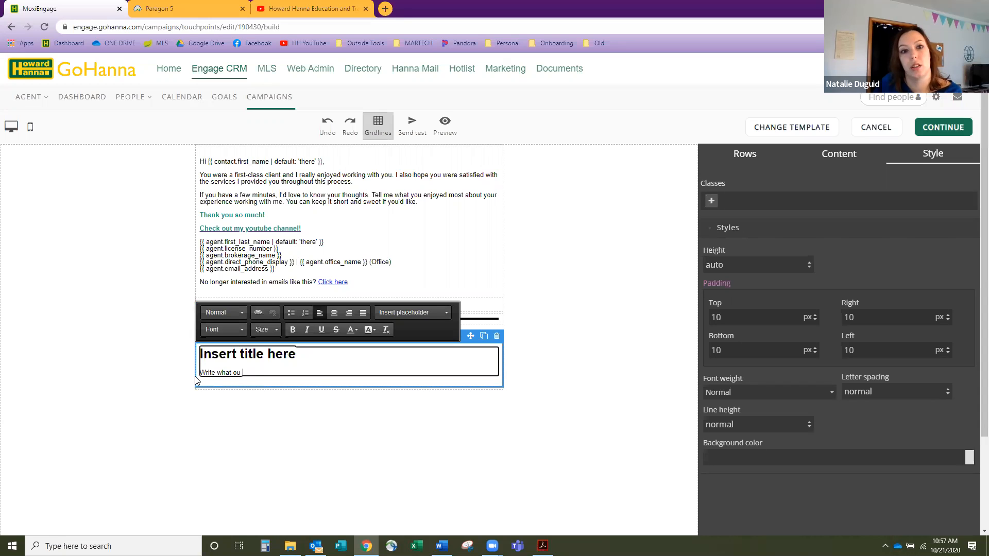
{"action": "type", "text": "you want here"}
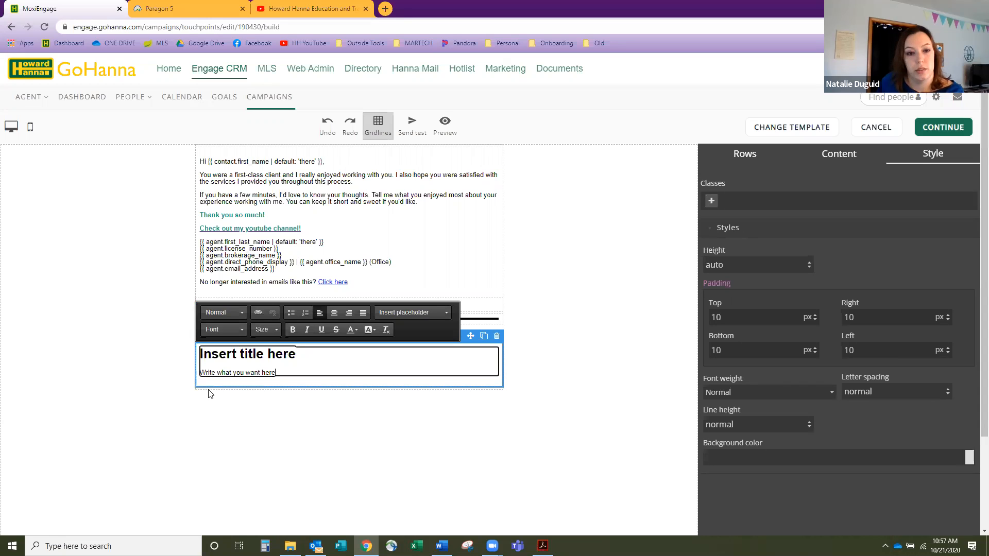
{"action": "left_click_drag", "start_coordinate": [318, 355], "coordinate": [200, 355]}
{"action": "type", "text": "T"}
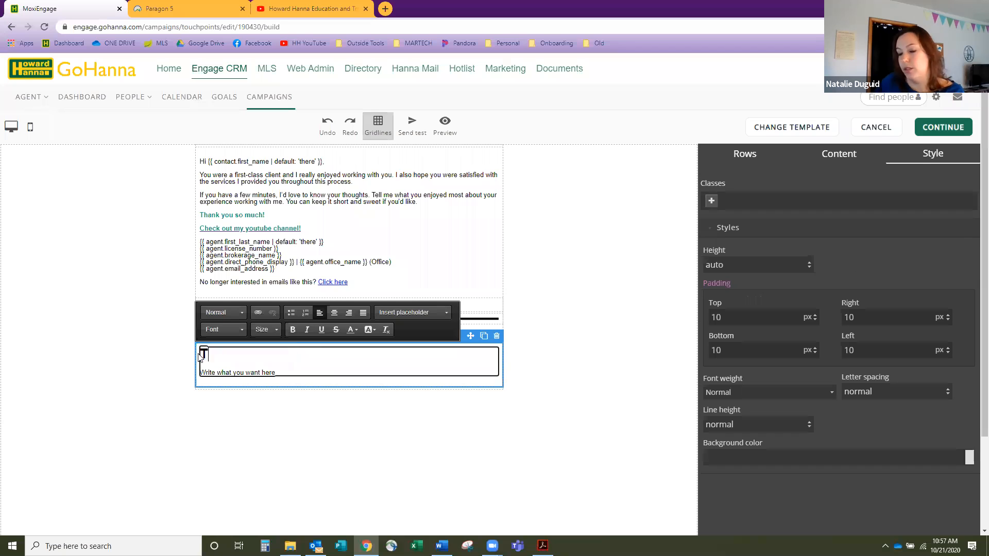
{"action": "type", "text": "ITLE!!!"}
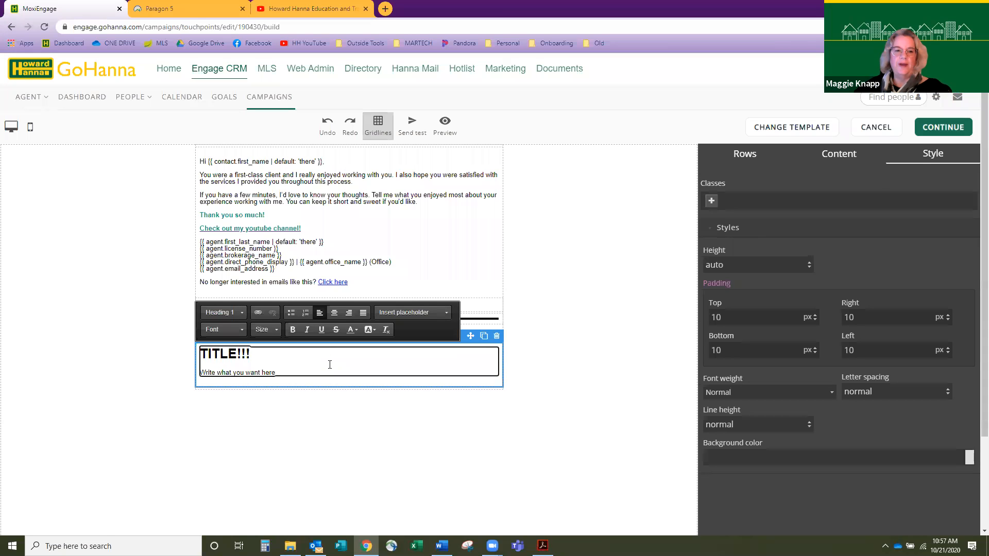
{"action": "left_click", "coordinate": [851, 161]}
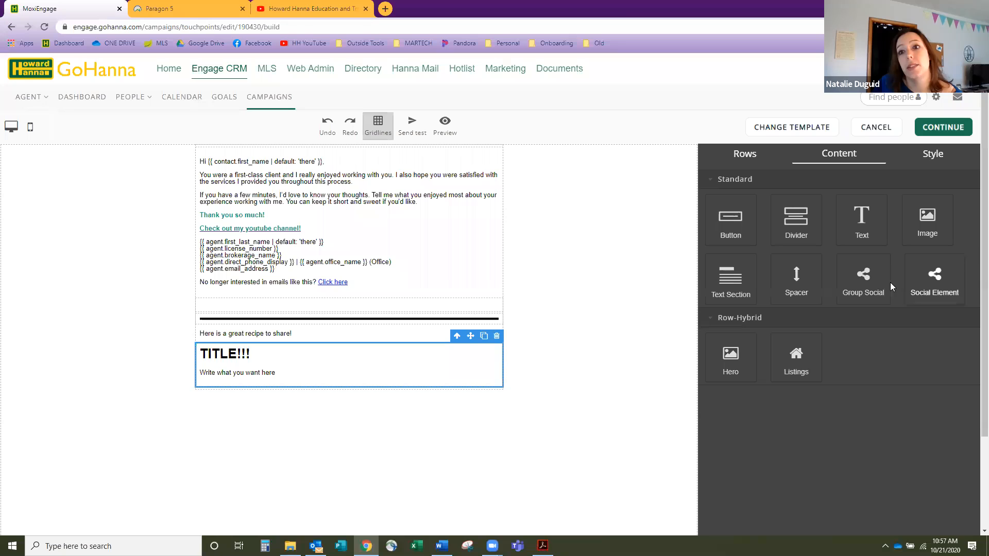
- Drop a Group Social block with Facebook, Google+ and Twitter icons below the signature text
{"action": "left_click_drag", "start_coordinate": [874, 272], "coordinate": [482, 288]}
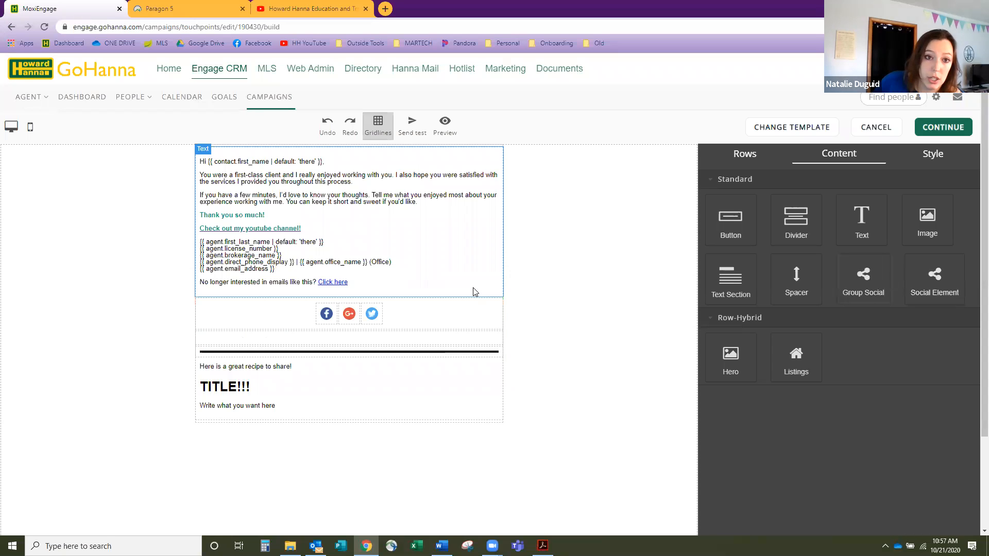
{"action": "left_click", "coordinate": [330, 319]}
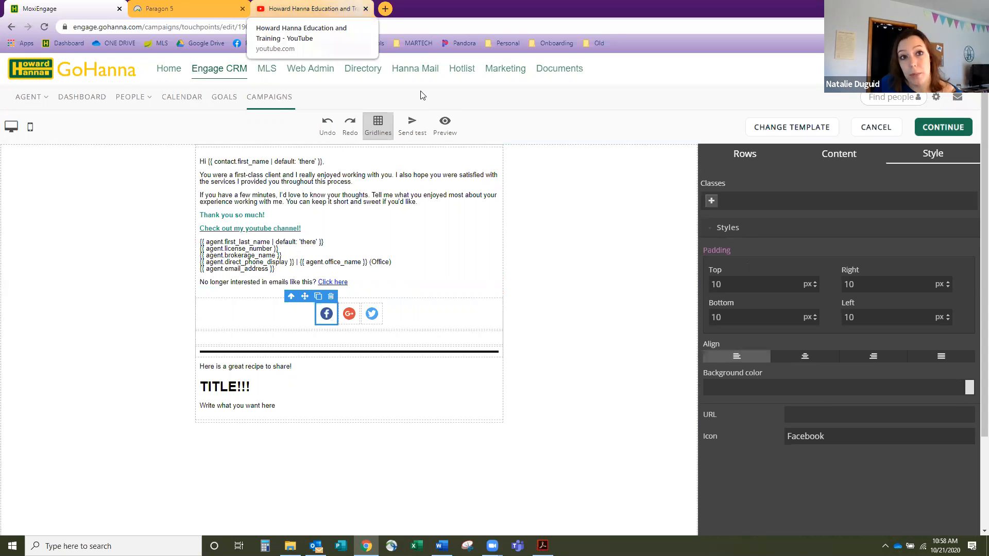
{"action": "left_click", "coordinate": [309, 9]}
{"action": "left_click", "coordinate": [223, 29]}
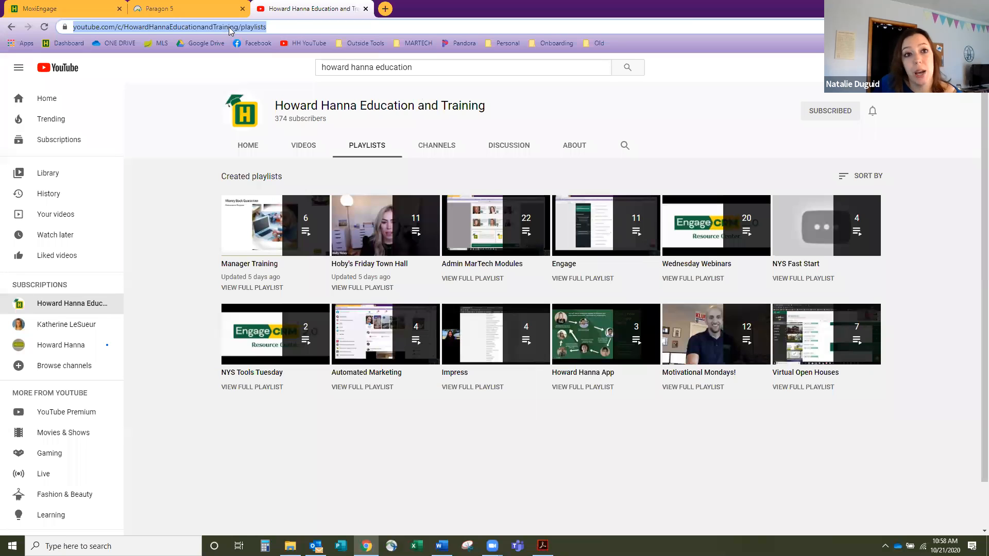
{"action": "left_click", "coordinate": [231, 30]}
{"action": "triple_click", "coordinate": [231, 29]}
{"action": "key", "text": "ctrl+c"}
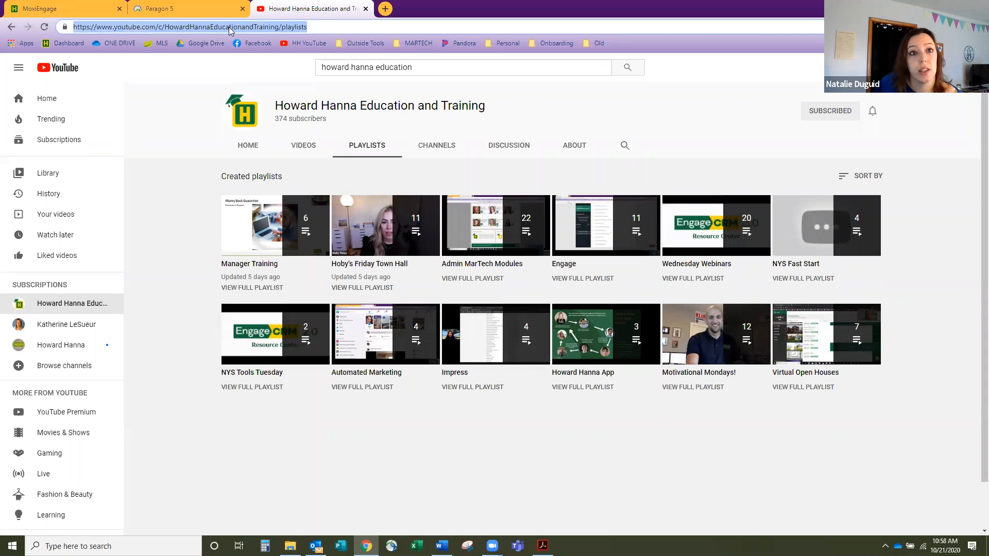
{"action": "right_click", "coordinate": [230, 30]}
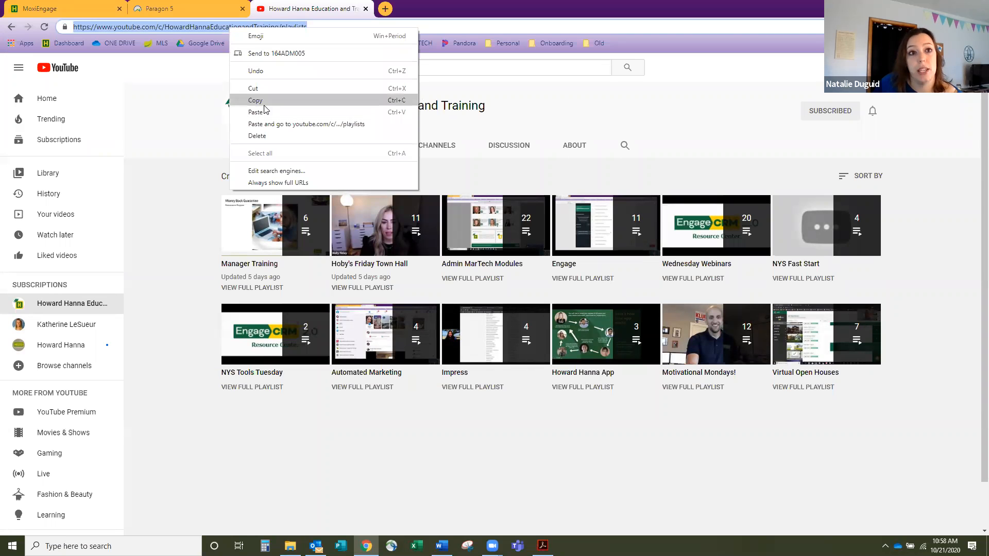
{"action": "left_click", "coordinate": [91, 7]}
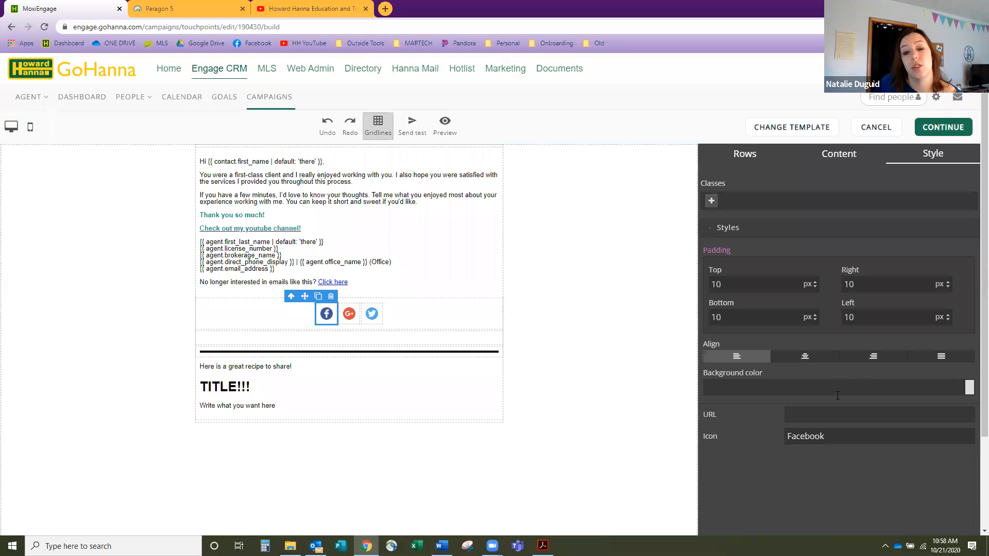
- Paste the Howard Hanna YouTube playlists address as the first icon's link, leaving its icon as Facebook
{"action": "right_click", "coordinate": [811, 415]}
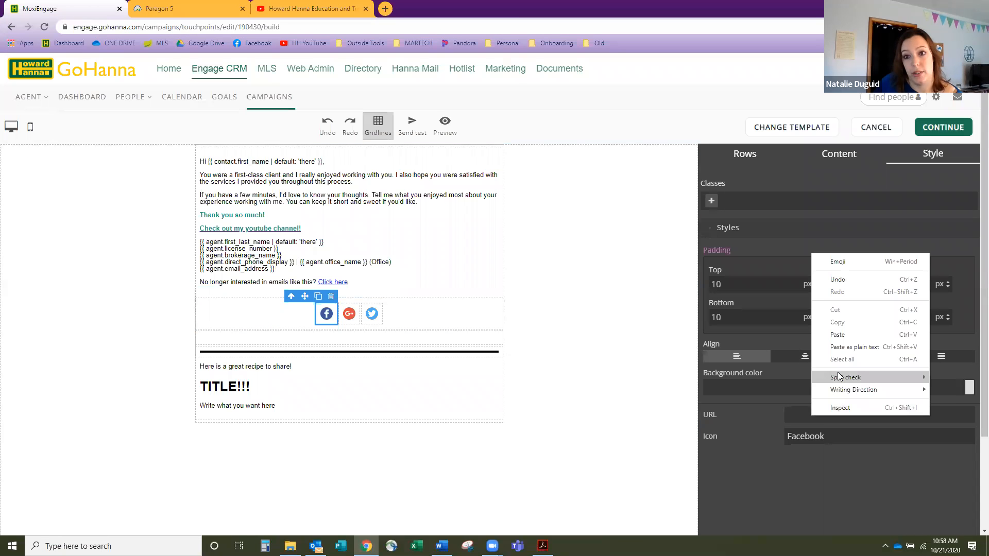
{"action": "left_click", "coordinate": [845, 337]}
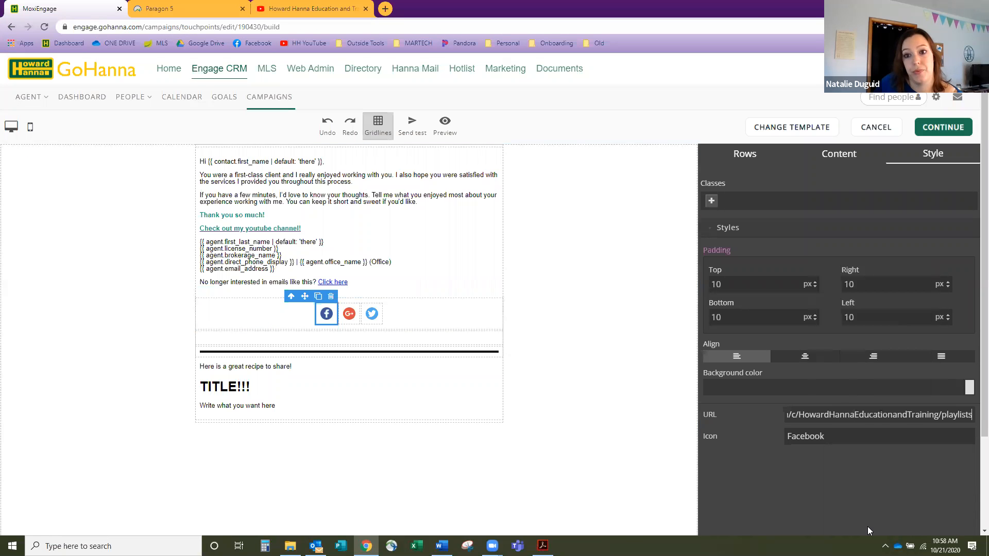
{"action": "left_click", "coordinate": [850, 437]}
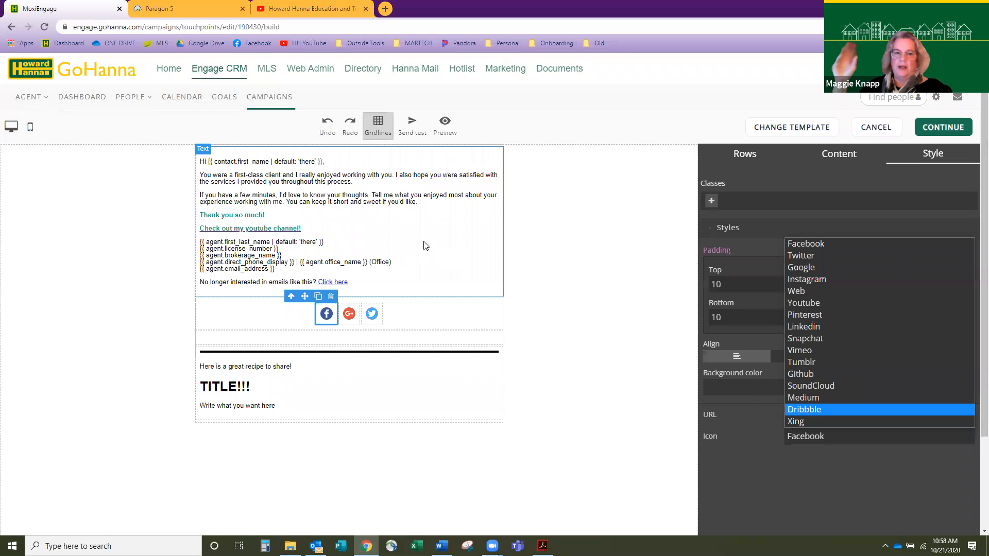
{"action": "key", "text": "XF86AudioLowerVolume"}
{"action": "key", "text": "XF86AudioLowerVolume"}
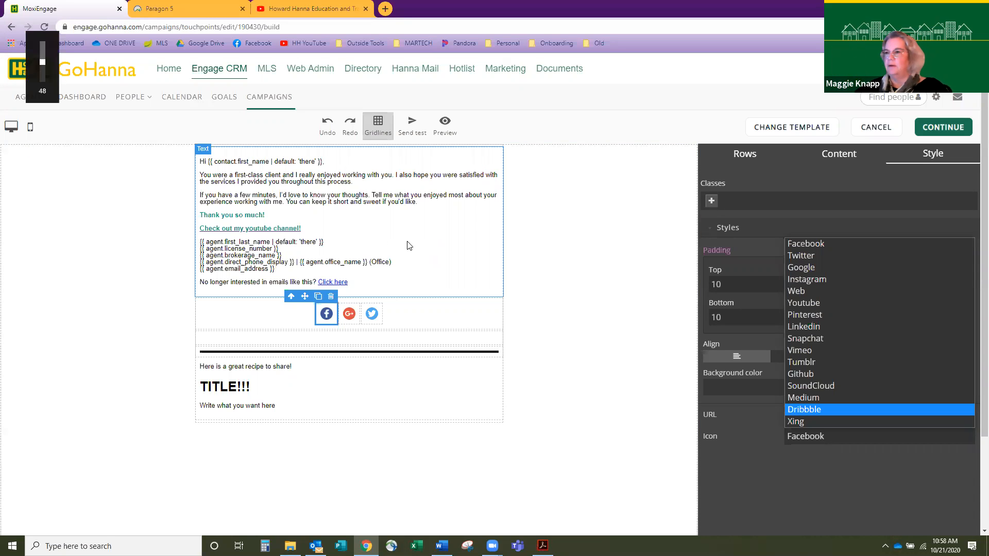
{"action": "key", "text": "XF86AudioRaiseVolume"}
{"action": "key", "text": "XF86AudioRaiseVolume"}
{"action": "key", "text": "XF86AudioRaiseVolume"}
{"action": "key", "text": "XF86AudioRaiseVolume"}
{"action": "key", "text": "XF86AudioRaiseVolume"}
{"action": "key", "text": "XF86AudioRaiseVolume"}
{"action": "key", "text": "XF86AudioRaiseVolume"}
{"action": "key", "text": "XF86AudioRaiseVolume"}
{"action": "key", "text": "XF86AudioRaiseVolume"}
{"action": "key", "text": "XF86AudioRaiseVolume"}
{"action": "key", "text": "XF86AudioRaiseVolume"}
{"action": "key", "text": "XF86AudioRaiseVolume"}
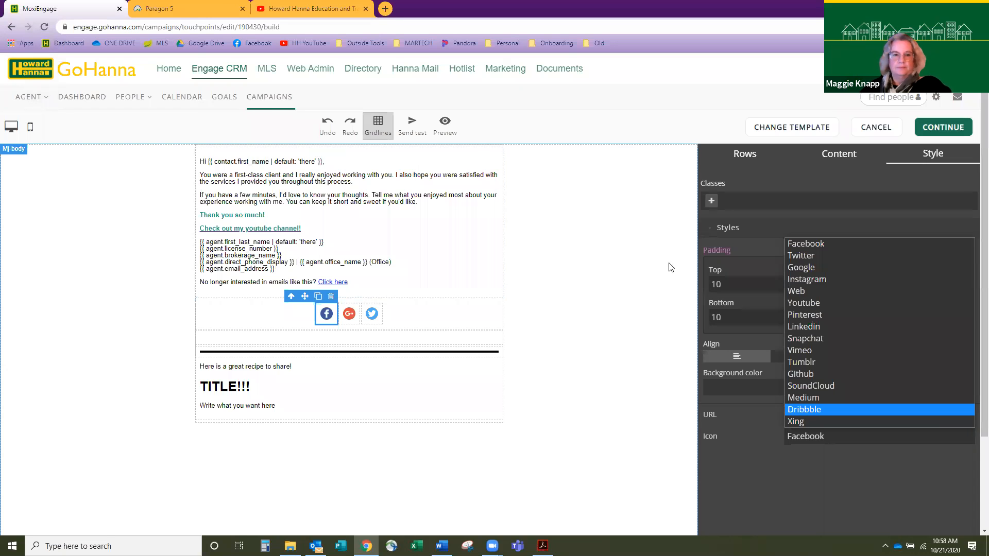
{"action": "left_click", "coordinate": [736, 477]}
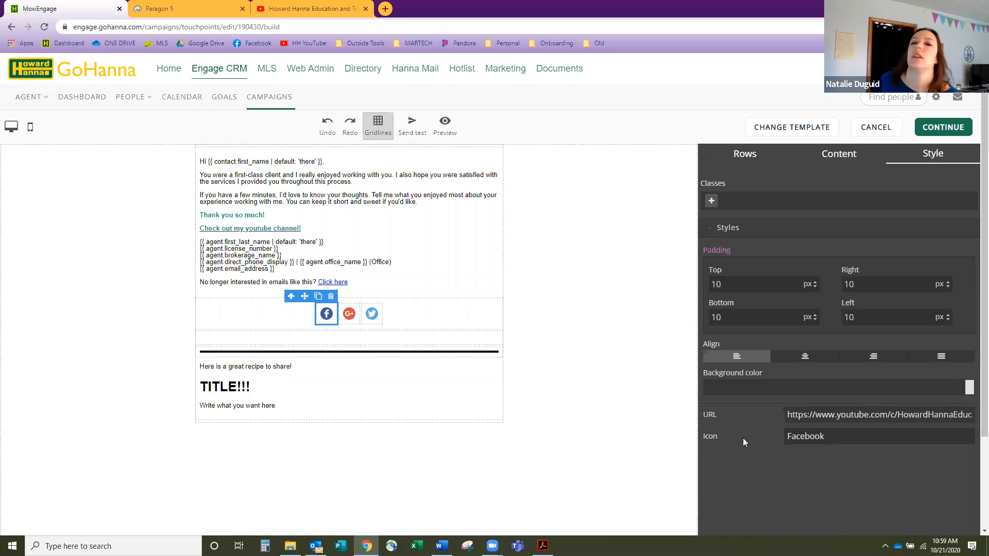
- Delete the Twitter icon from the social row
{"action": "left_click", "coordinate": [822, 161]}
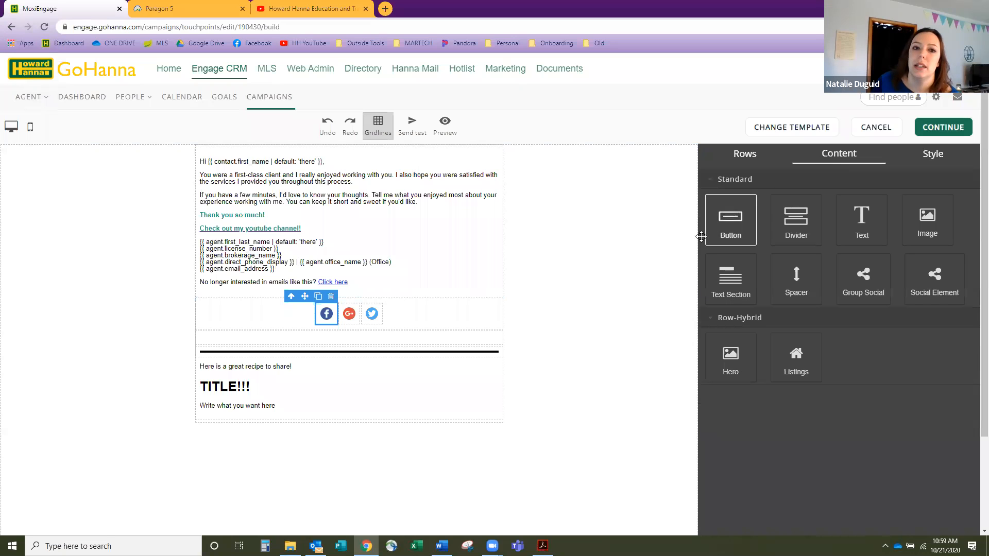
{"action": "left_click", "coordinate": [371, 312]}
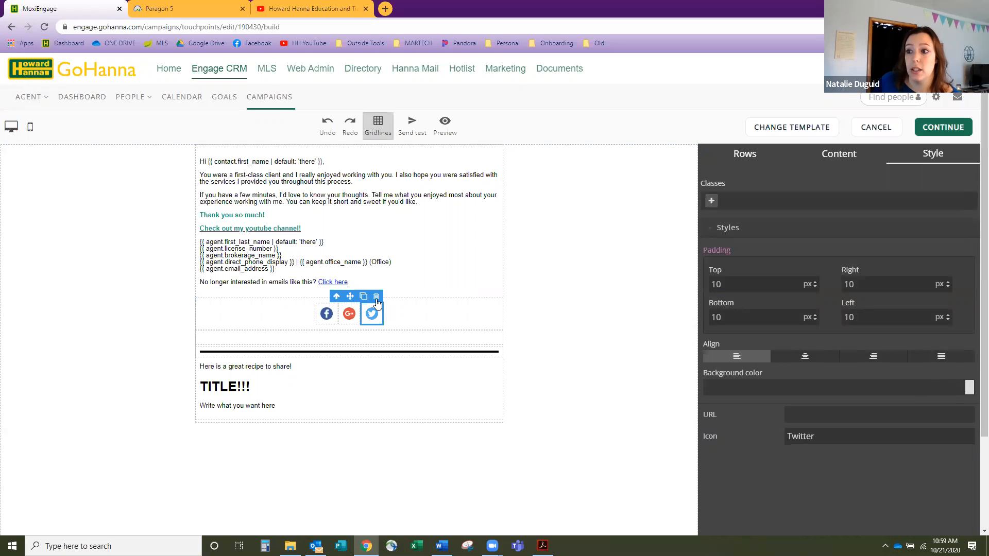
{"action": "left_click", "coordinate": [376, 298]}
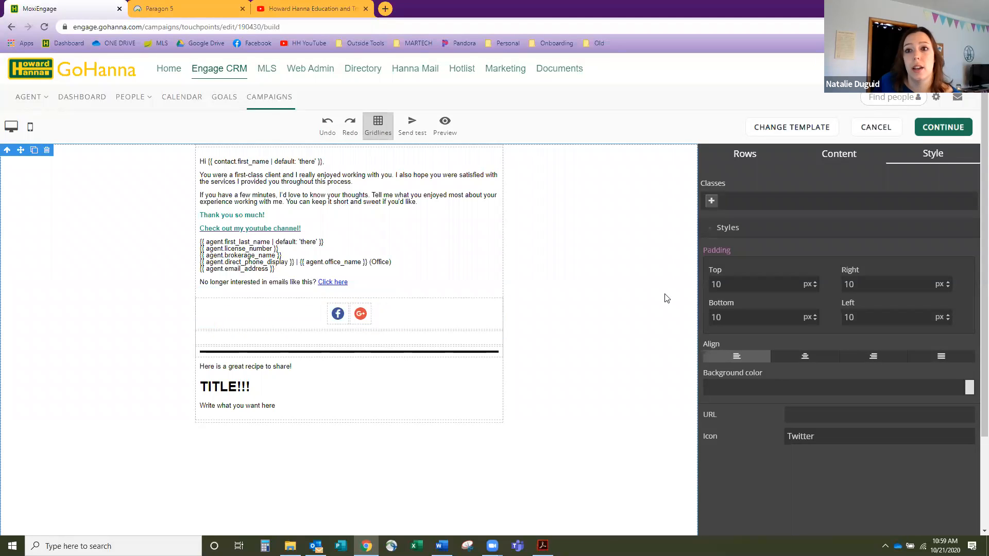
- Drag several single Social Element icons into the email's social row, each defaulting to Facebook
{"action": "left_click", "coordinate": [851, 163]}
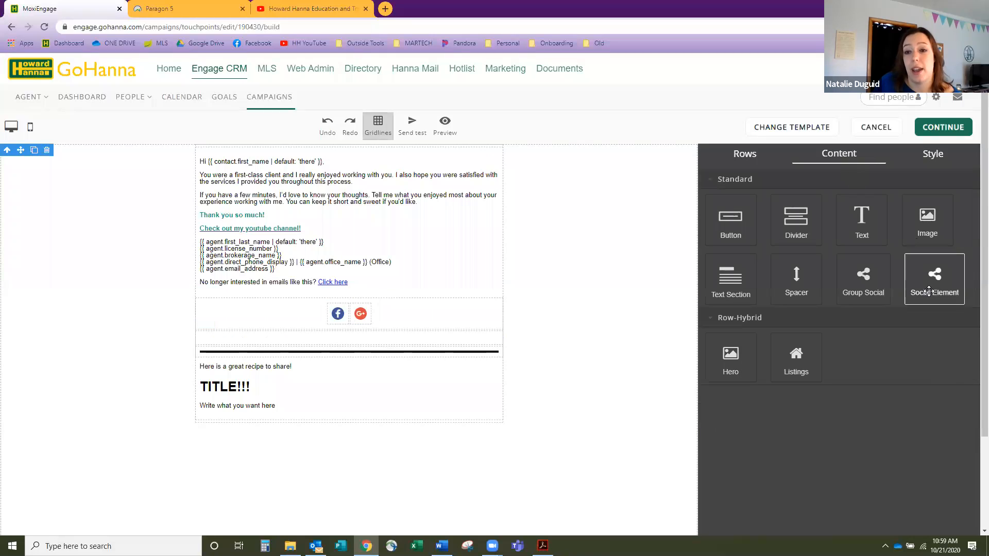
{"action": "left_click_drag", "start_coordinate": [933, 288], "coordinate": [813, 298]}
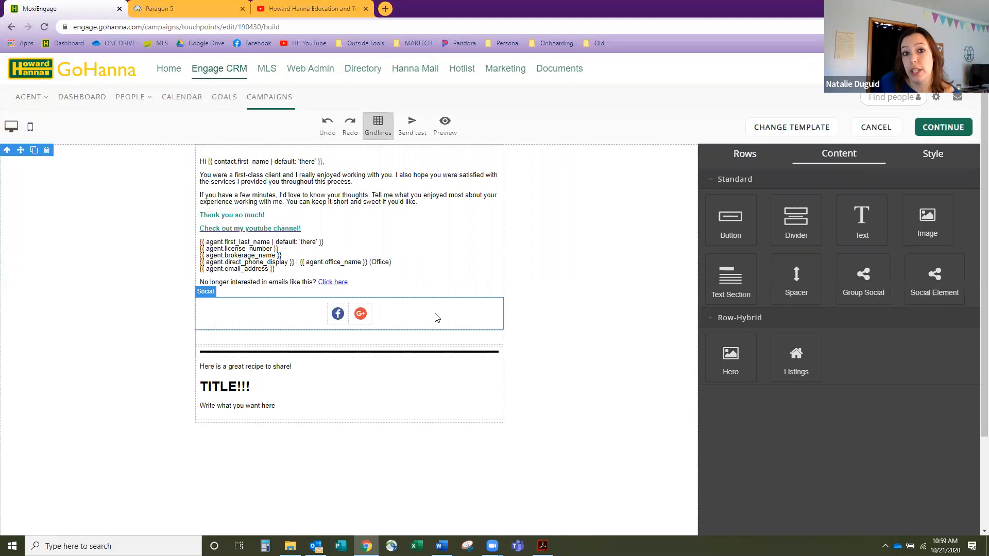
{"action": "left_click_drag", "start_coordinate": [937, 275], "coordinate": [458, 307]}
{"action": "left_click_drag", "start_coordinate": [933, 281], "coordinate": [469, 320]}
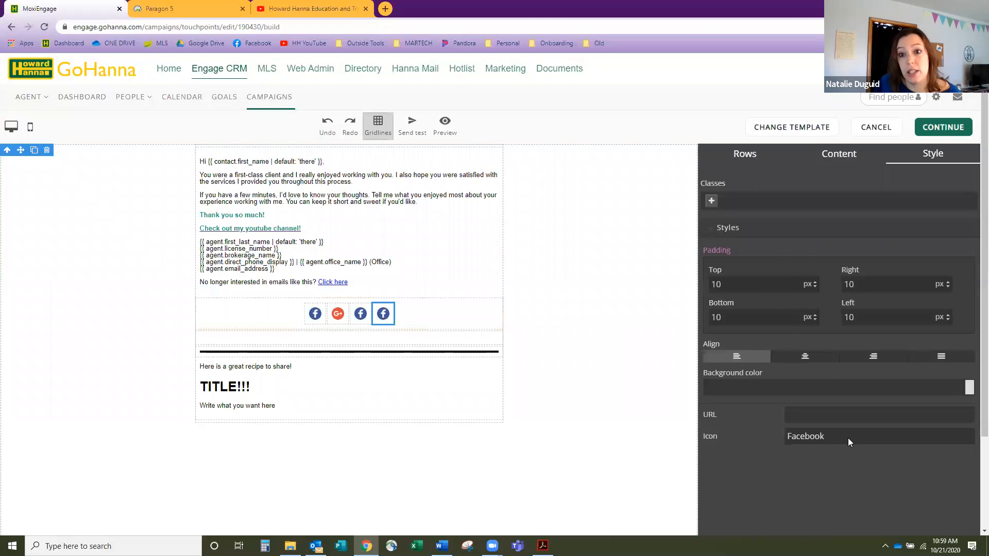
{"action": "left_click", "coordinate": [848, 438]}
{"action": "left_click", "coordinate": [767, 417]}
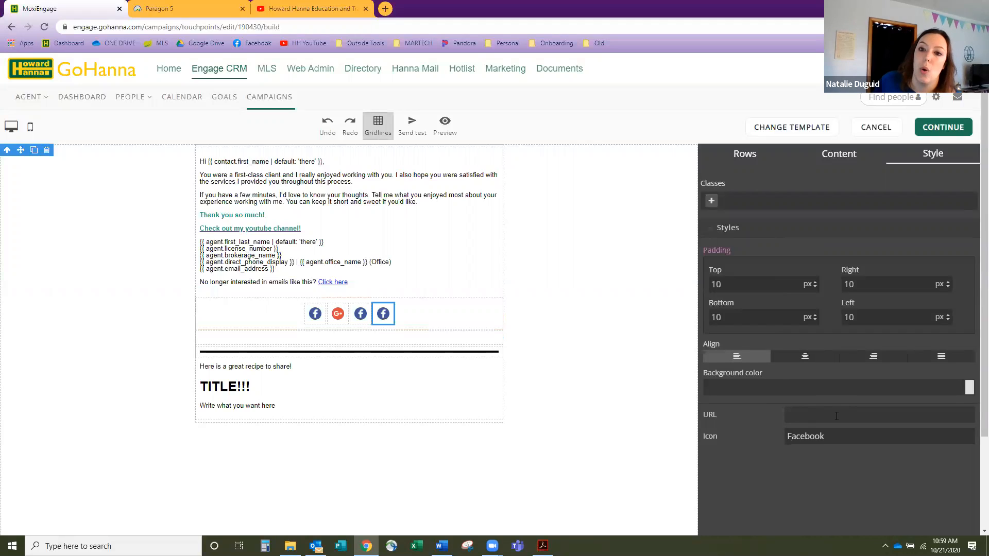
{"action": "left_click", "coordinate": [839, 154]}
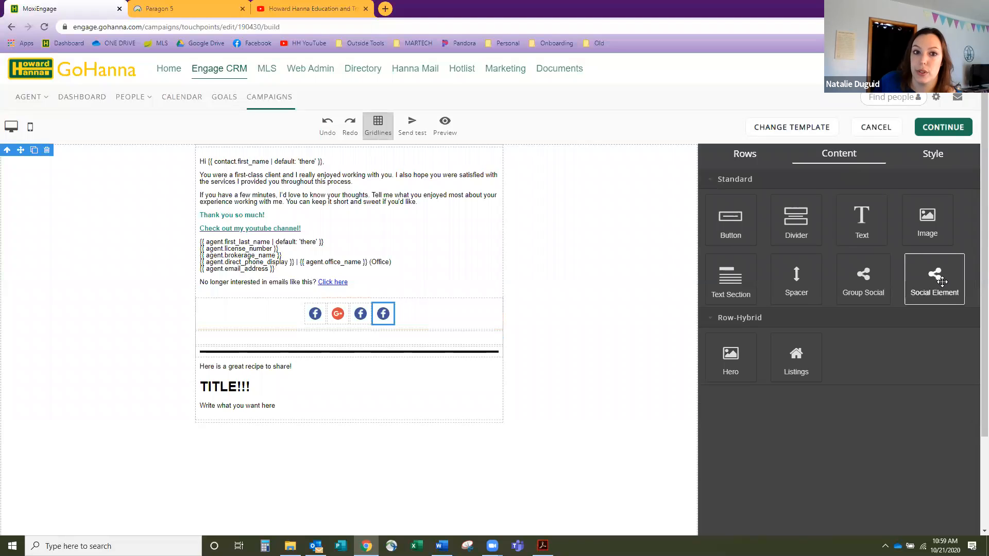
{"action": "left_click_drag", "start_coordinate": [943, 279], "coordinate": [374, 192]}
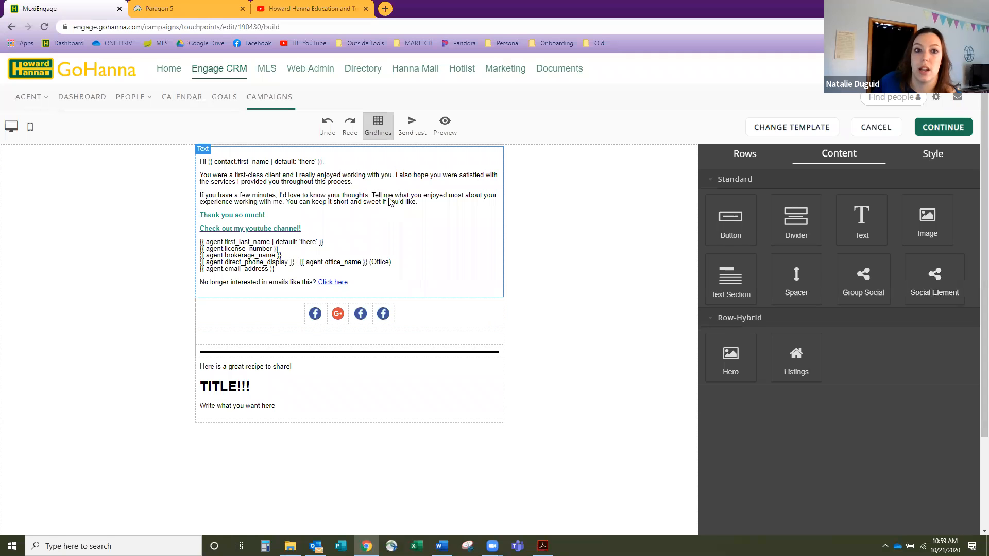
{"action": "left_click_drag", "start_coordinate": [935, 284], "coordinate": [364, 408]}
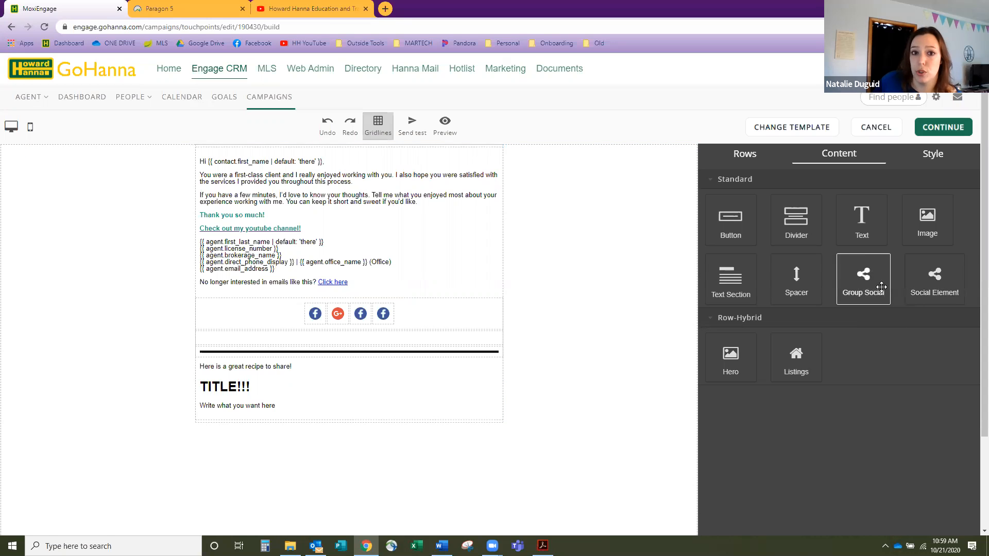
- Delete the surplus Facebook icons so only Facebook and Google+ remain
{"action": "left_click", "coordinate": [388, 316]}
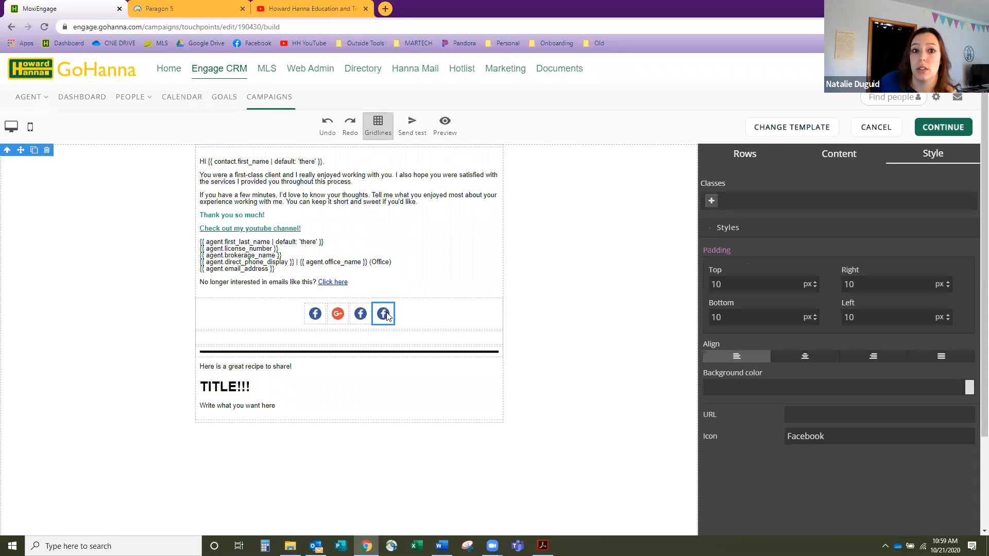
{"action": "left_click", "coordinate": [365, 312]}
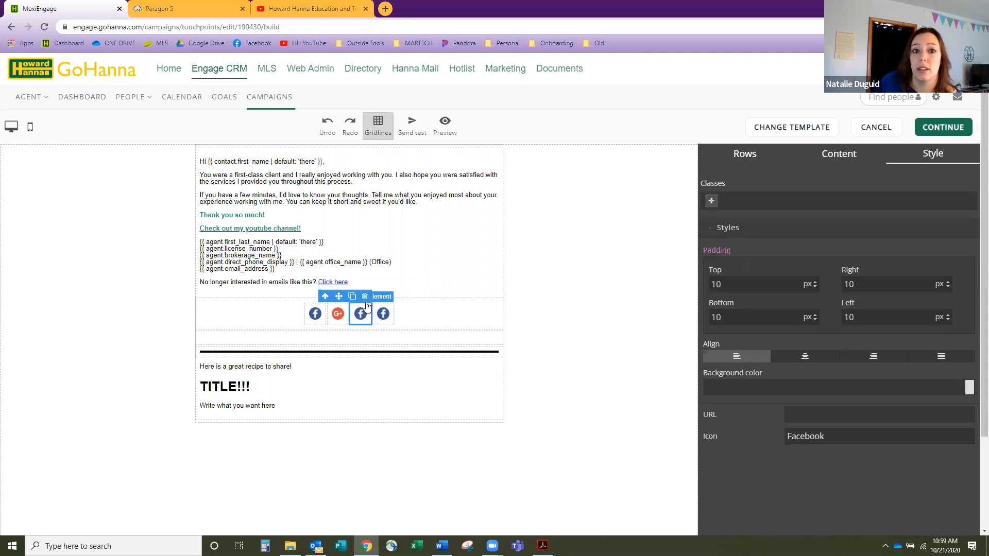
{"action": "left_click", "coordinate": [364, 297]}
{"action": "left_click", "coordinate": [374, 319]}
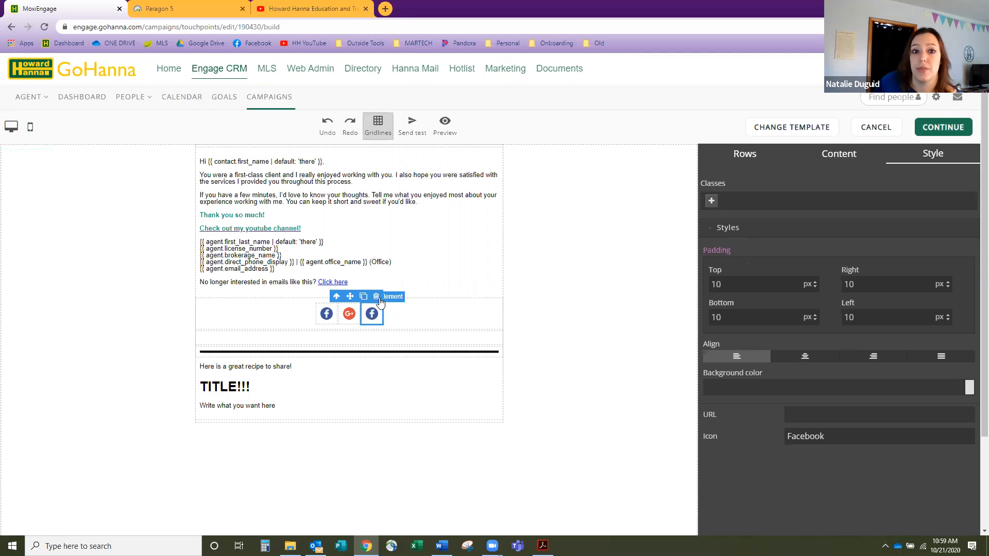
{"action": "left_click", "coordinate": [376, 297]}
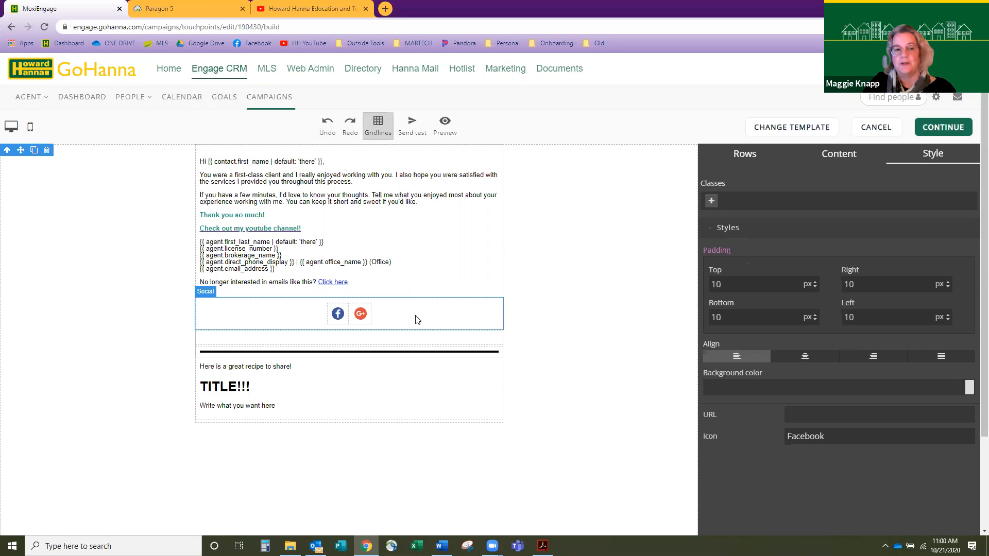
- Check the email's layout and switch the right panel back to the Content blocks
{"action": "scroll", "coordinate": [432, 318], "scroll_direction": "down", "scroll_amount": 1}
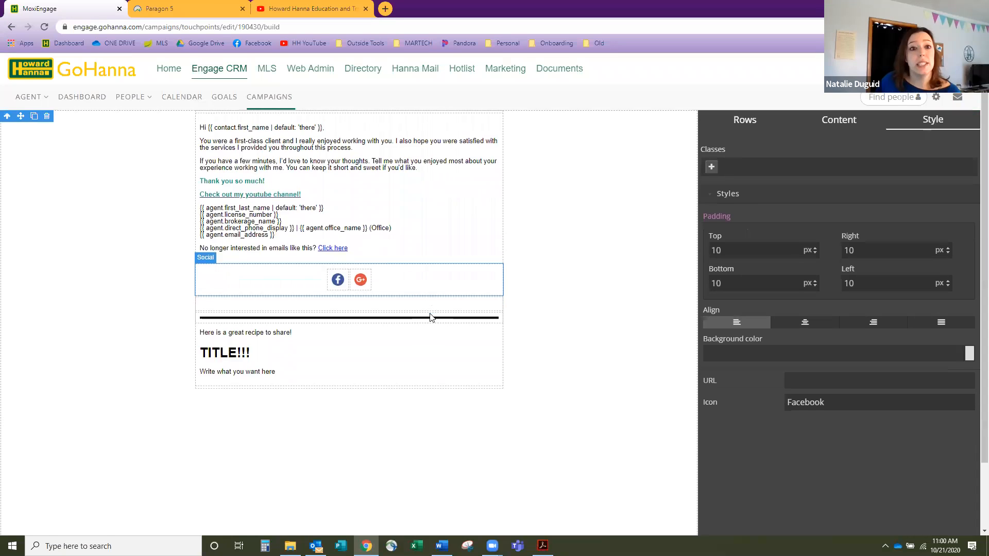
{"action": "scroll", "coordinate": [433, 318], "scroll_direction": "up", "scroll_amount": 1}
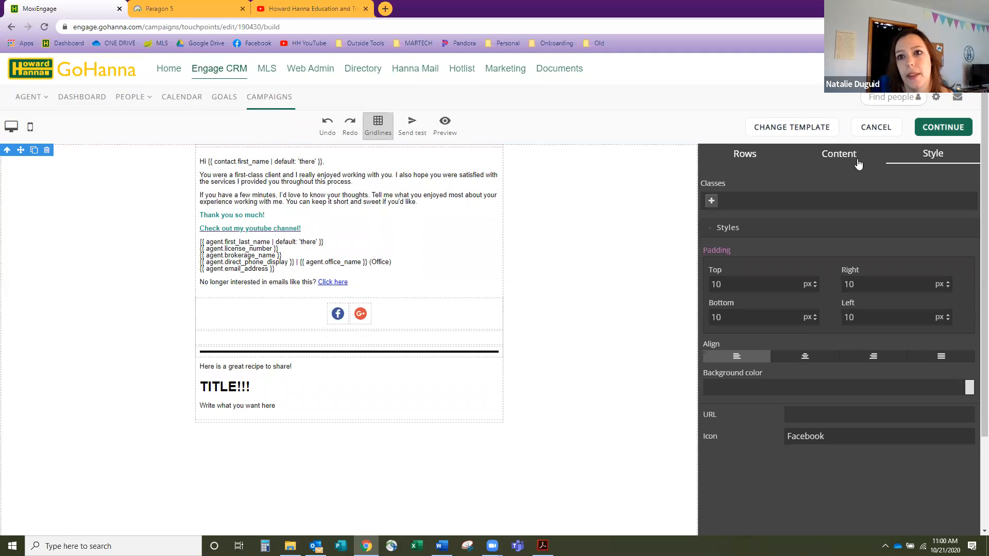
{"action": "left_click", "coordinate": [831, 155]}
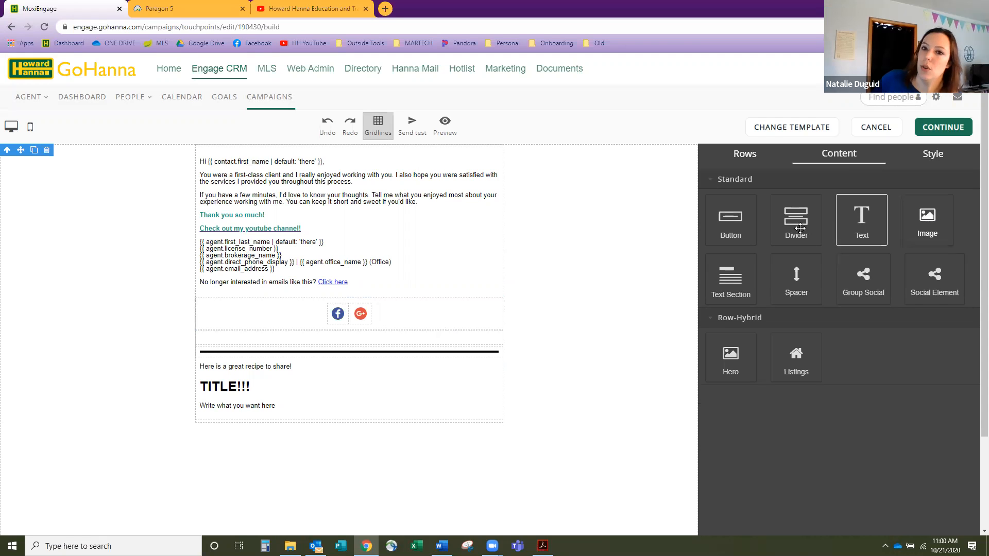
- Add an image block below the social row and fill it with the striped Video Cover Photo image
{"action": "left_click_drag", "start_coordinate": [925, 229], "coordinate": [473, 334]}
{"action": "scroll", "coordinate": [461, 367], "scroll_direction": "down", "scroll_amount": 2}
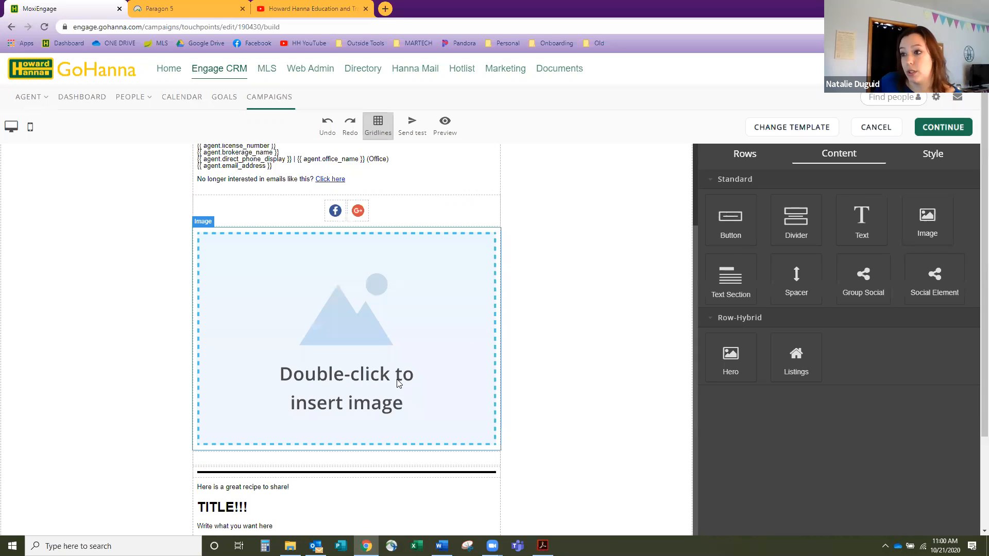
{"action": "double_click", "coordinate": [370, 347]}
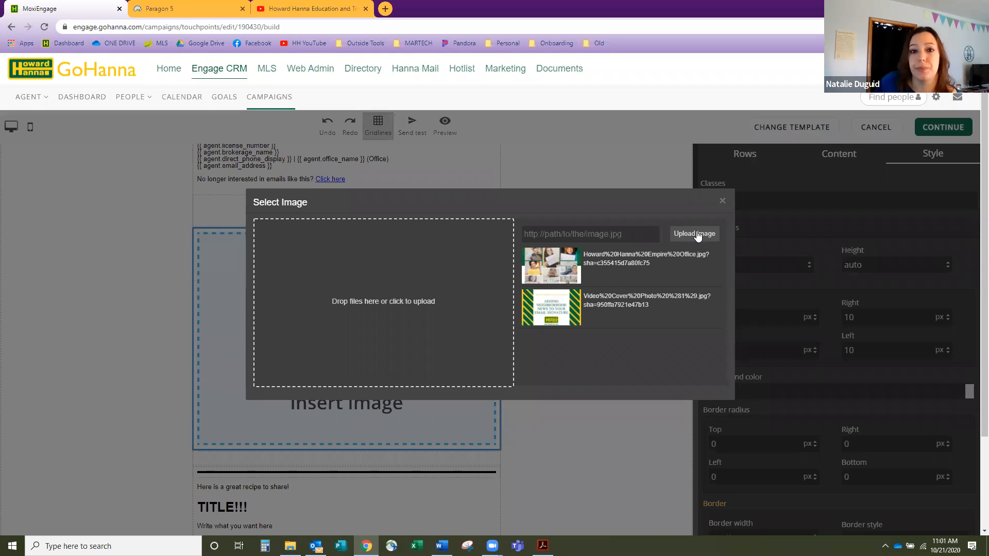
{"action": "left_click", "coordinate": [586, 267]}
{"action": "left_click", "coordinate": [581, 306]}
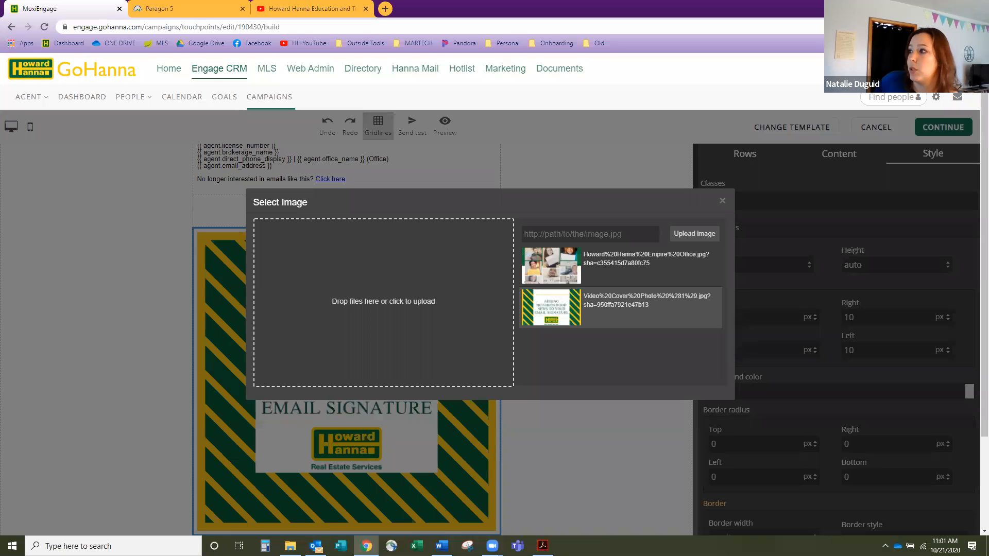
{"action": "left_click_drag", "start_coordinate": [988, 41], "coordinate": [823, 41]}
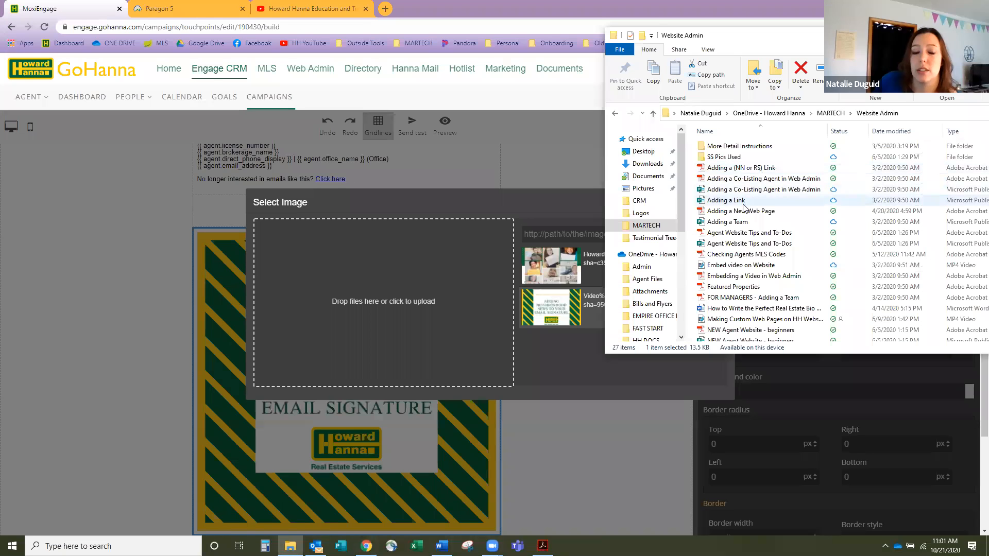
- Show the Desktop folder in File Explorer and move the window to the other monitor
{"action": "scroll", "coordinate": [743, 208], "scroll_direction": "down", "scroll_amount": 3}
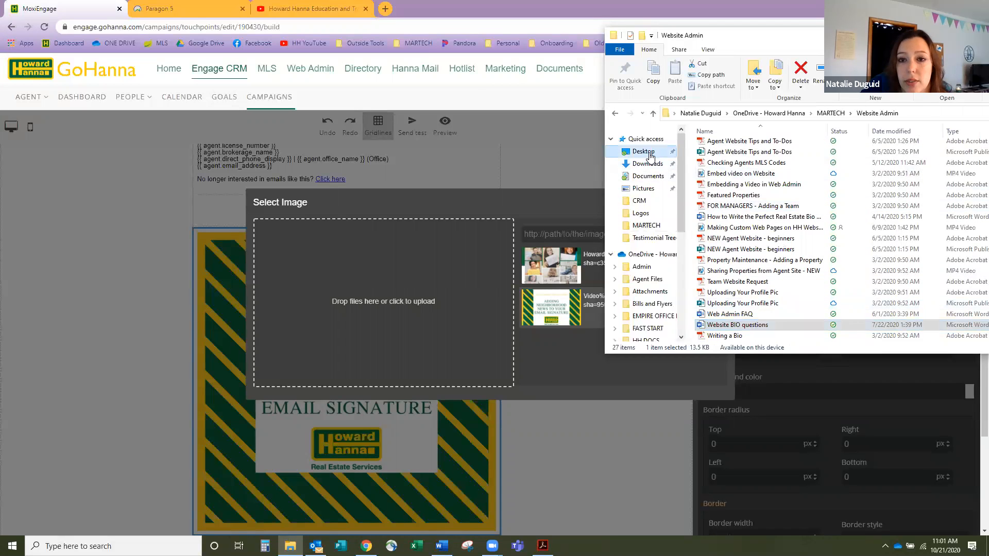
{"action": "left_click", "coordinate": [649, 155]}
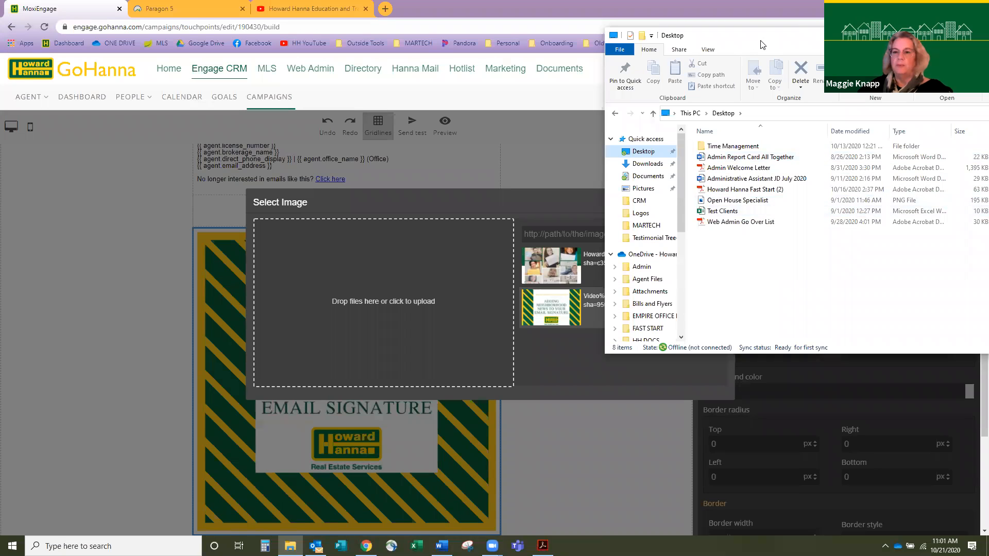
{"action": "left_click_drag", "start_coordinate": [763, 45], "coordinate": [988, 45]}
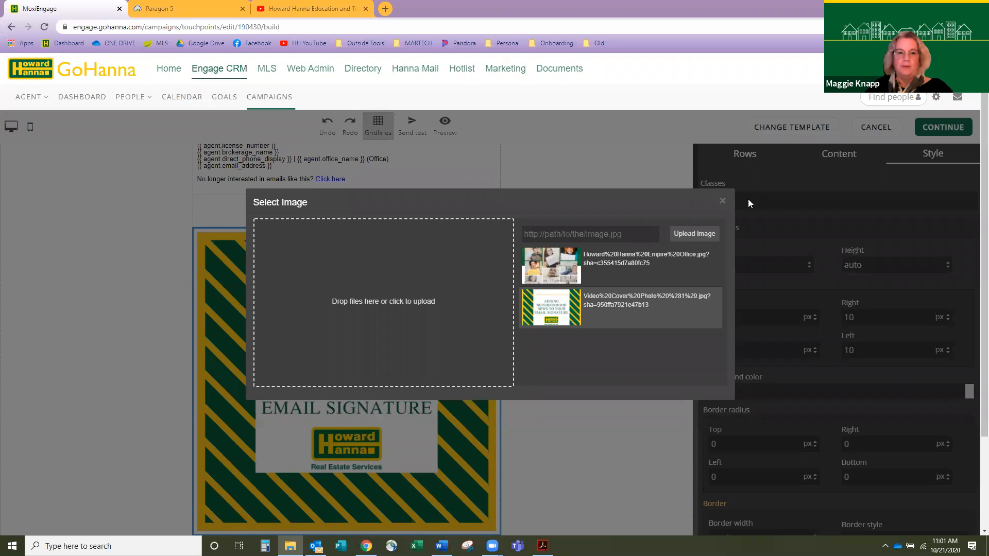
- Close the Select Image dialog, review the image's Style settings, and return to the Content blocks
{"action": "left_click", "coordinate": [723, 202]}
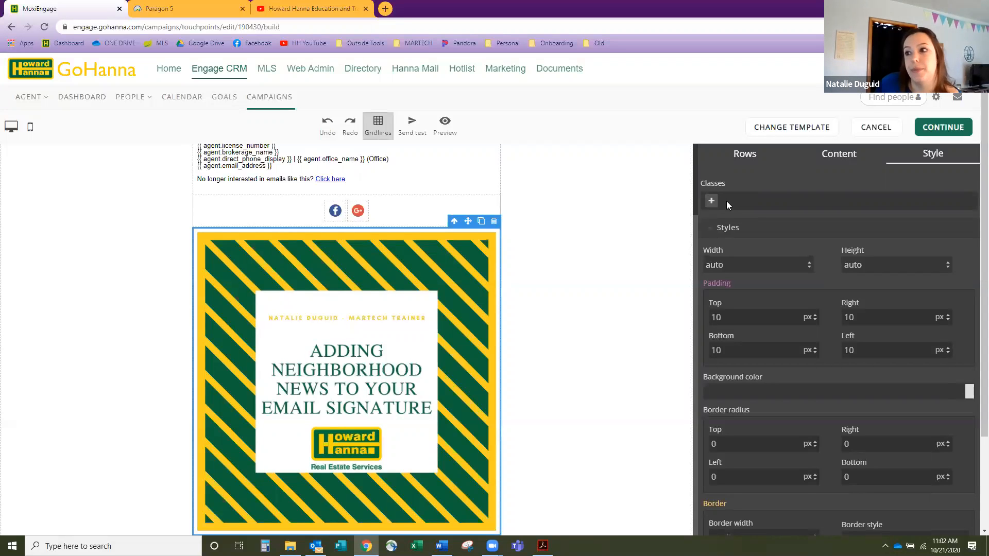
{"action": "left_click", "coordinate": [845, 163]}
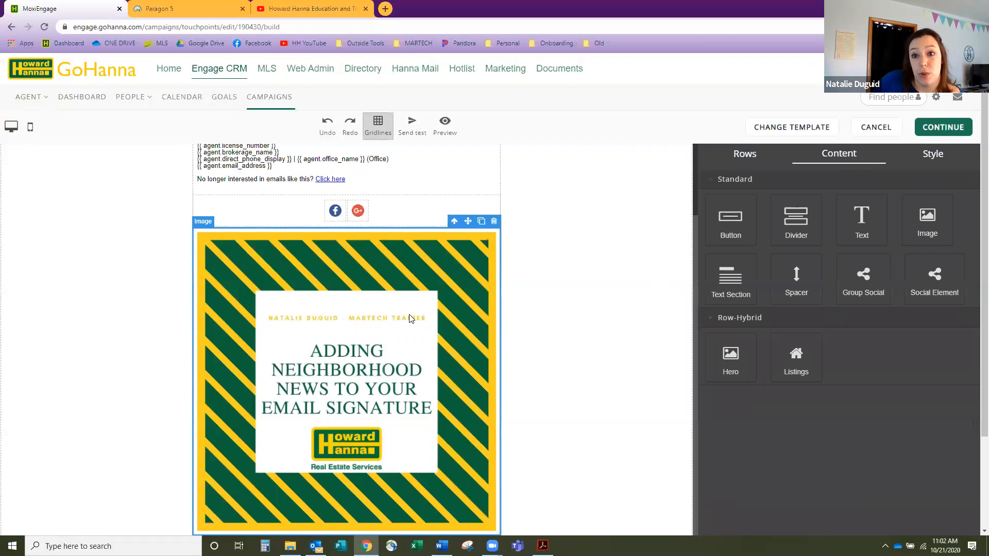
{"action": "left_click", "coordinate": [920, 161]}
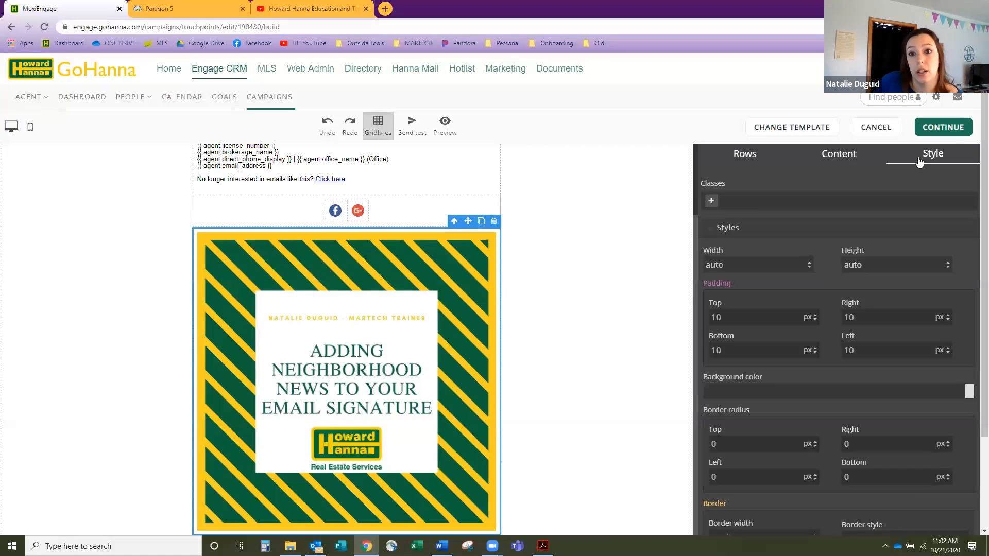
{"action": "scroll", "coordinate": [790, 212], "scroll_direction": "down", "scroll_amount": 2}
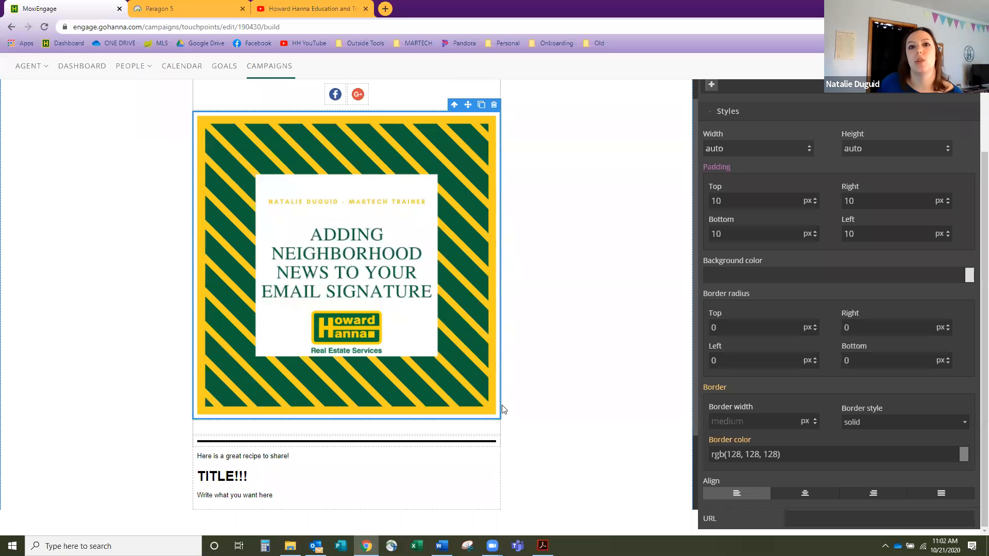
{"action": "scroll", "coordinate": [456, 366], "scroll_direction": "up", "scroll_amount": 2}
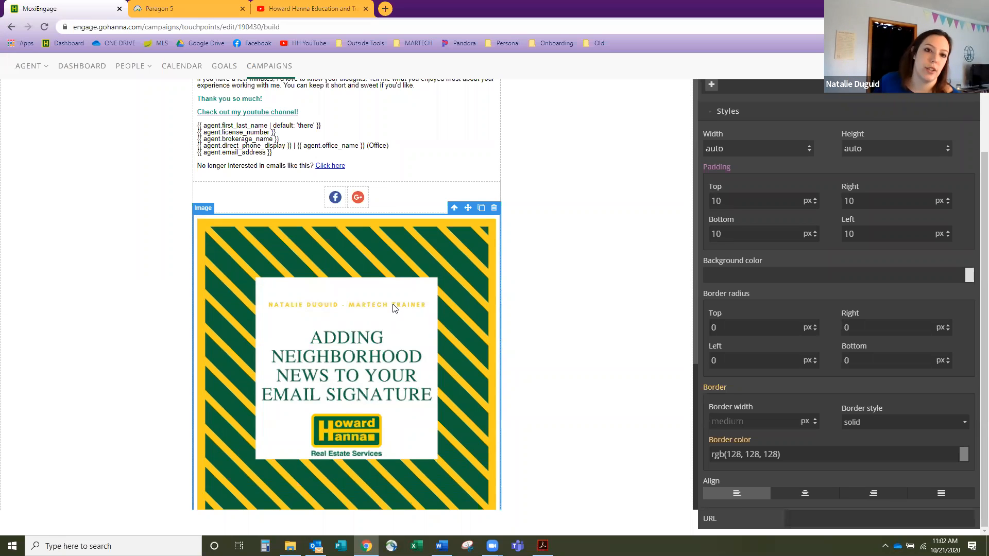
{"action": "scroll", "coordinate": [394, 308], "scroll_direction": "down", "scroll_amount": 1}
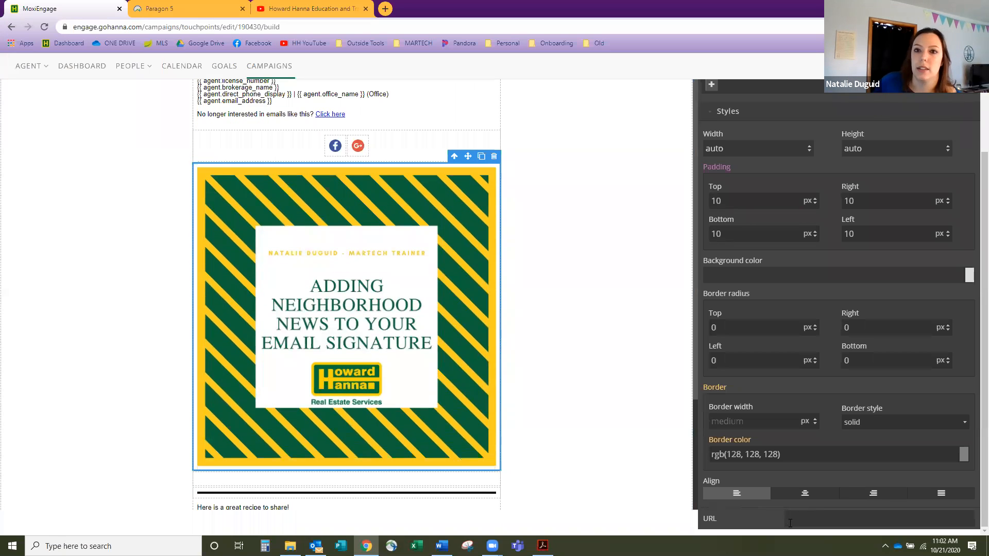
{"action": "scroll", "coordinate": [847, 418], "scroll_direction": "up", "scroll_amount": 3}
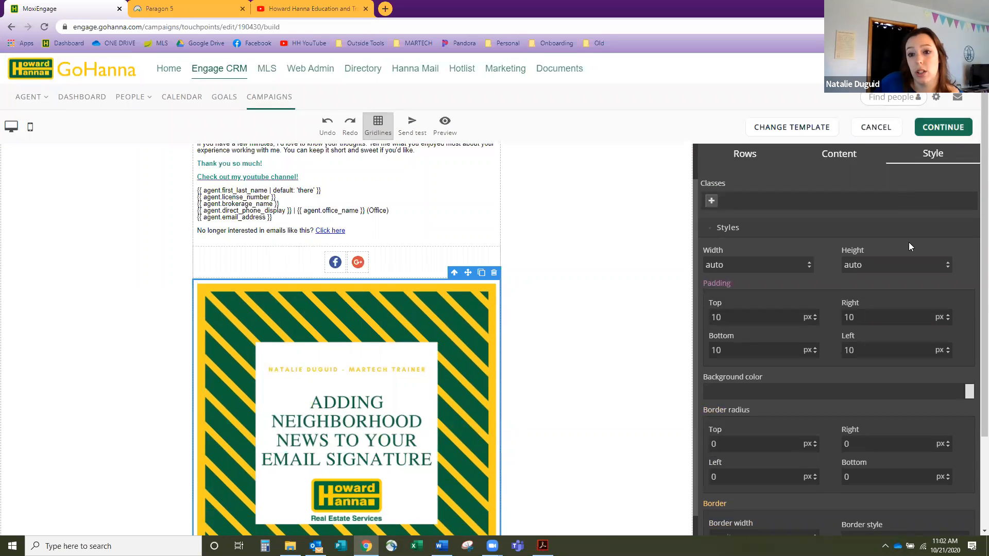
{"action": "scroll", "coordinate": [828, 472], "scroll_direction": "down", "scroll_amount": 2}
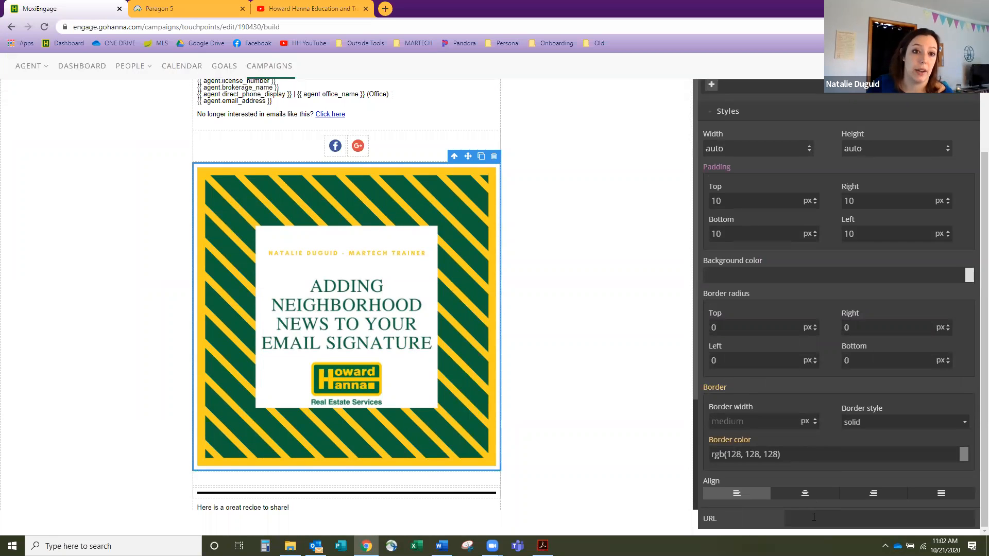
{"action": "scroll", "coordinate": [838, 419], "scroll_direction": "up", "scroll_amount": 2}
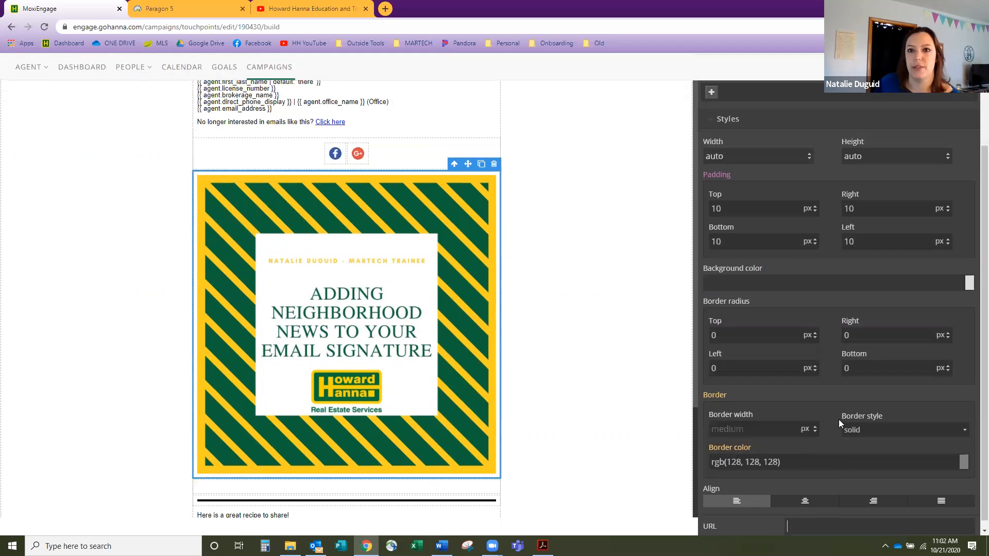
{"action": "left_click", "coordinate": [836, 163]}
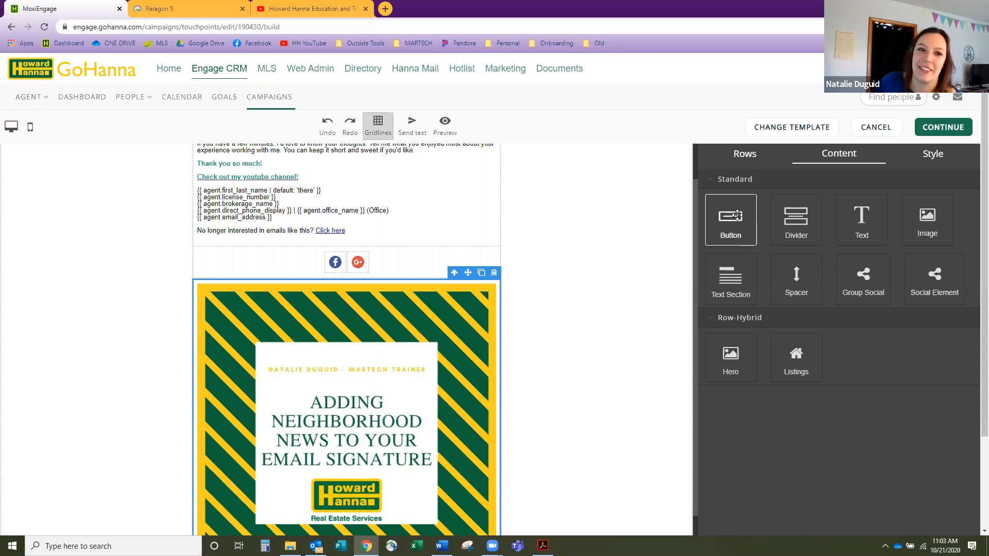
- Add a Button row above the social icons and move the striped cover image above the greeting
{"action": "left_click_drag", "start_coordinate": [737, 215], "coordinate": [420, 253]}
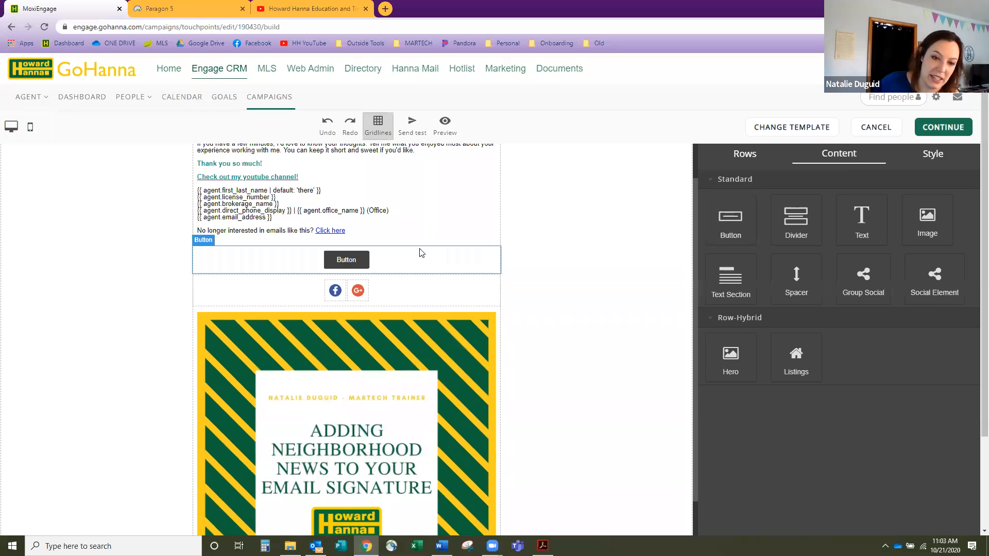
{"action": "scroll", "coordinate": [440, 392], "scroll_direction": "down", "scroll_amount": 1}
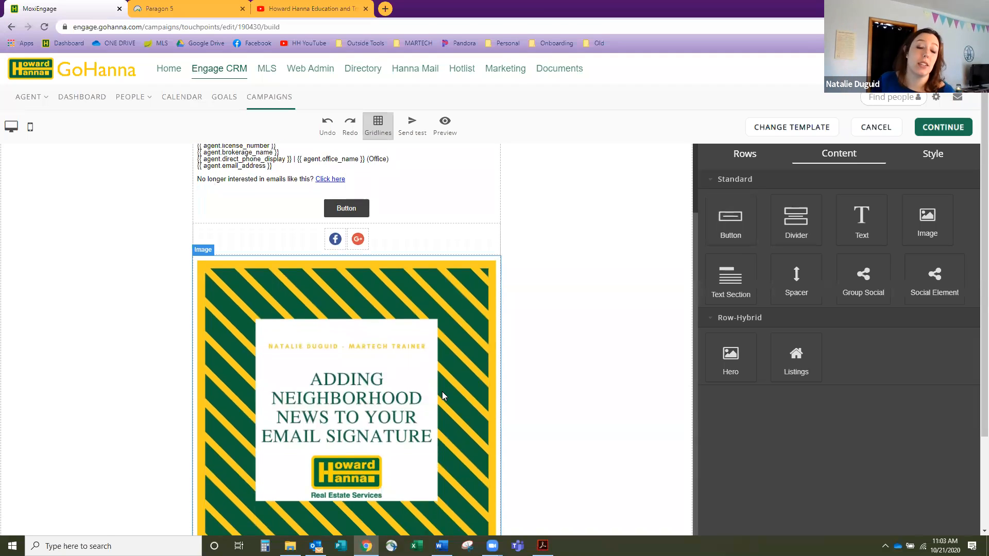
{"action": "left_click", "coordinate": [455, 303]}
{"action": "left_click_drag", "start_coordinate": [465, 255], "coordinate": [459, 185]}
{"action": "scroll", "coordinate": [455, 285], "scroll_direction": "up", "scroll_amount": 2}
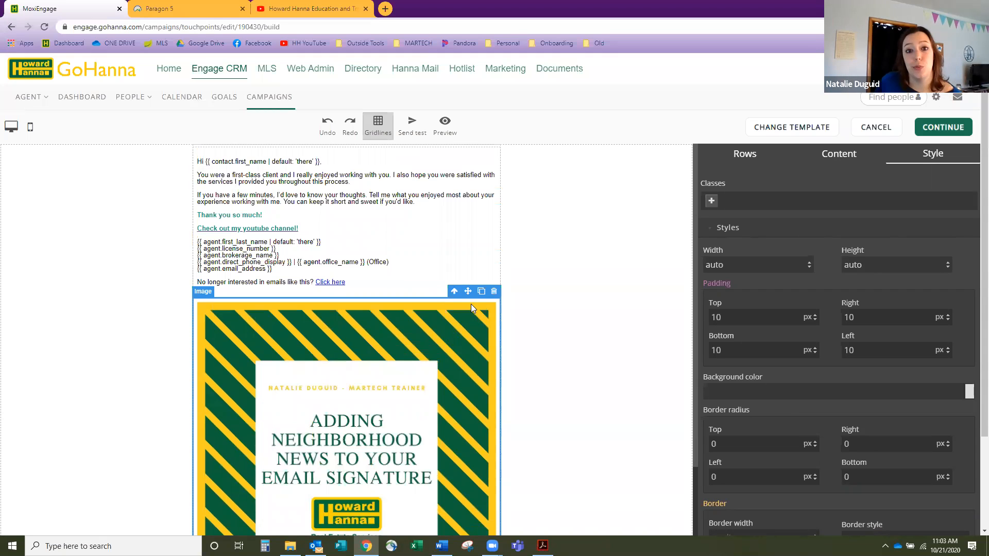
{"action": "left_click", "coordinate": [455, 293]}
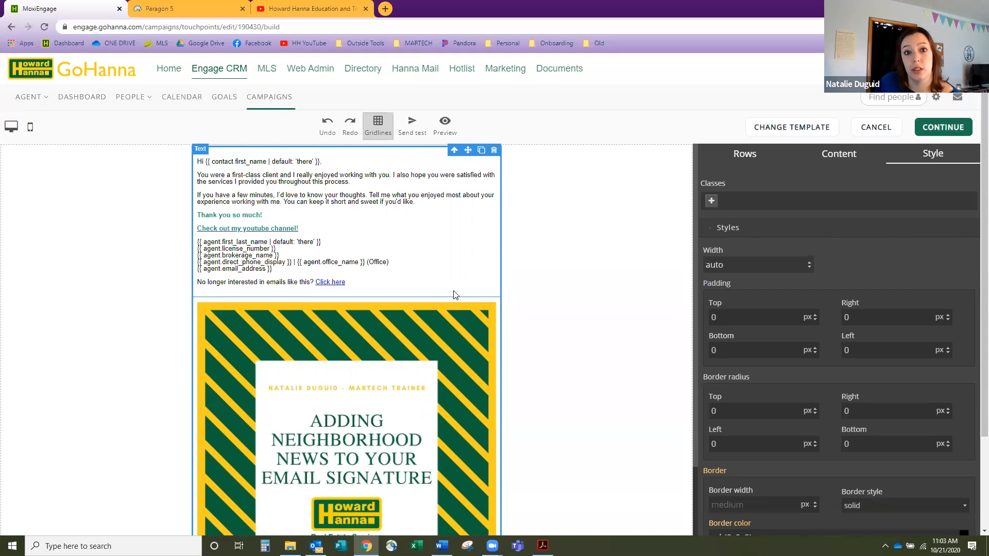
{"action": "left_click", "coordinate": [458, 333]}
{"action": "left_click_drag", "start_coordinate": [467, 293], "coordinate": [452, 202]}
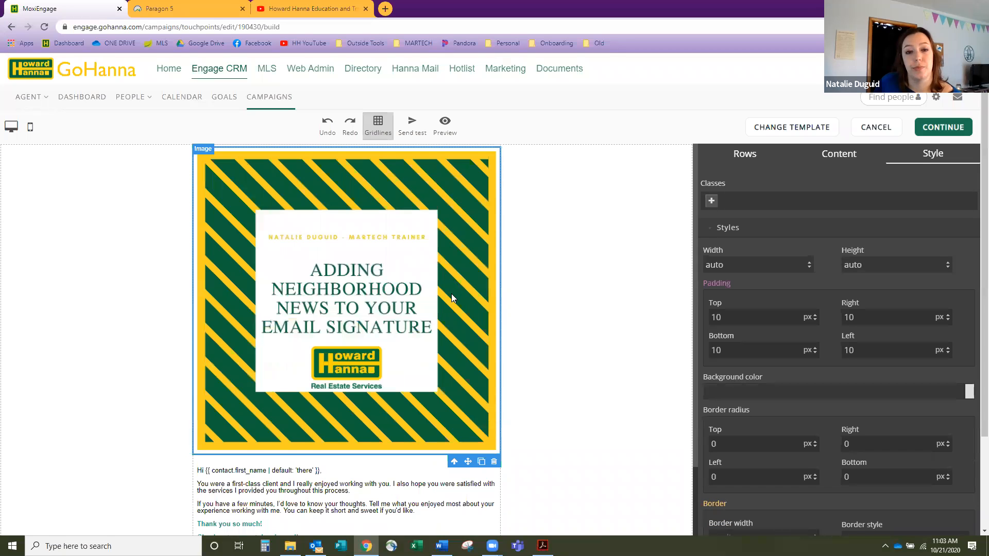
{"action": "scroll", "coordinate": [452, 294], "scroll_direction": "down", "scroll_amount": 2}
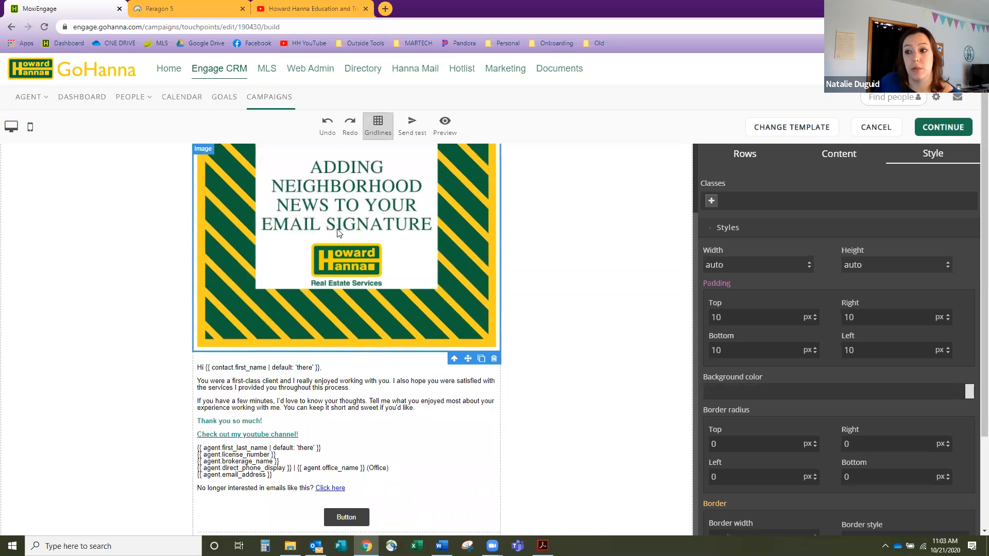
{"action": "scroll", "coordinate": [338, 232], "scroll_direction": "down", "scroll_amount": 3}
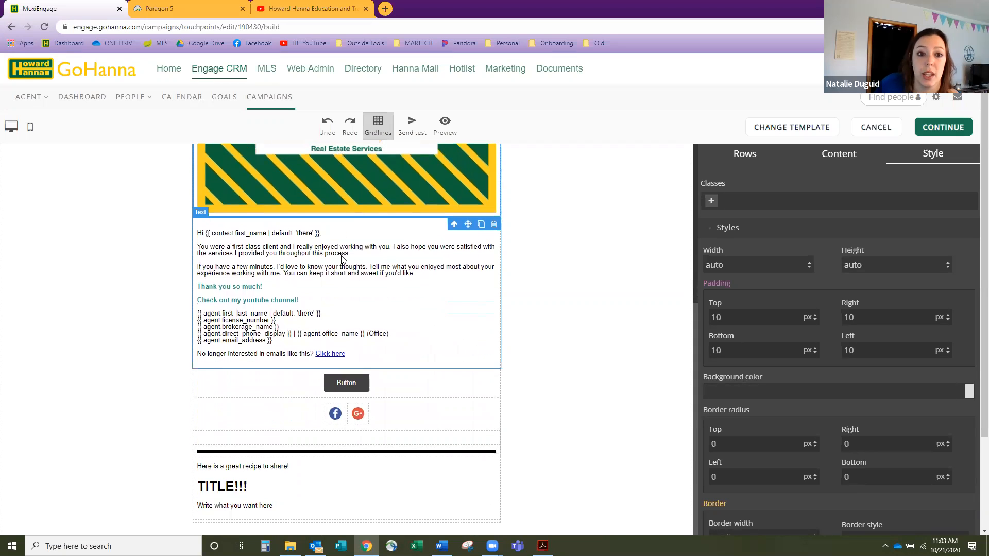
{"action": "left_click", "coordinate": [350, 391]}
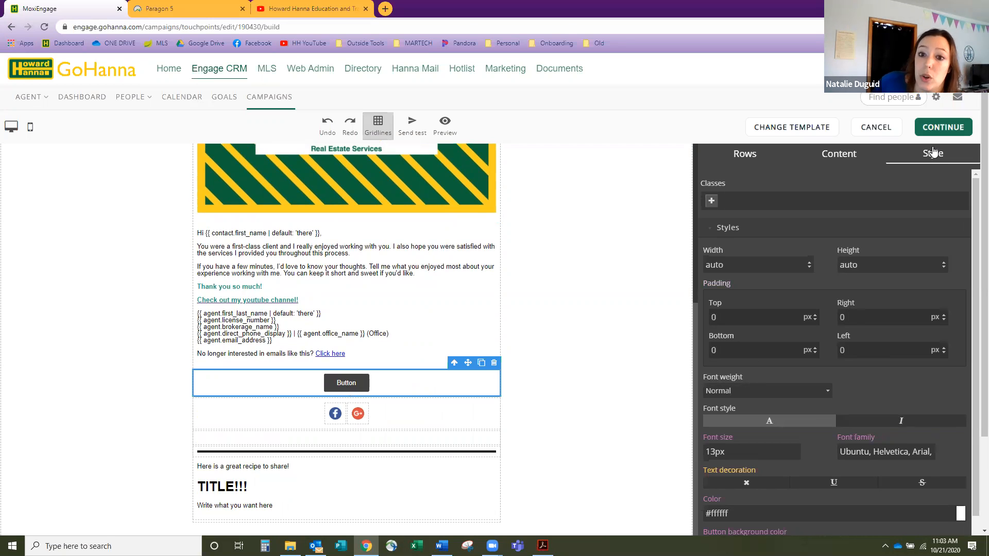
{"action": "scroll", "coordinate": [926, 305], "scroll_direction": "down", "scroll_amount": 4}
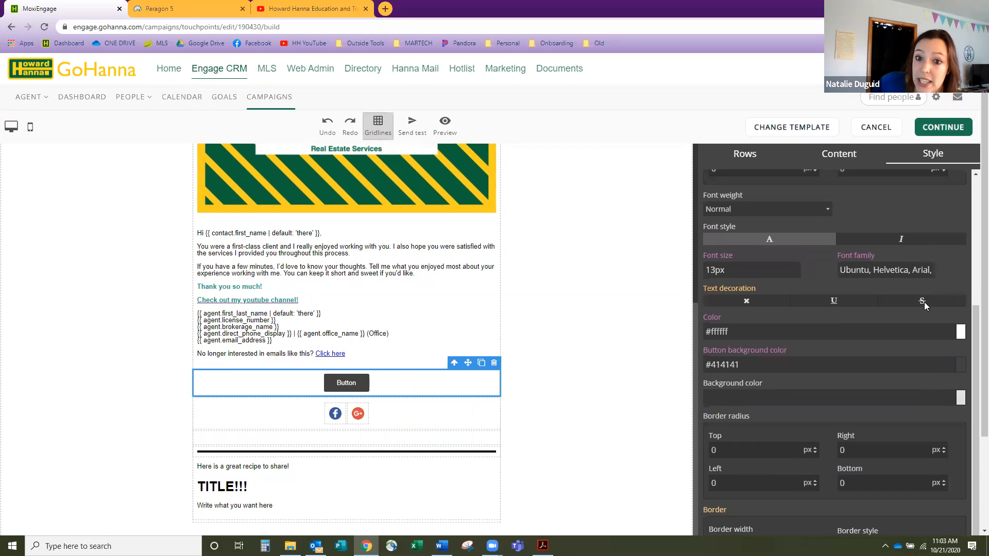
{"action": "scroll", "coordinate": [925, 307], "scroll_direction": "down", "scroll_amount": 5}
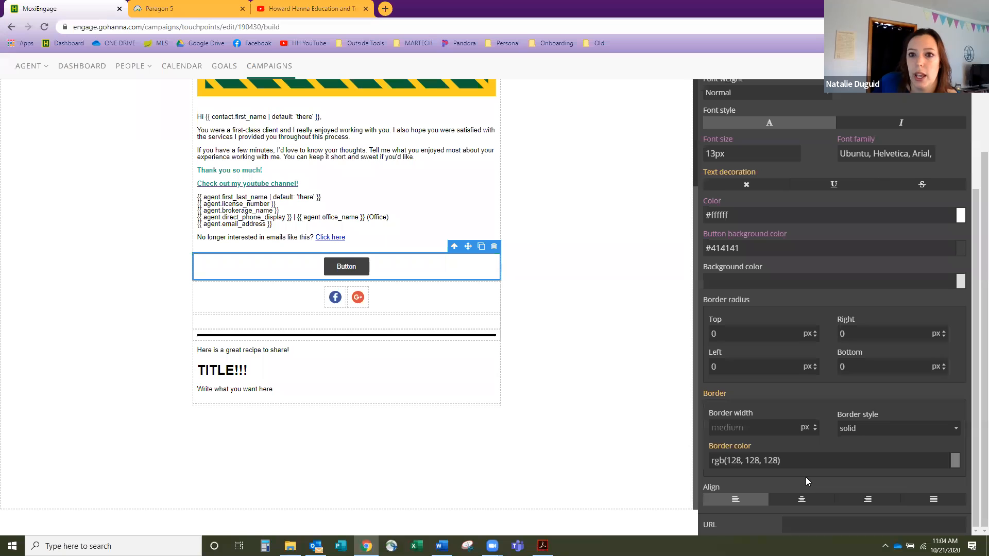
{"action": "scroll", "coordinate": [806, 481], "scroll_direction": "up", "scroll_amount": 1}
{"action": "scroll", "coordinate": [807, 481], "scroll_direction": "up", "scroll_amount": 2}
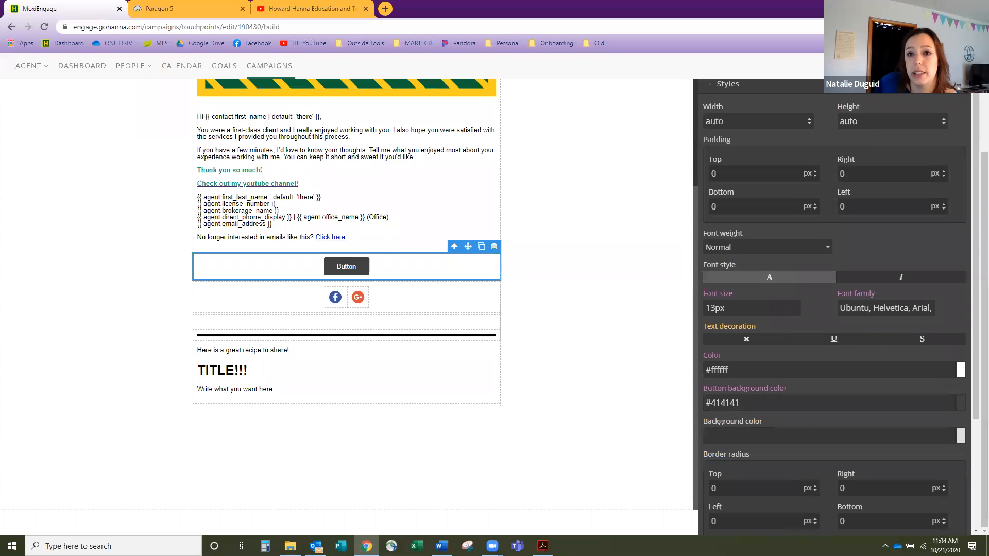
{"action": "left_click_drag", "start_coordinate": [773, 311], "coordinate": [684, 307]}
{"action": "key", "text": "BackSpace"}
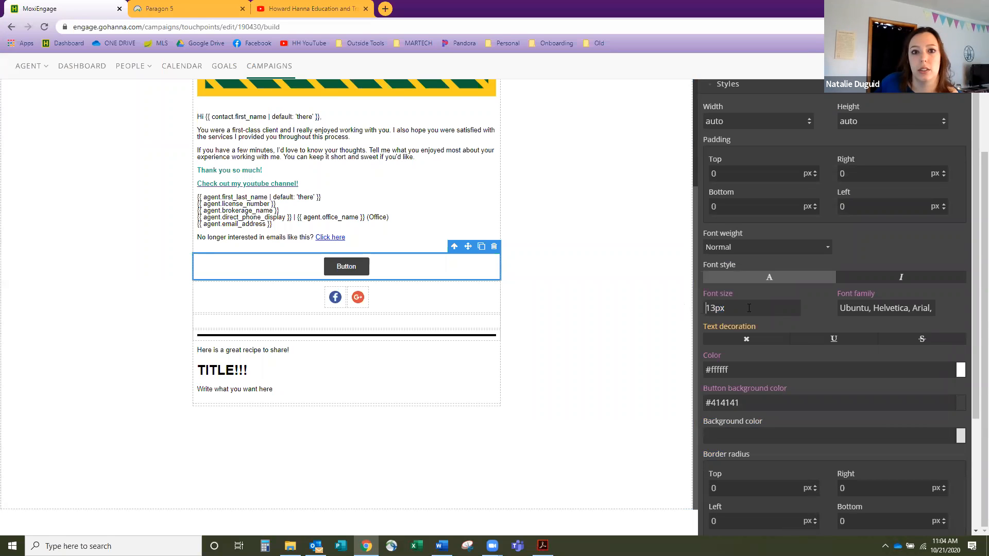
{"action": "type", "text": "2"}
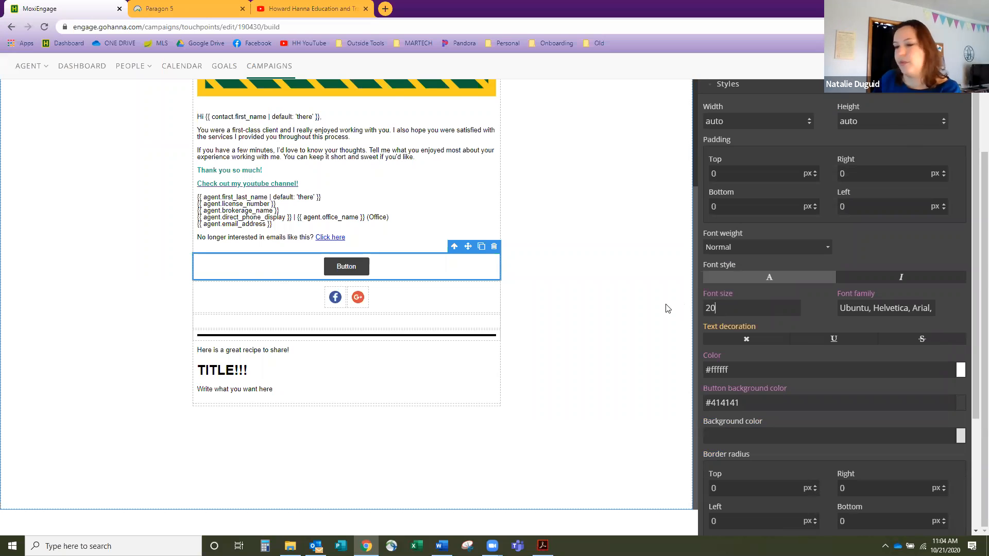
{"action": "type", "text": "0"}
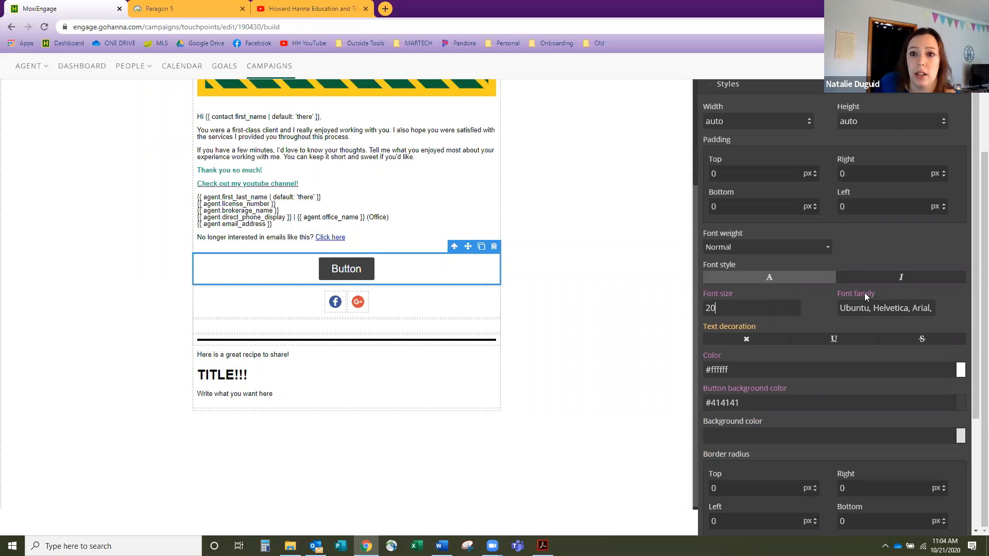
{"action": "left_click", "coordinate": [875, 279]}
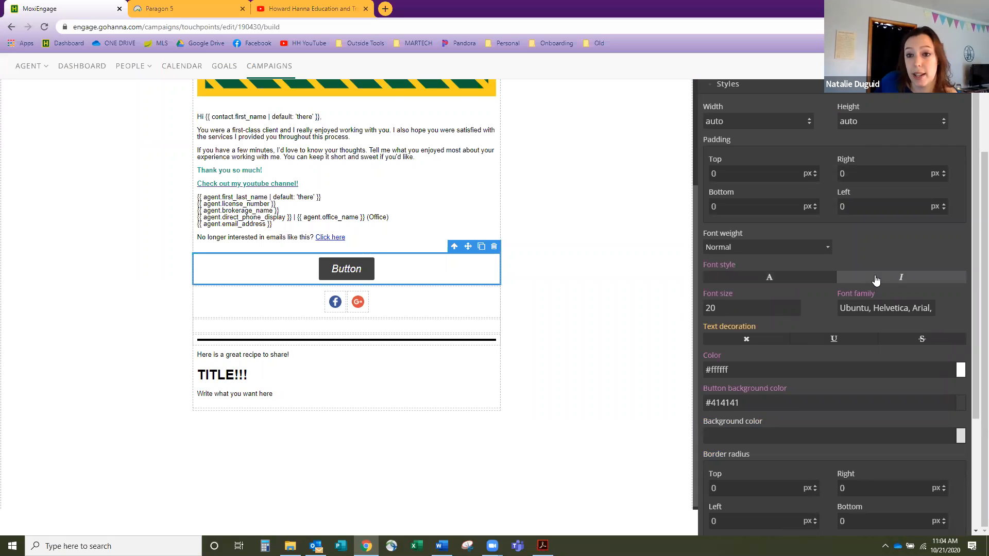
{"action": "left_click", "coordinate": [807, 244]}
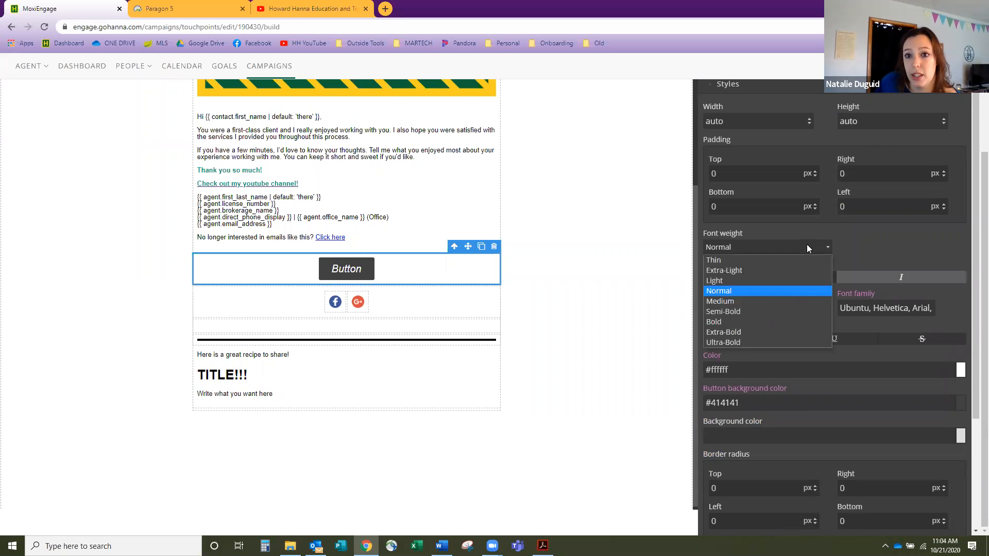
{"action": "left_click", "coordinate": [760, 342]}
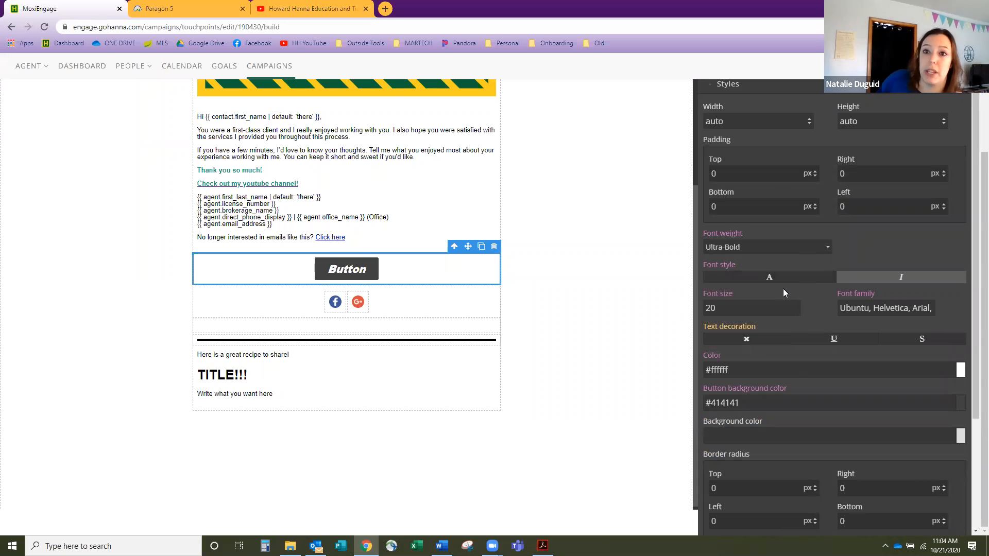
{"action": "scroll", "coordinate": [784, 296], "scroll_direction": "up", "scroll_amount": 1}
{"action": "scroll", "coordinate": [785, 307], "scroll_direction": "down", "scroll_amount": 2}
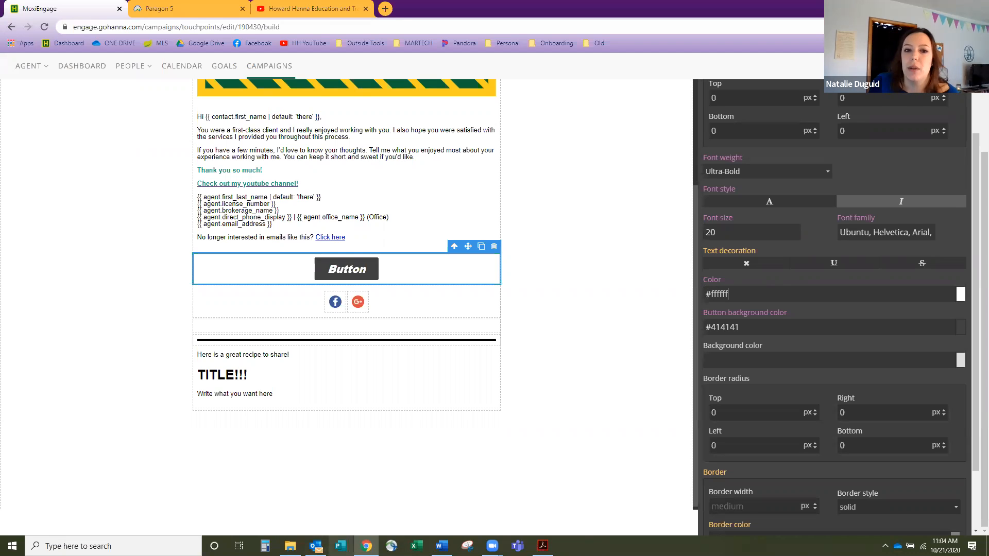
- In Publisher, draw a text box reading COLOR!!! and set it to 72 pt
{"action": "left_click", "coordinate": [340, 545]}
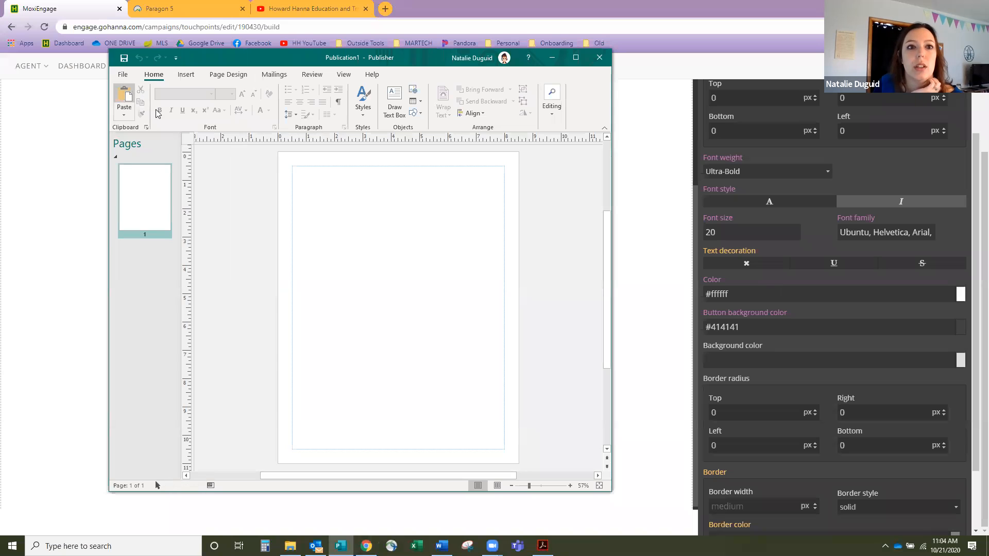
{"action": "left_click", "coordinate": [395, 106]}
{"action": "left_click_drag", "start_coordinate": [332, 205], "coordinate": [480, 304]}
{"action": "type", "text": "COLOR"}
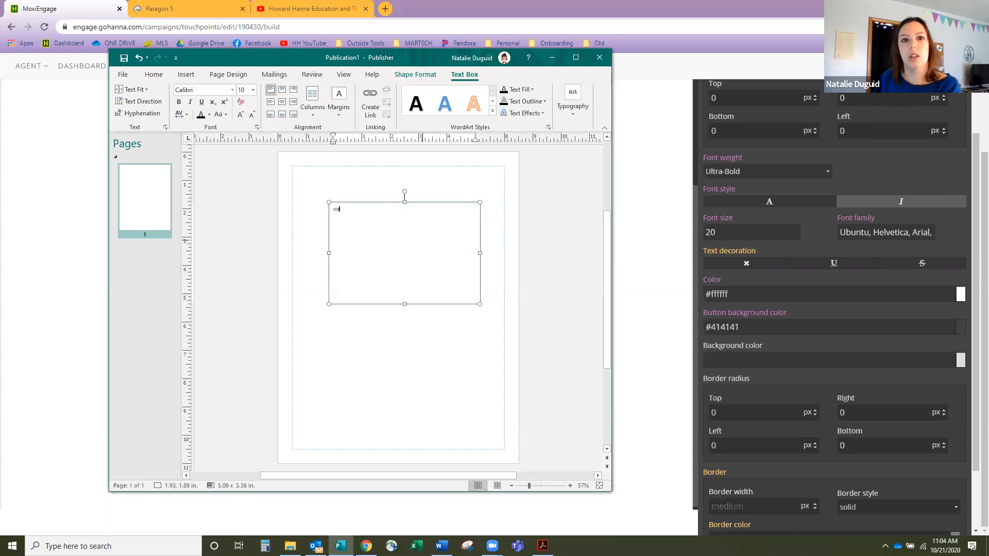
{"action": "type", "text": "!!!"}
{"action": "left_click_drag", "start_coordinate": [384, 212], "coordinate": [306, 209]}
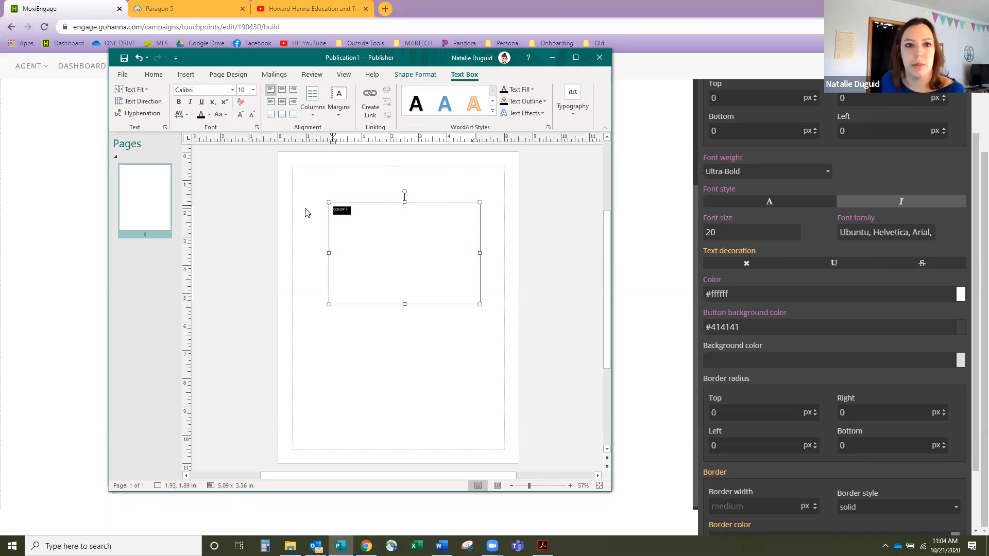
{"action": "left_click", "coordinate": [253, 91]}
{"action": "left_click", "coordinate": [247, 328]}
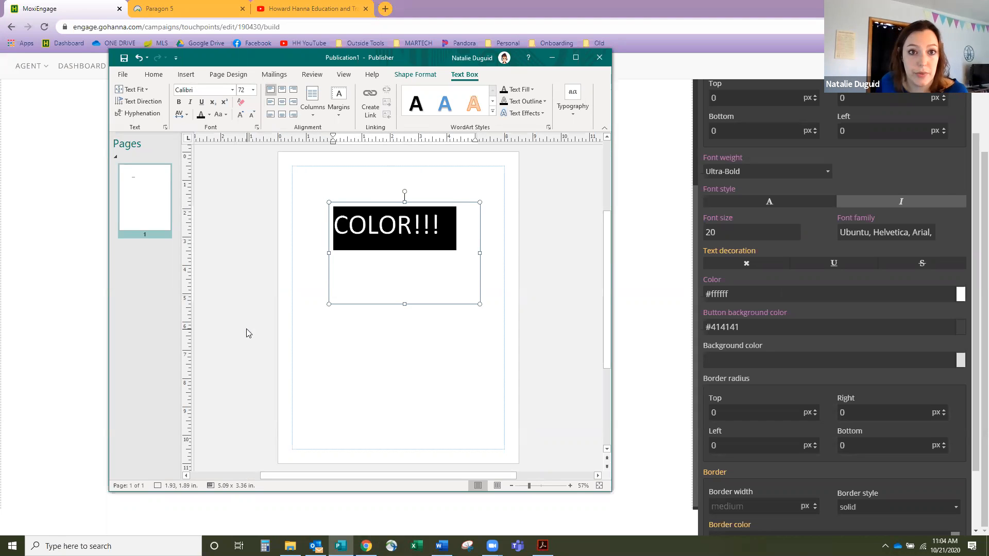
{"action": "left_click", "coordinate": [446, 257]}
{"action": "left_click_drag", "start_coordinate": [462, 216], "coordinate": [362, 223]}
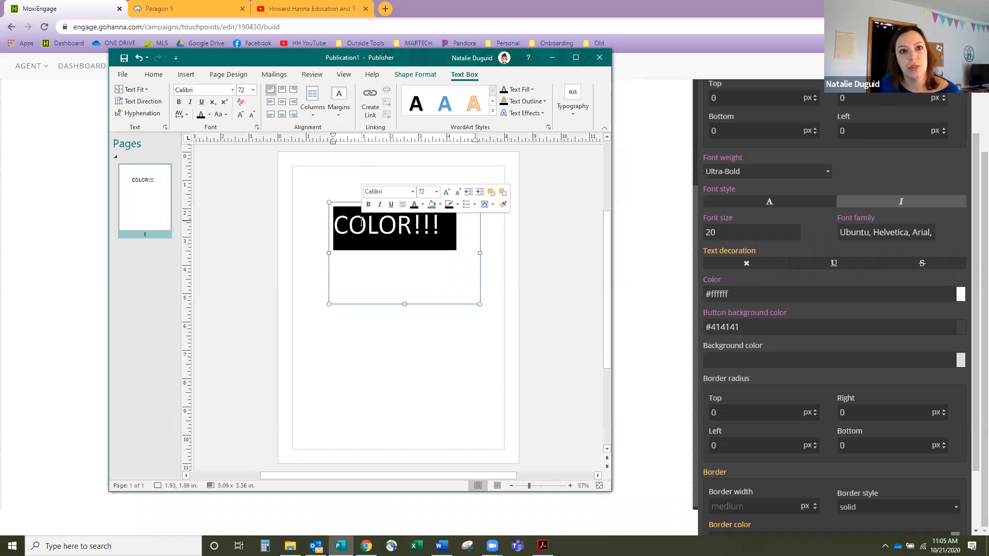
- Mix a custom vivid blue in the font Colors dialog and copy its hex code #270BF9
{"action": "left_click", "coordinate": [209, 116]}
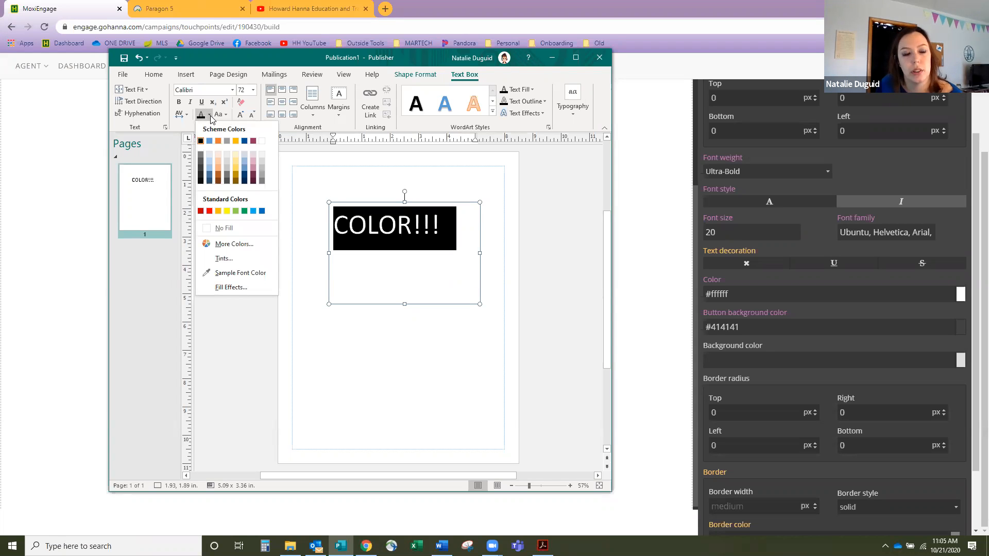
{"action": "left_click", "coordinate": [227, 244]}
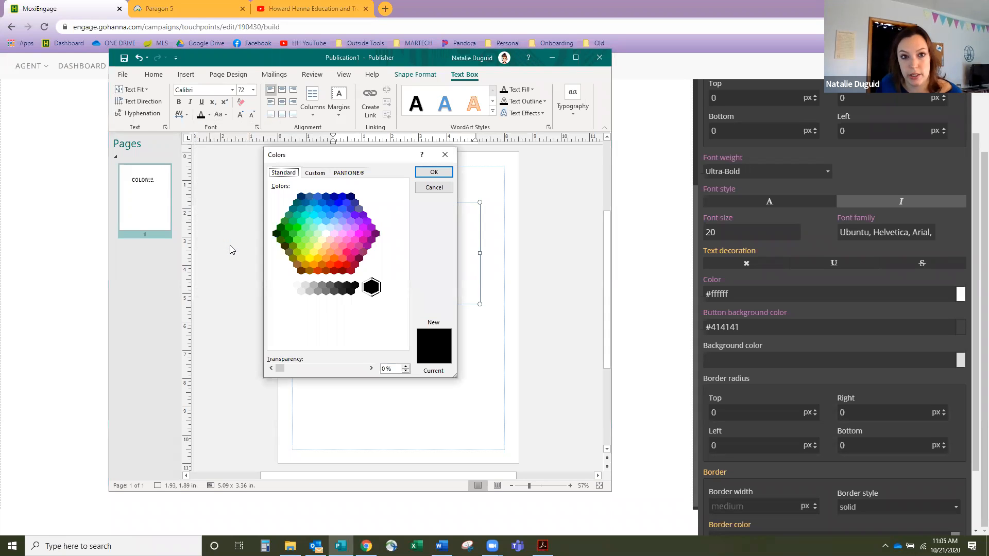
{"action": "left_click", "coordinate": [316, 173]}
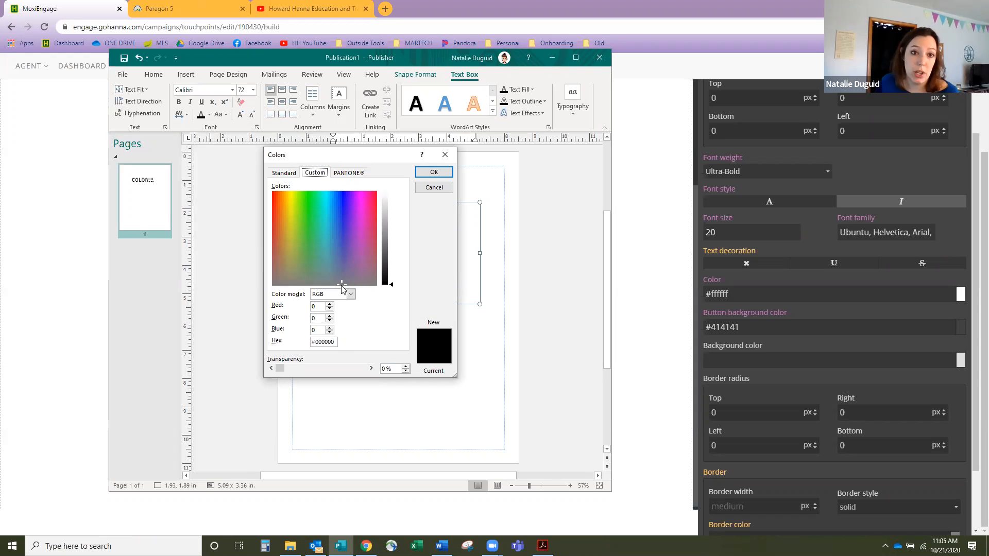
{"action": "left_click_drag", "start_coordinate": [342, 286], "coordinate": [343, 196]}
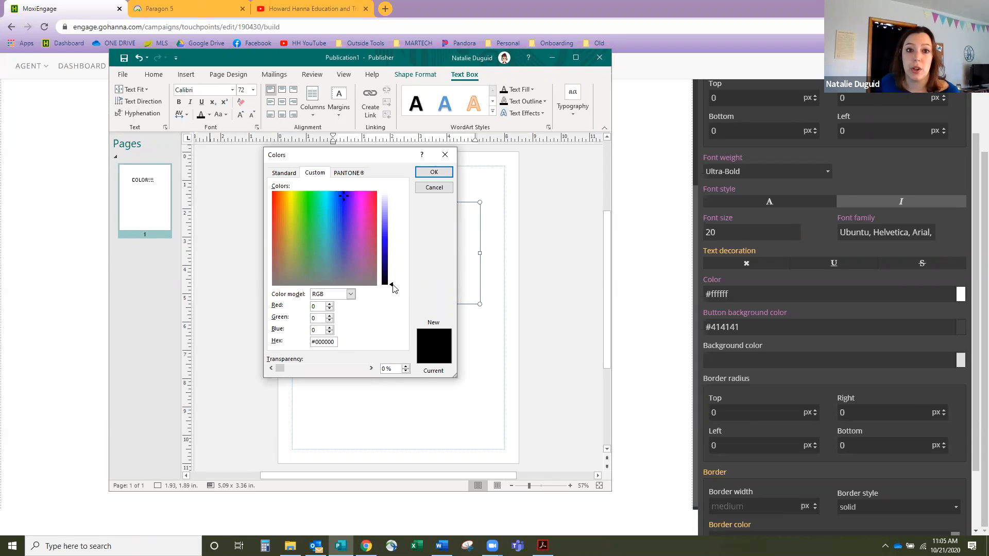
{"action": "left_click_drag", "start_coordinate": [391, 284], "coordinate": [405, 239]}
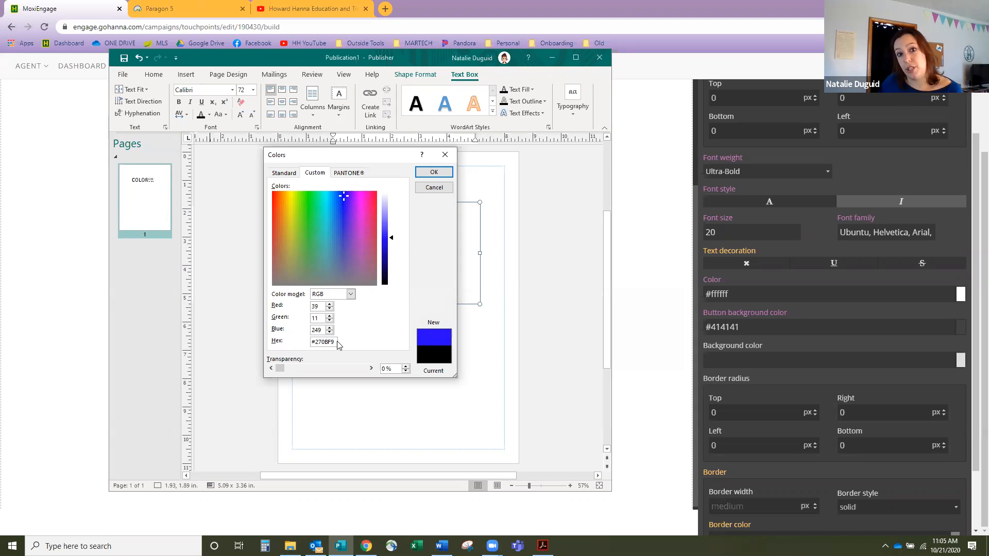
{"action": "left_click_drag", "start_coordinate": [336, 342], "coordinate": [300, 342]}
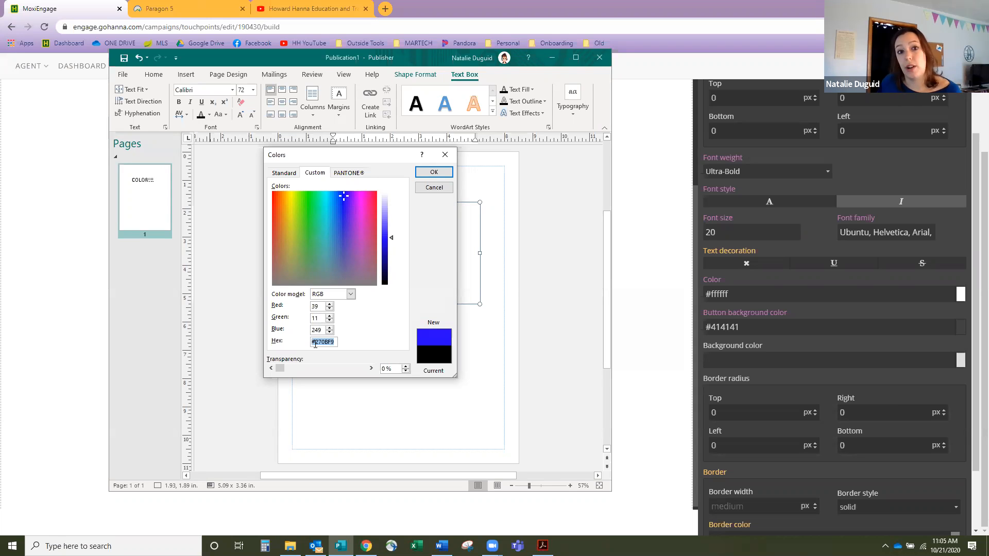
{"action": "right_click", "coordinate": [317, 342]}
{"action": "left_click", "coordinate": [334, 370]}
{"action": "left_click", "coordinate": [769, 290]}
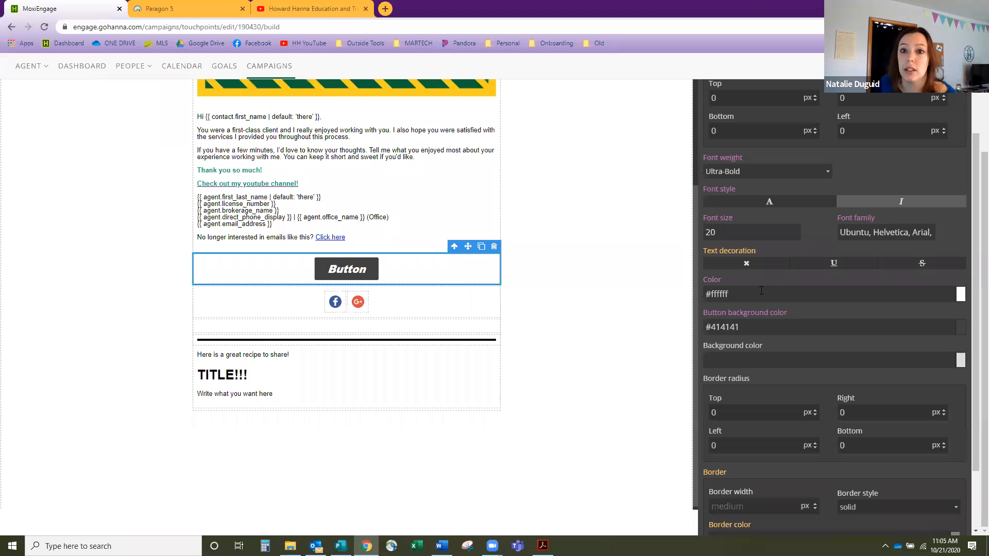
- Paste #270BF9 into the button's text Color field, replacing white
{"action": "triple_click", "coordinate": [760, 296]}
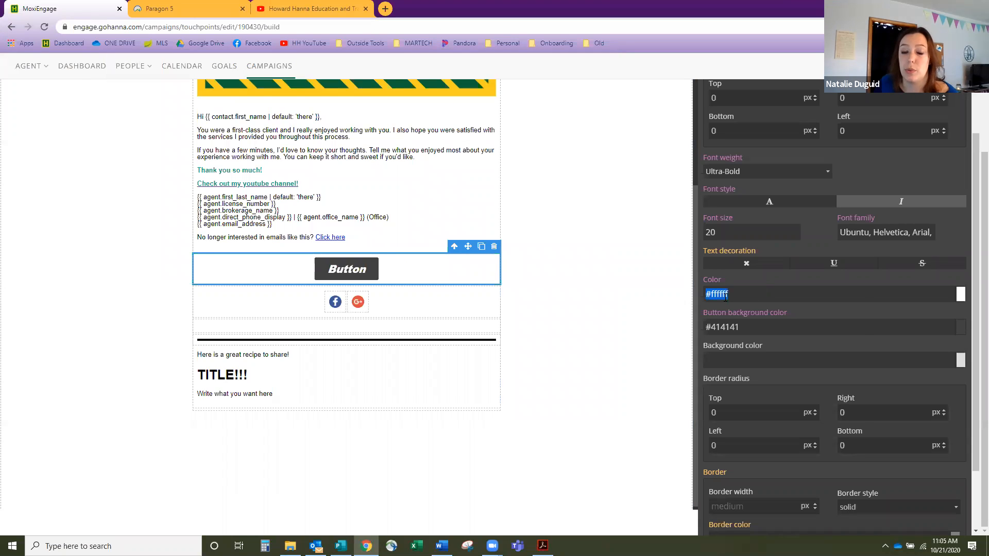
{"action": "right_click", "coordinate": [719, 293]}
{"action": "left_click", "coordinate": [750, 344]}
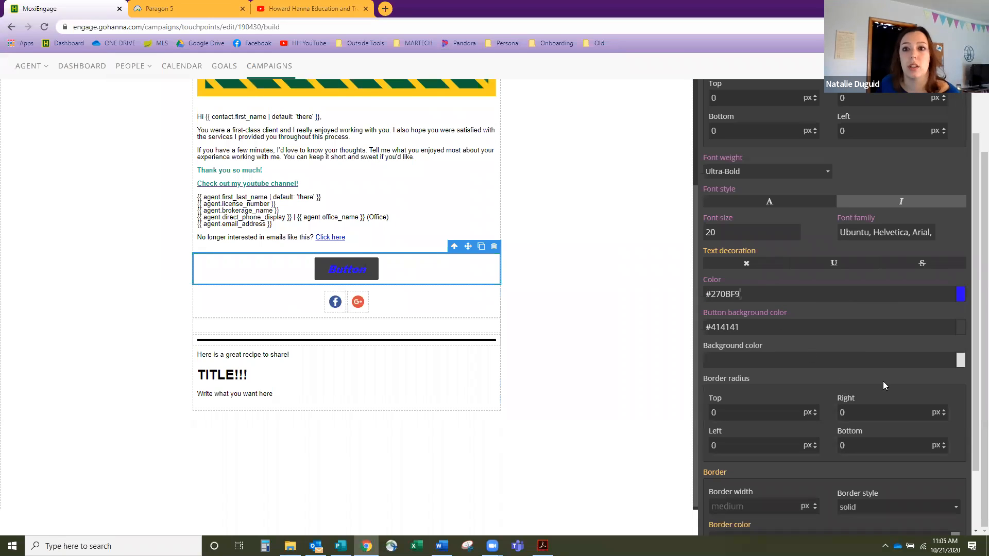
{"action": "left_click", "coordinate": [964, 334]}
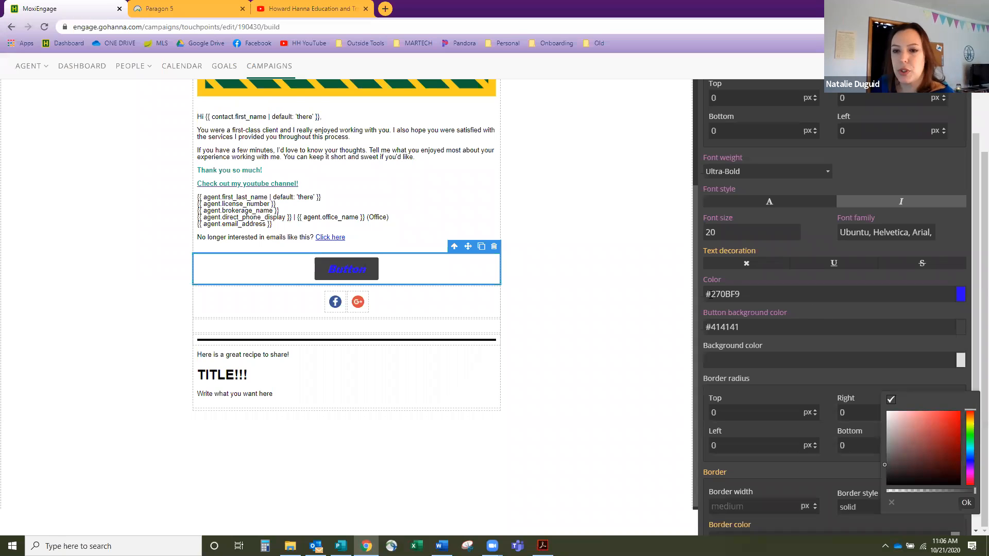
- Give the email button a solid red #de0e0e background at full opacity
{"action": "left_click", "coordinate": [962, 331]}
{"action": "left_click", "coordinate": [963, 332]}
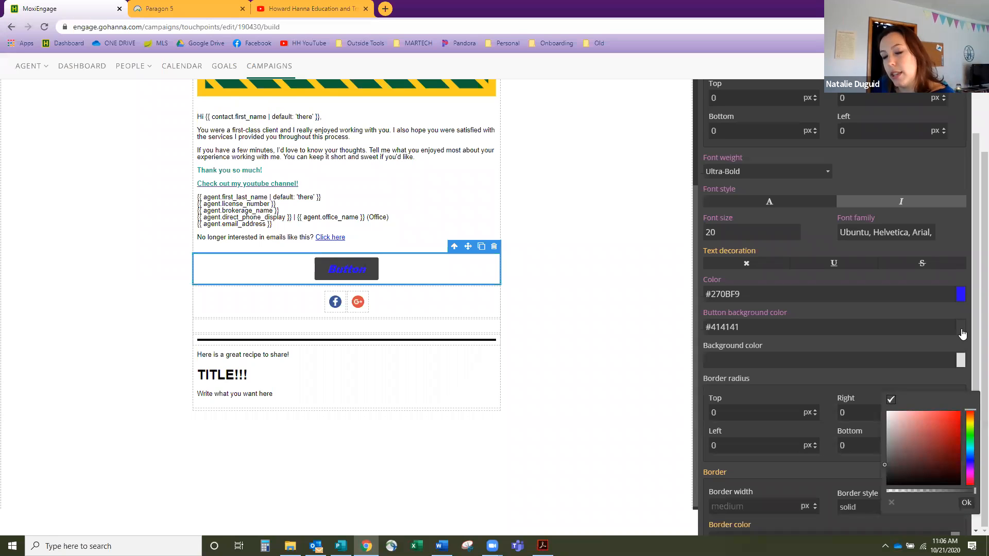
{"action": "left_click", "coordinate": [962, 298]}
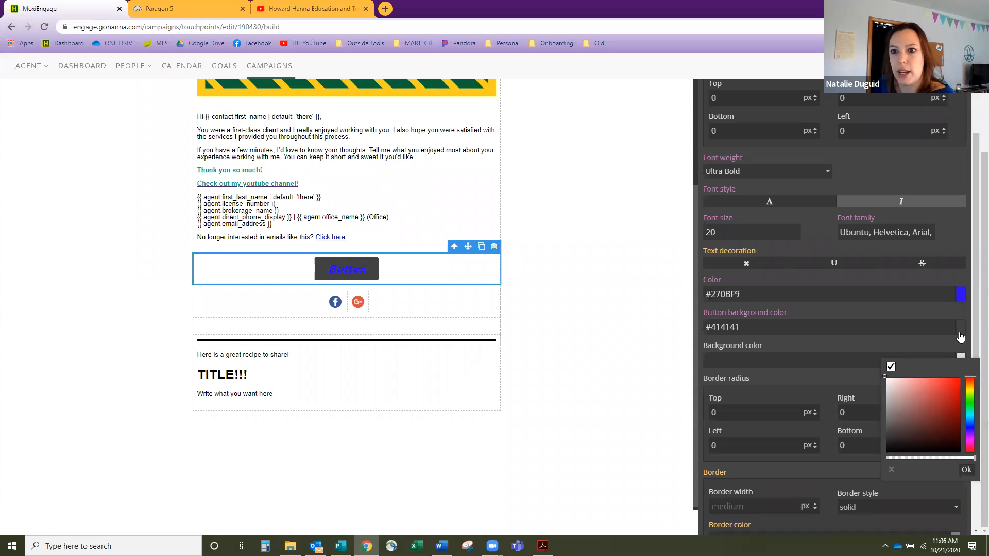
{"action": "left_click", "coordinate": [962, 334]}
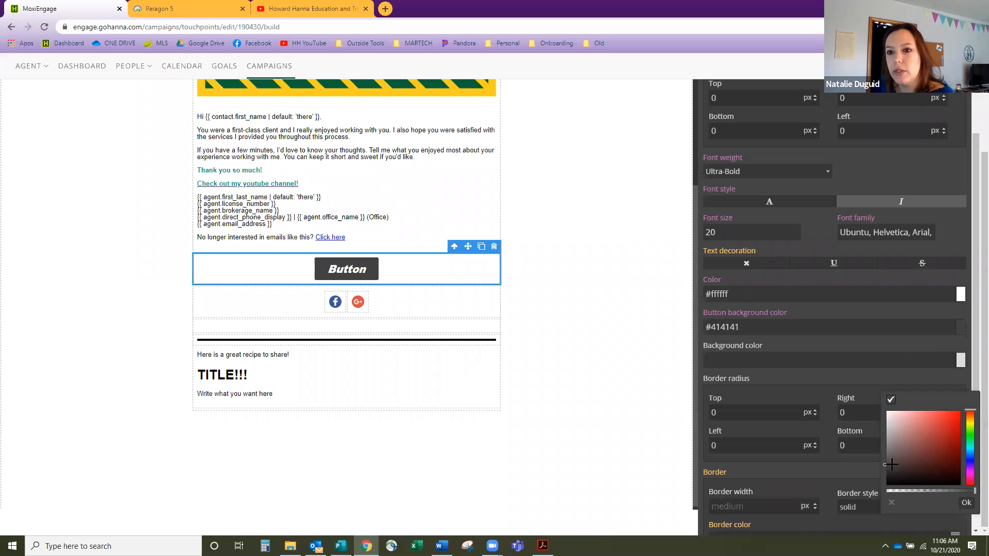
{"action": "left_click_drag", "start_coordinate": [889, 464], "coordinate": [955, 419]}
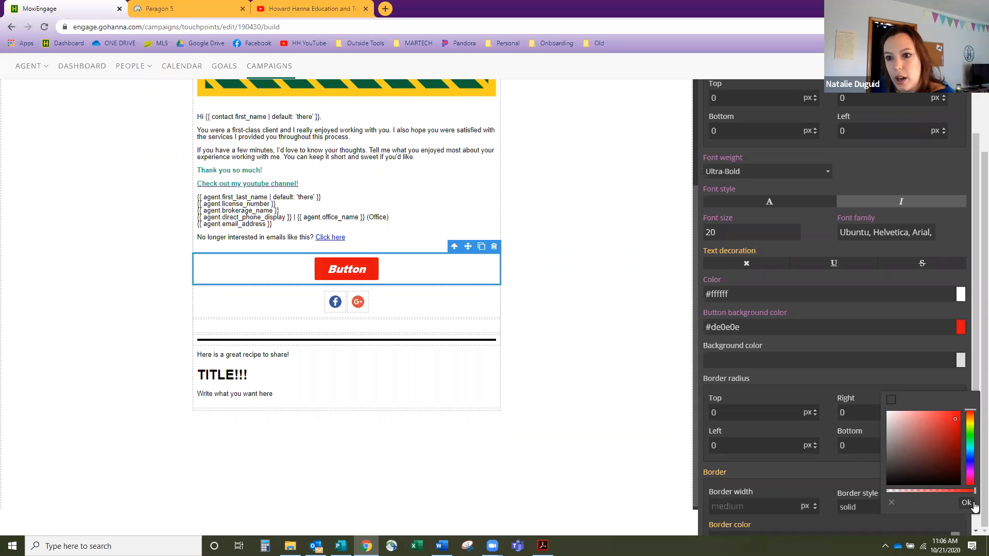
{"action": "left_click_drag", "start_coordinate": [972, 491], "coordinate": [950, 493]}
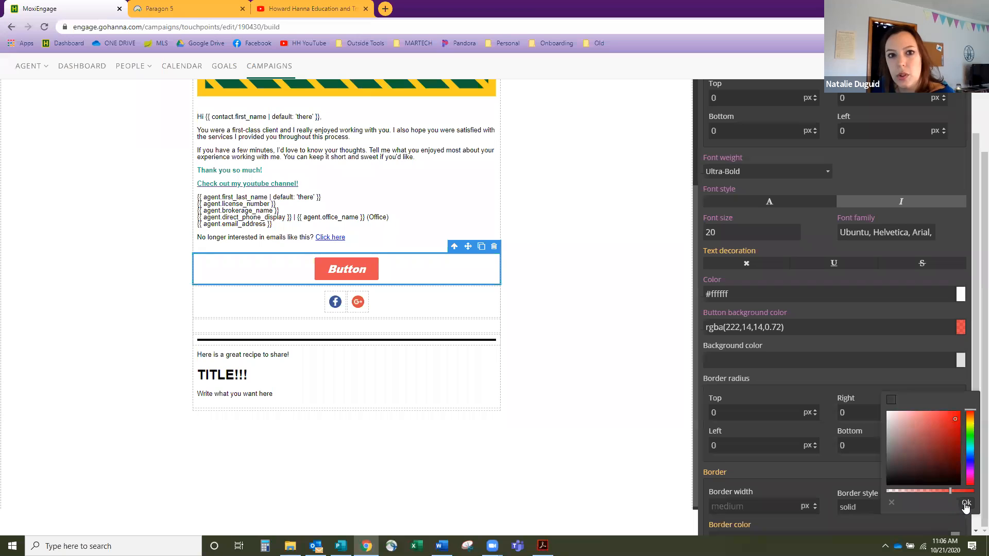
{"action": "left_click_drag", "start_coordinate": [950, 492], "coordinate": [974, 492]}
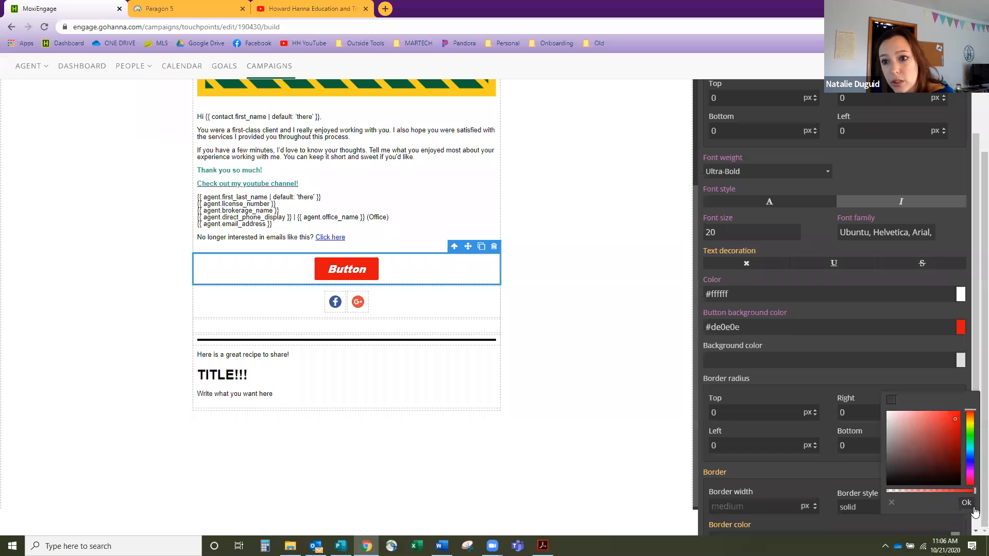
{"action": "left_click", "coordinate": [966, 503]}
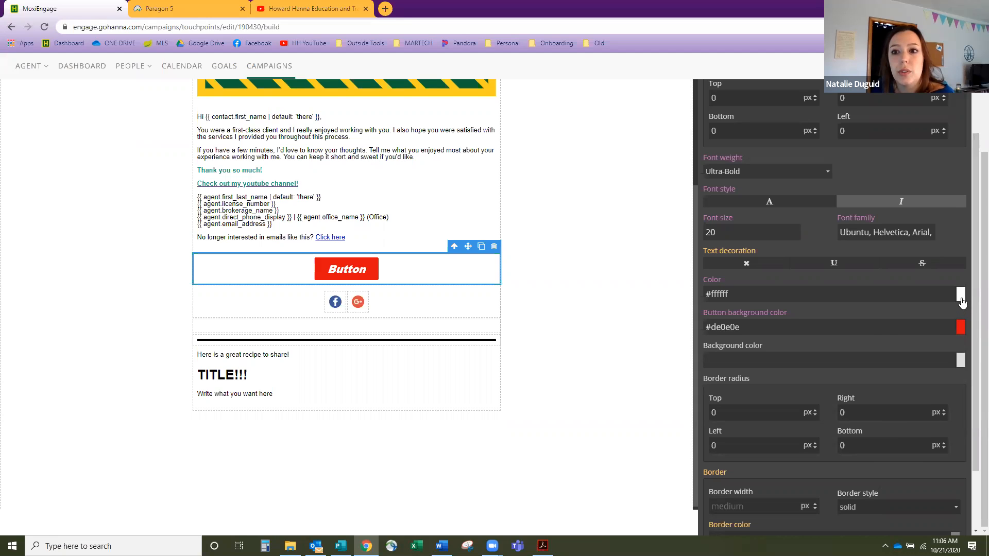
- Set the button's text colour to yellow-green #c3ed15
{"action": "left_click", "coordinate": [961, 325]}
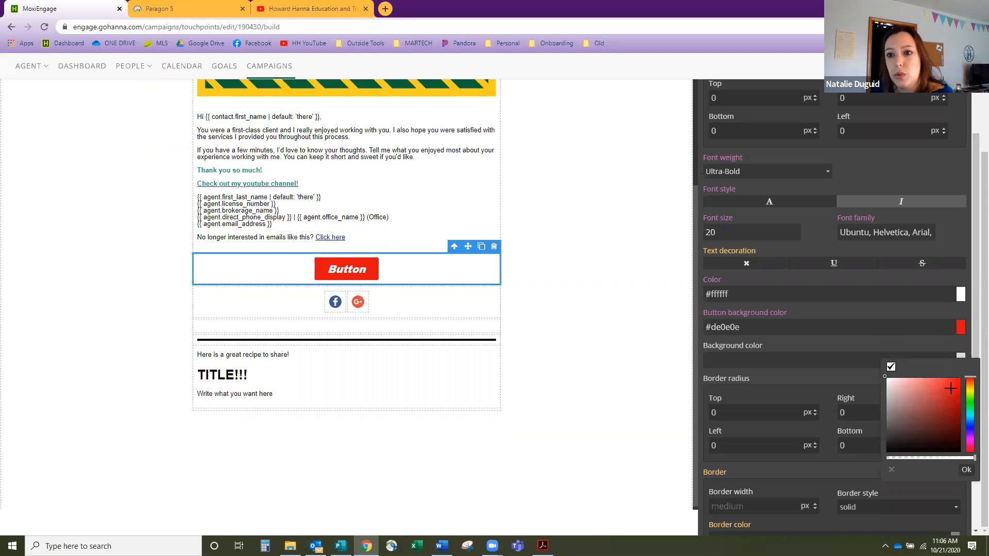
{"action": "left_click", "coordinate": [971, 425]}
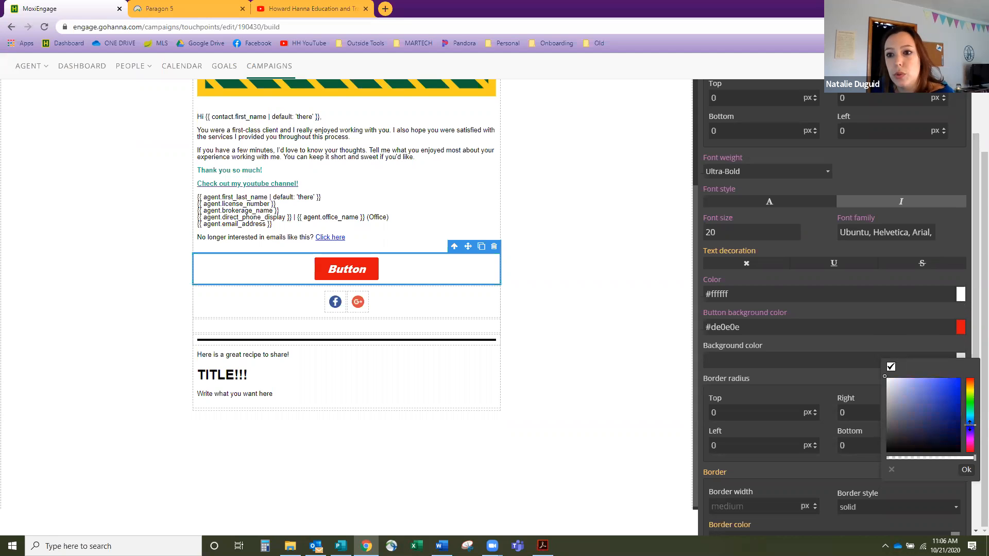
{"action": "left_click", "coordinate": [951, 389]}
{"action": "left_click_drag", "start_coordinate": [971, 424], "coordinate": [972, 392]}
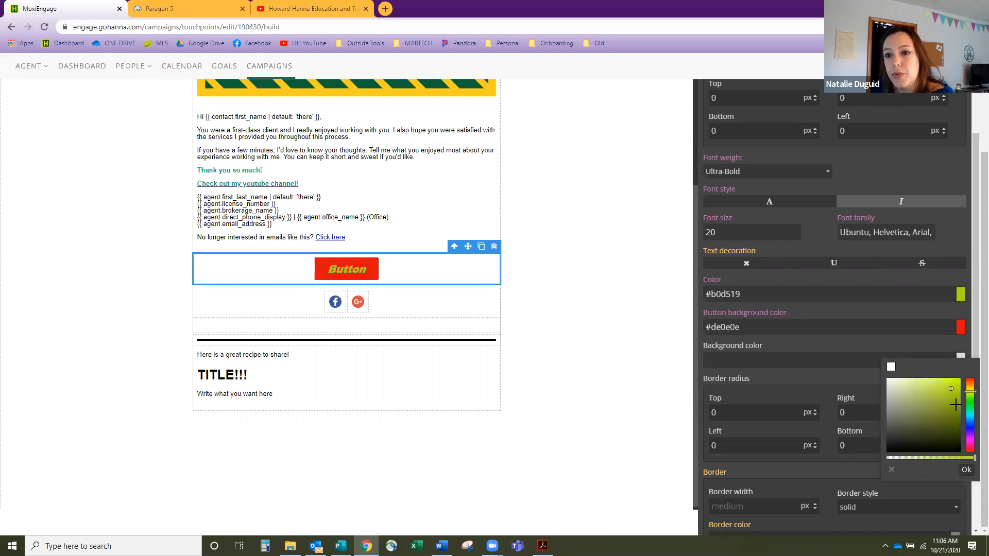
{"action": "left_click", "coordinate": [954, 382]}
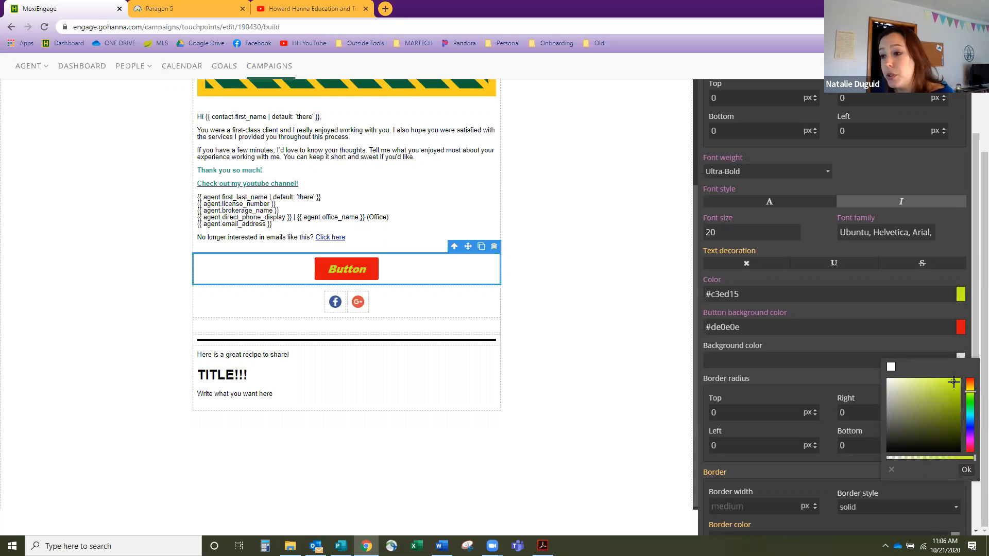
{"action": "left_click", "coordinate": [966, 470]}
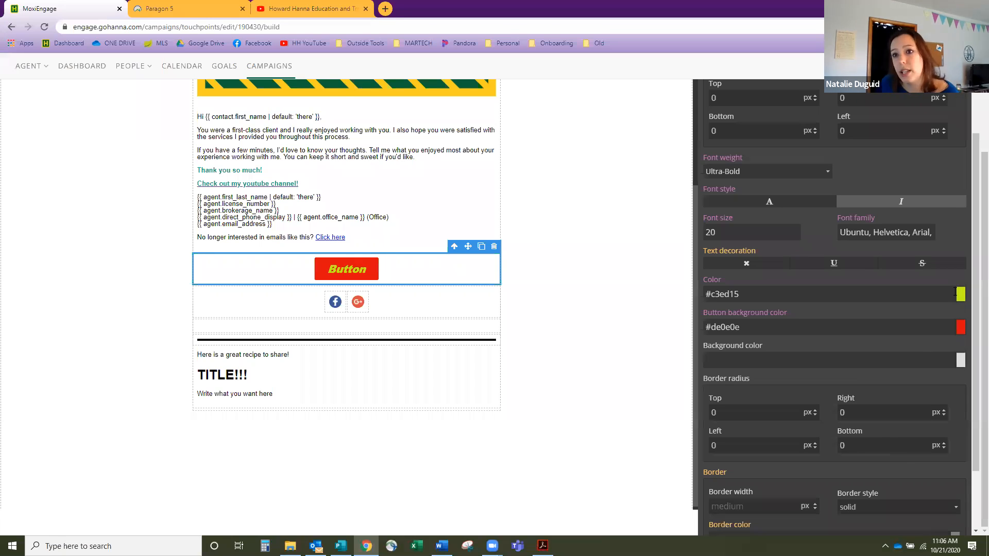
- Scroll back up and switch the right panel to the Content blocks list
{"action": "scroll", "coordinate": [953, 296], "scroll_direction": "down", "scroll_amount": 2}
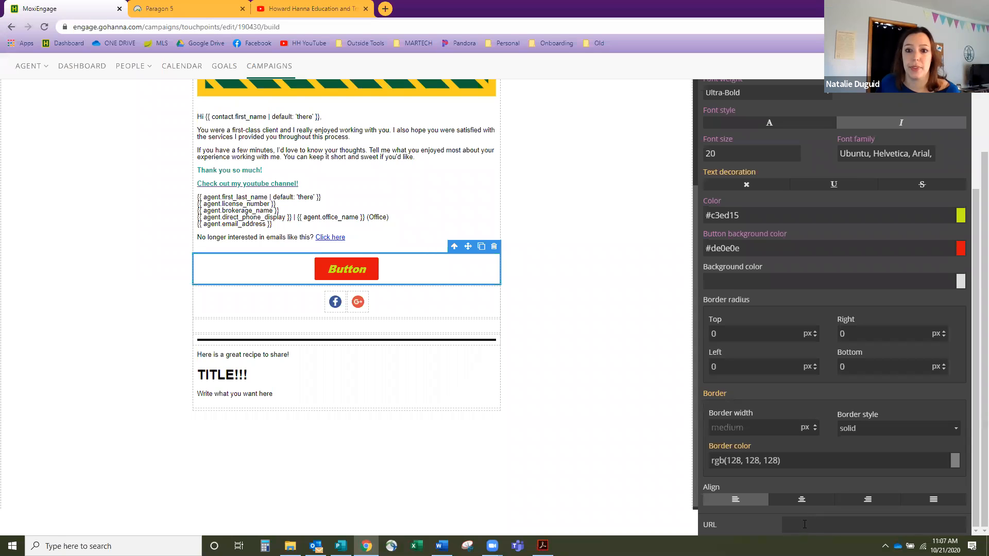
{"action": "scroll", "coordinate": [801, 489], "scroll_direction": "up", "scroll_amount": 4}
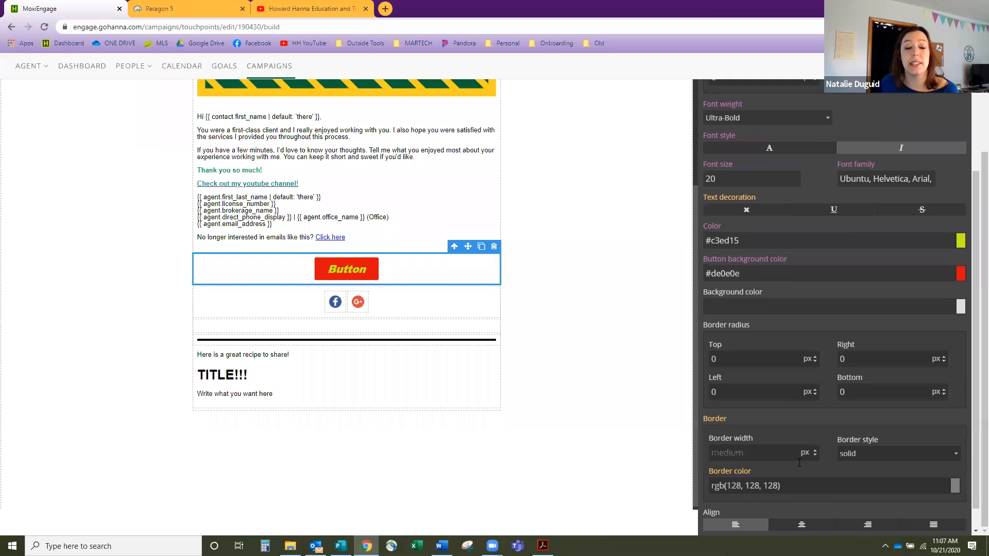
{"action": "scroll", "coordinate": [819, 341], "scroll_direction": "up", "scroll_amount": 3}
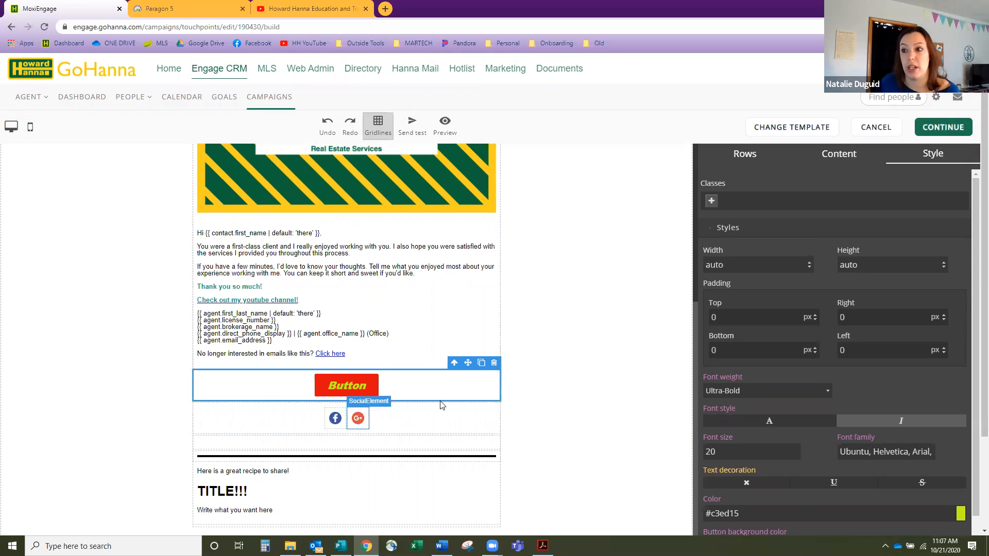
{"action": "left_click", "coordinate": [829, 154]}
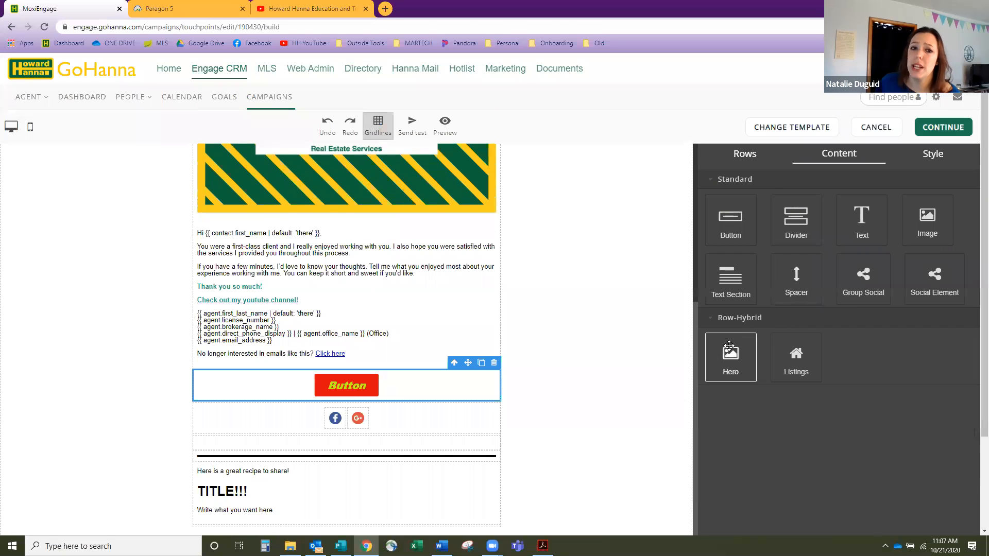
- Drop a Listings tile at the bottom of the email to open Add listings
{"action": "scroll", "coordinate": [511, 359], "scroll_direction": "down", "scroll_amount": 1}
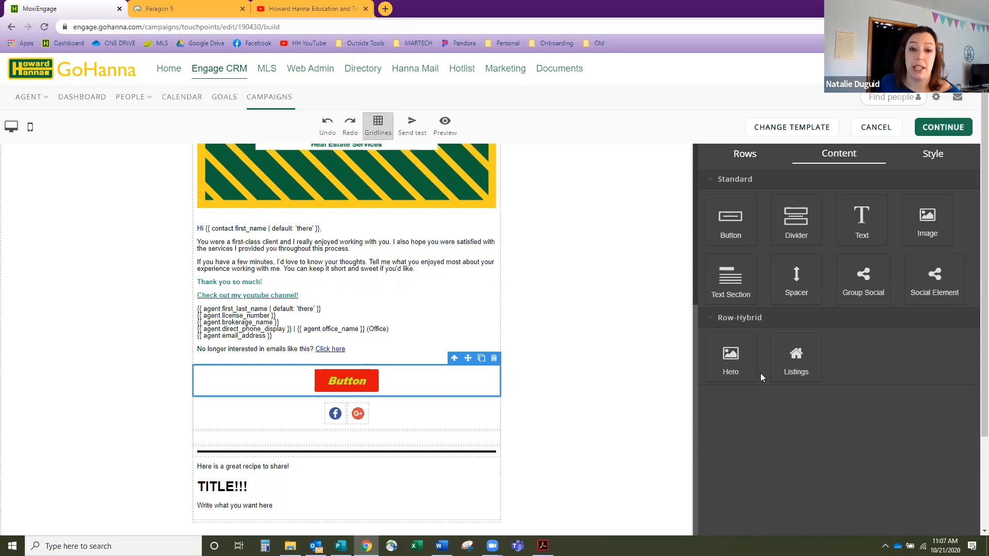
{"action": "left_click_drag", "start_coordinate": [800, 354], "coordinate": [352, 447]}
{"action": "left_click_drag", "start_coordinate": [352, 449], "coordinate": [292, 510]}
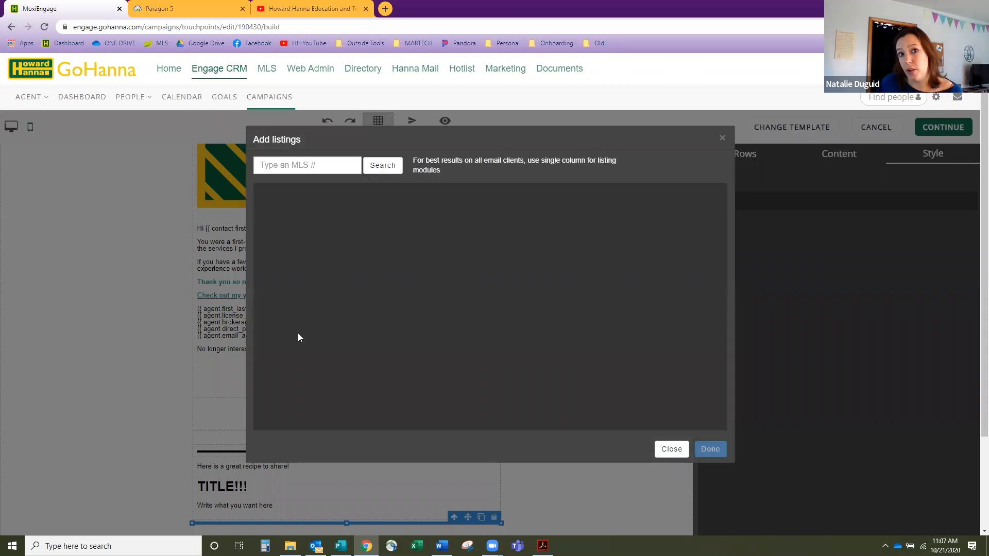
- Search Add listings for MLS number 202031220, correcting the mistyped digits
{"action": "left_click", "coordinate": [170, 10]}
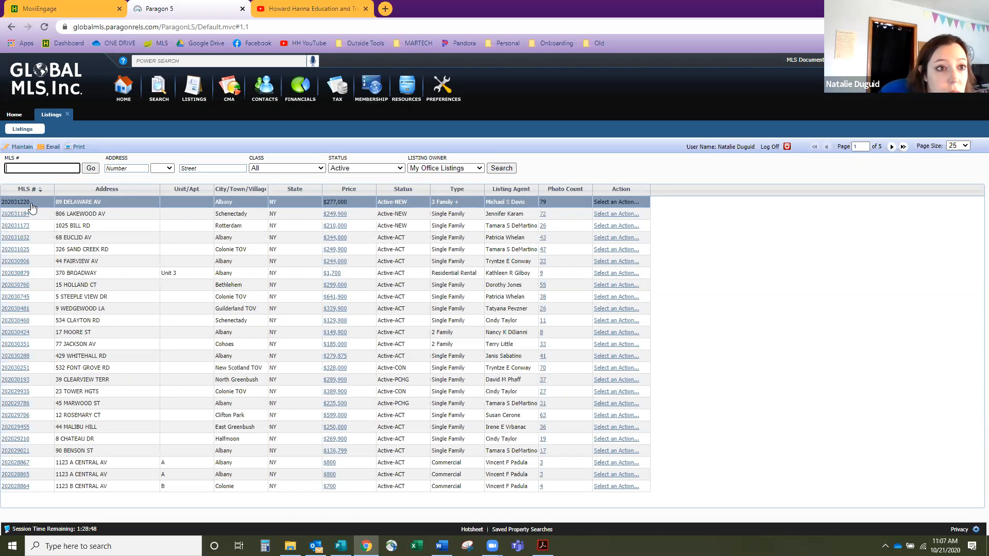
{"action": "left_click", "coordinate": [281, 9]}
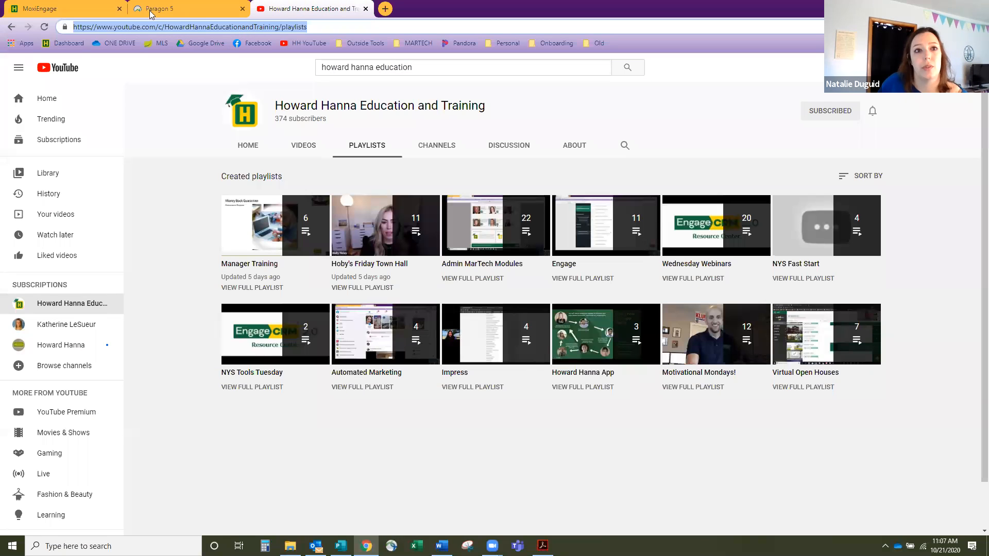
{"action": "left_click", "coordinate": [67, 7]}
{"action": "left_click", "coordinate": [328, 171]}
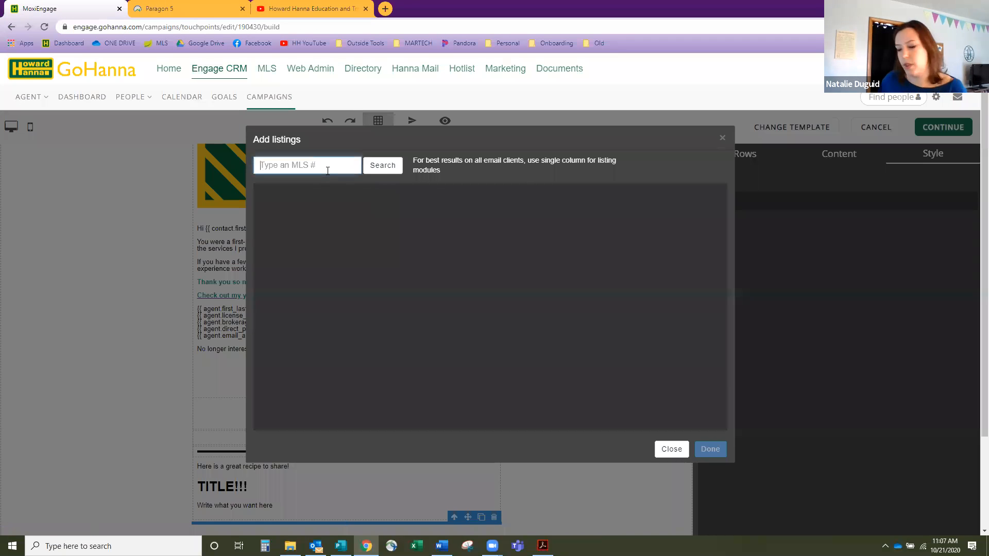
{"action": "type", "text": "202033210"}
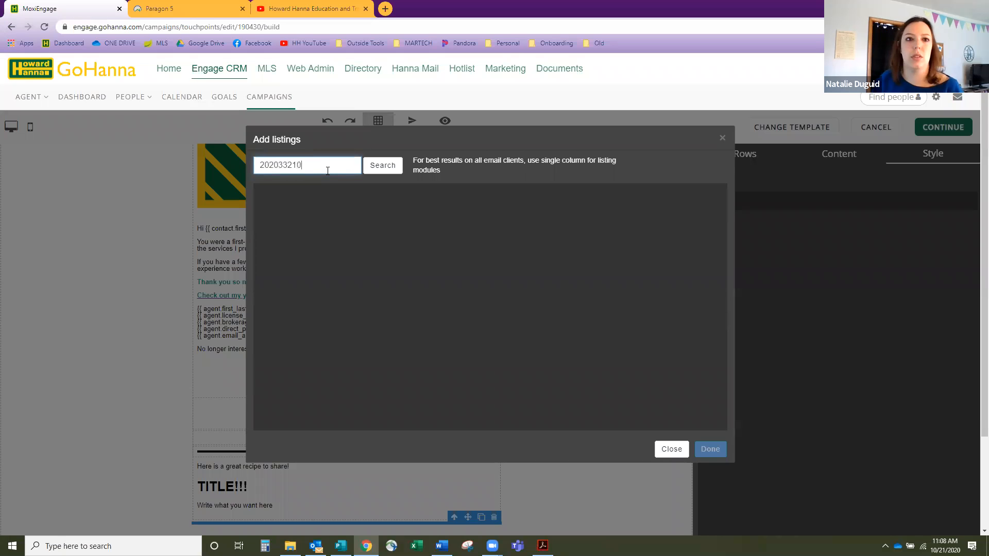
{"action": "left_click", "coordinate": [388, 167]}
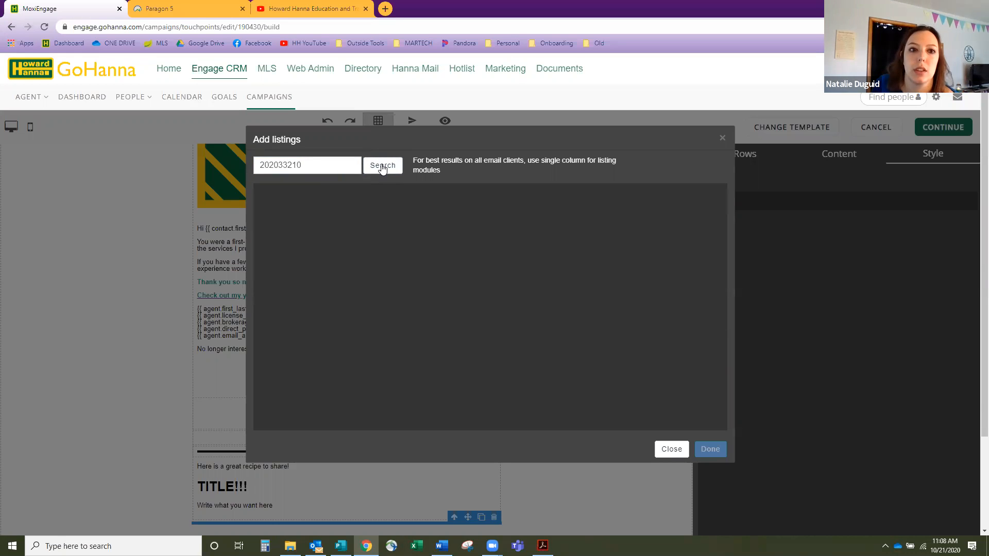
{"action": "left_click", "coordinate": [191, 16]}
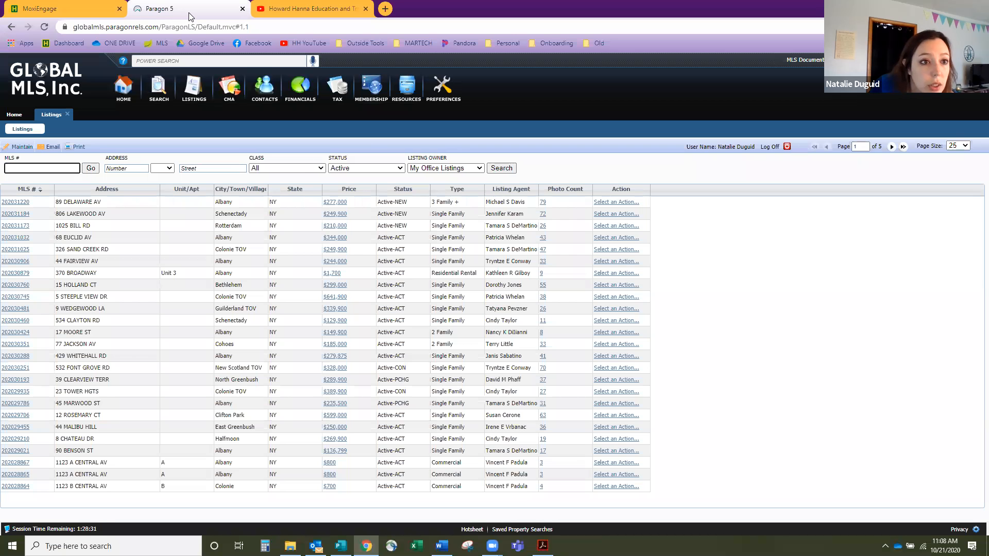
{"action": "left_click", "coordinate": [59, 14]}
{"action": "left_click_drag", "start_coordinate": [302, 165], "coordinate": [285, 166]}
{"action": "type", "text": "1220"}
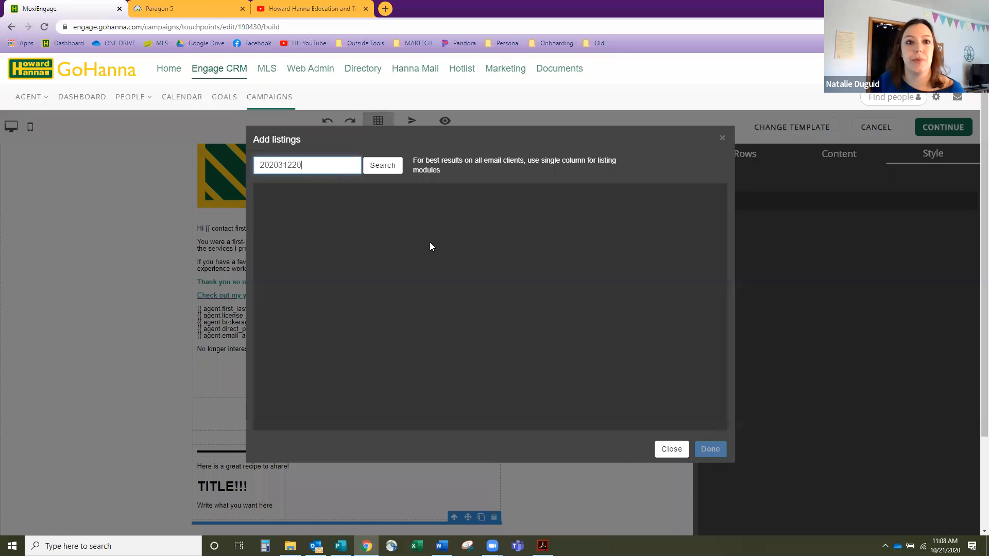
{"action": "key", "text": "Return"}
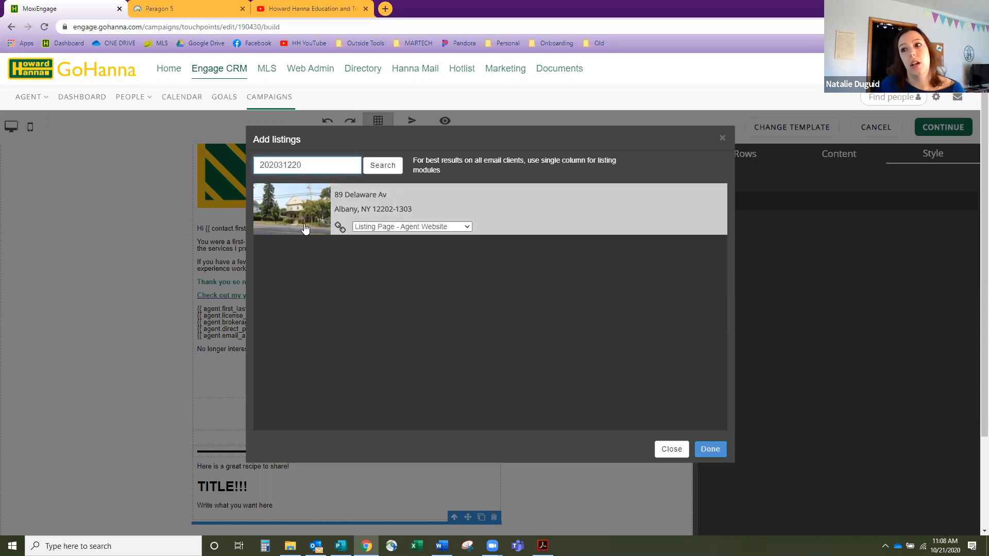
{"action": "left_click", "coordinate": [394, 227]}
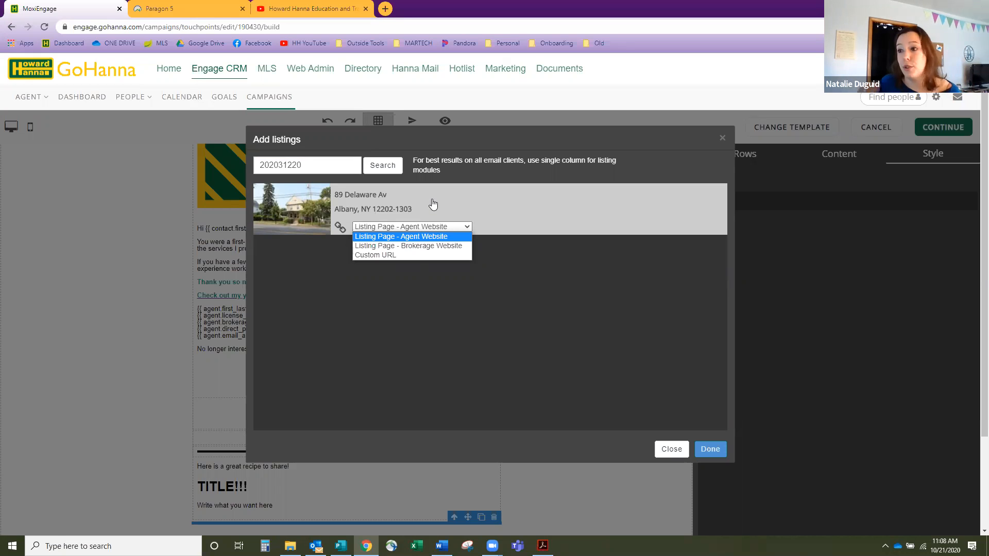
{"action": "left_click", "coordinate": [423, 230]}
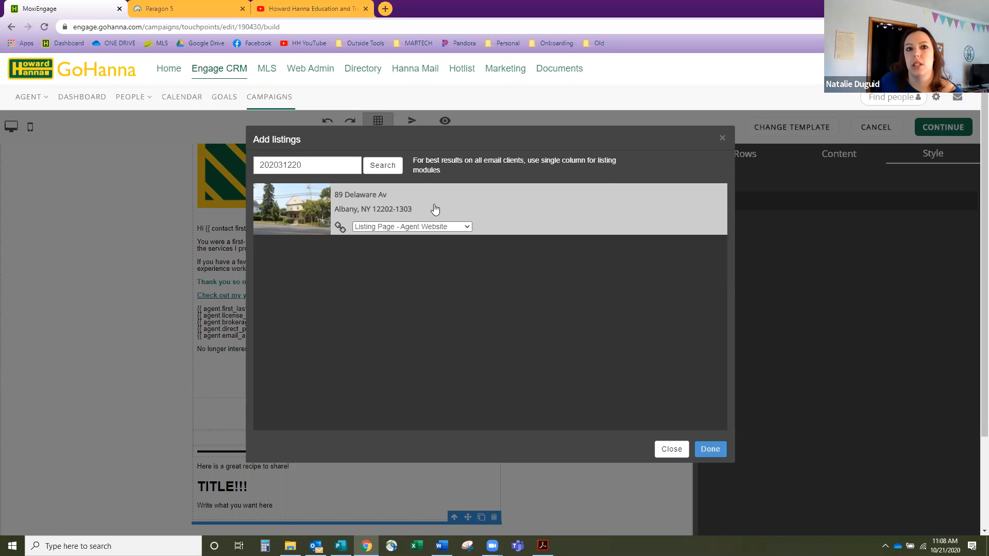
{"action": "left_click", "coordinate": [710, 449]}
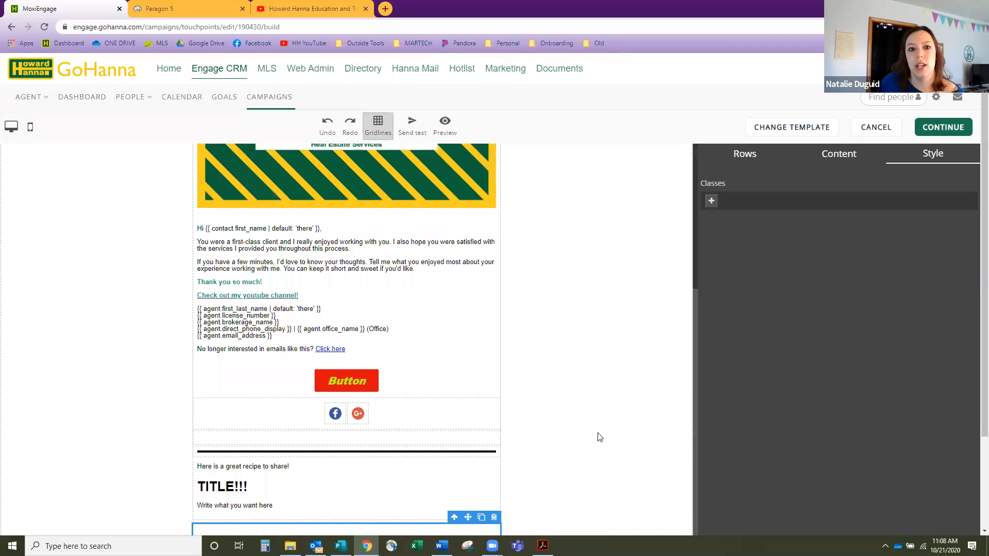
- Review the $277,000, 6 Br listing card, then drag another Listings tile onto the email
{"action": "scroll", "coordinate": [458, 426], "scroll_direction": "down", "scroll_amount": 5}
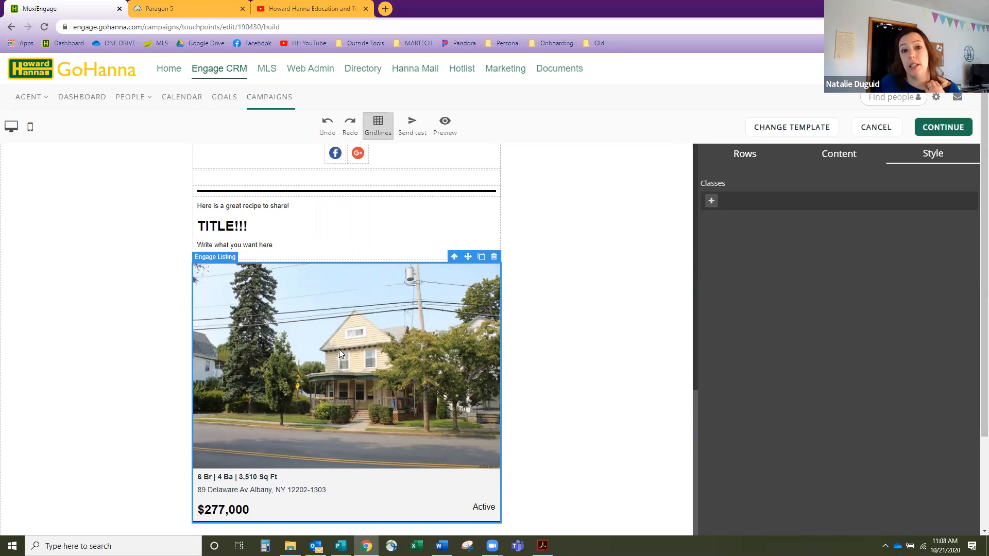
{"action": "scroll", "coordinate": [360, 359], "scroll_direction": "up", "scroll_amount": 3}
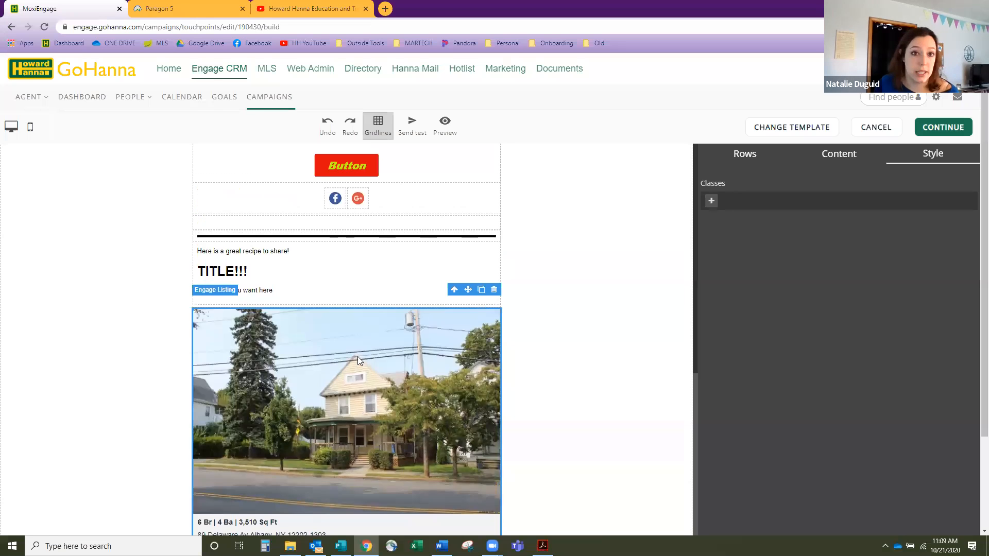
{"action": "left_click", "coordinate": [837, 163]}
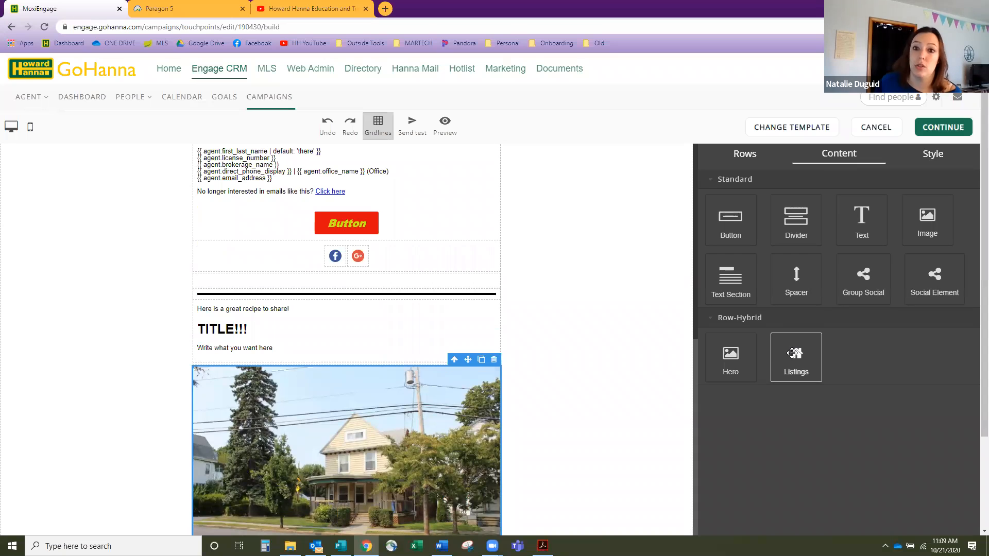
{"action": "left_click_drag", "start_coordinate": [794, 353], "coordinate": [335, 365]}
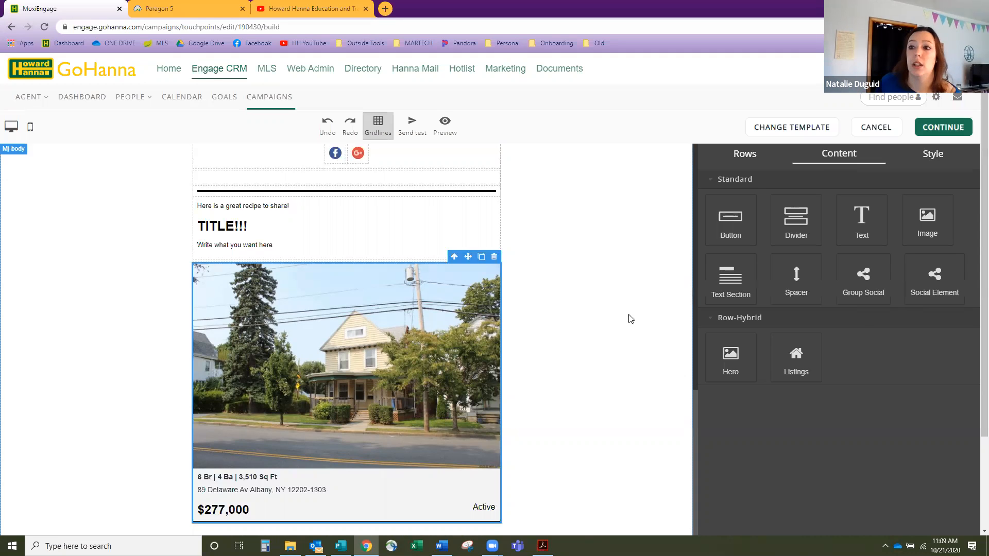
- Drop a GO TO SPACE Hero block below the listing and bring up its Background url setting
{"action": "scroll", "coordinate": [862, 323], "scroll_direction": "down", "scroll_amount": 1}
{"action": "scroll", "coordinate": [861, 323], "scroll_direction": "down", "scroll_amount": 1}
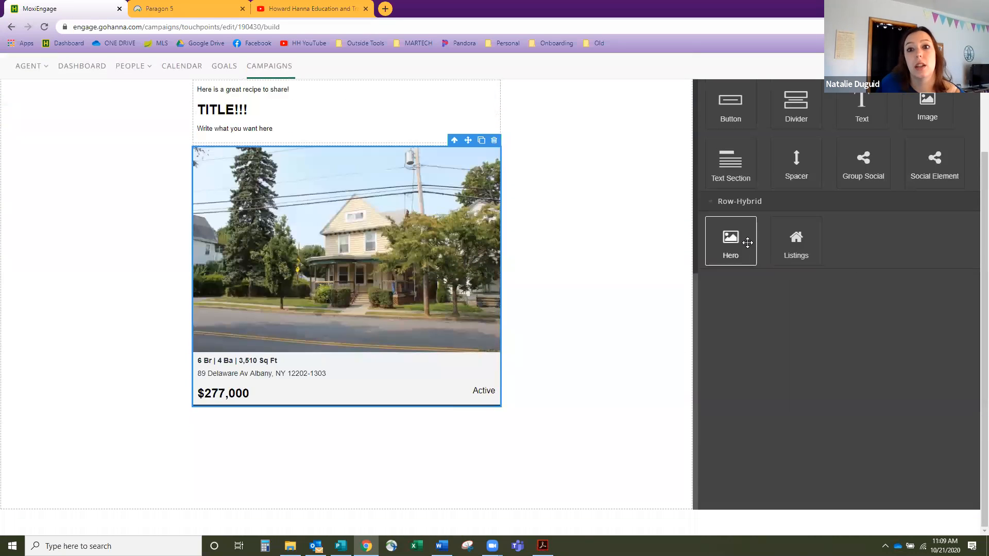
{"action": "left_click_drag", "start_coordinate": [741, 238], "coordinate": [464, 392]}
{"action": "scroll", "coordinate": [463, 394], "scroll_direction": "down", "scroll_amount": 1}
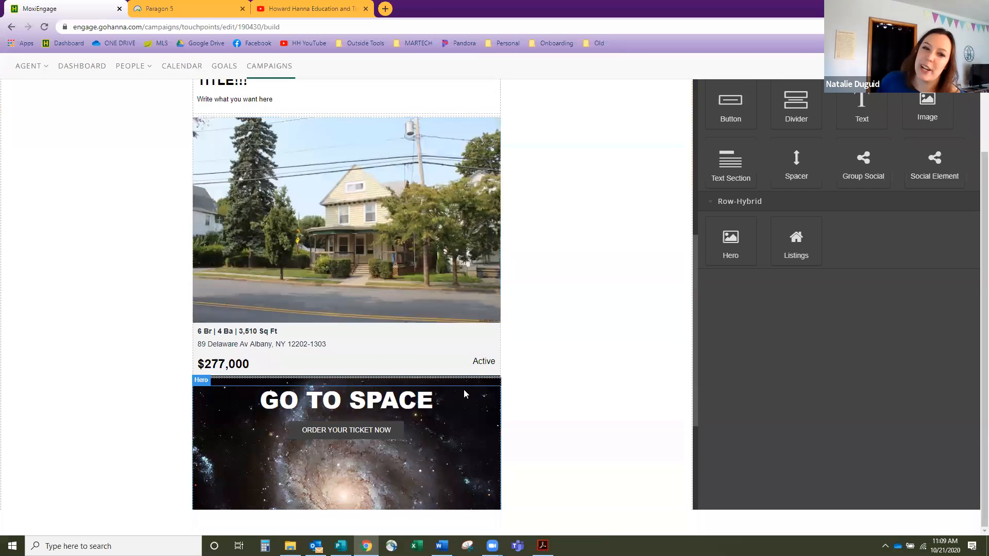
{"action": "scroll", "coordinate": [463, 390], "scroll_direction": "down", "scroll_amount": 3}
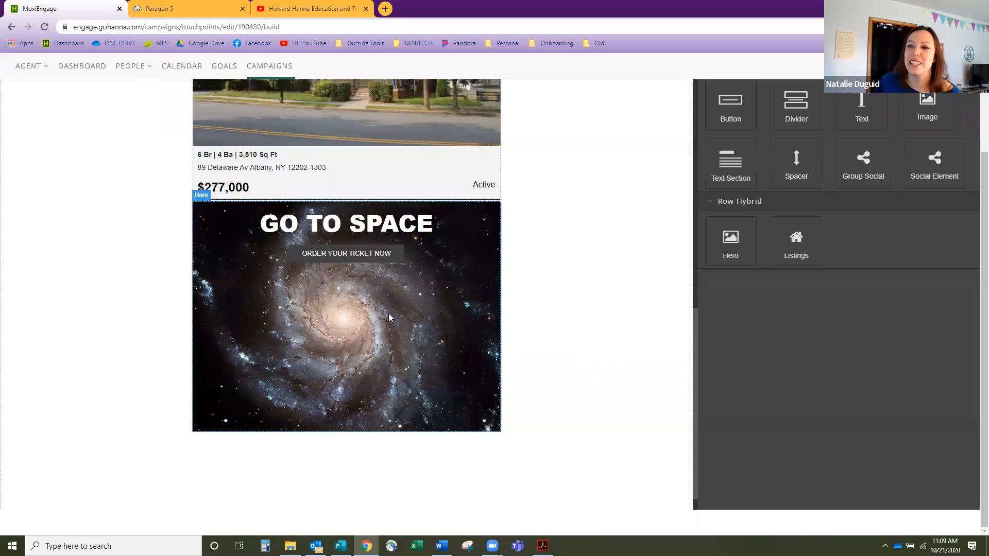
{"action": "left_click", "coordinate": [354, 303]}
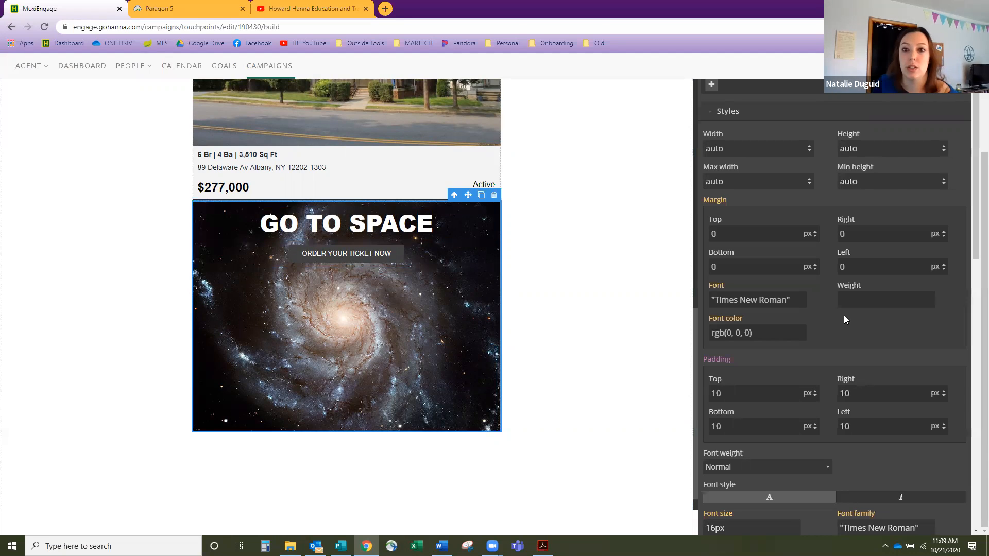
{"action": "scroll", "coordinate": [843, 319], "scroll_direction": "up", "scroll_amount": 3}
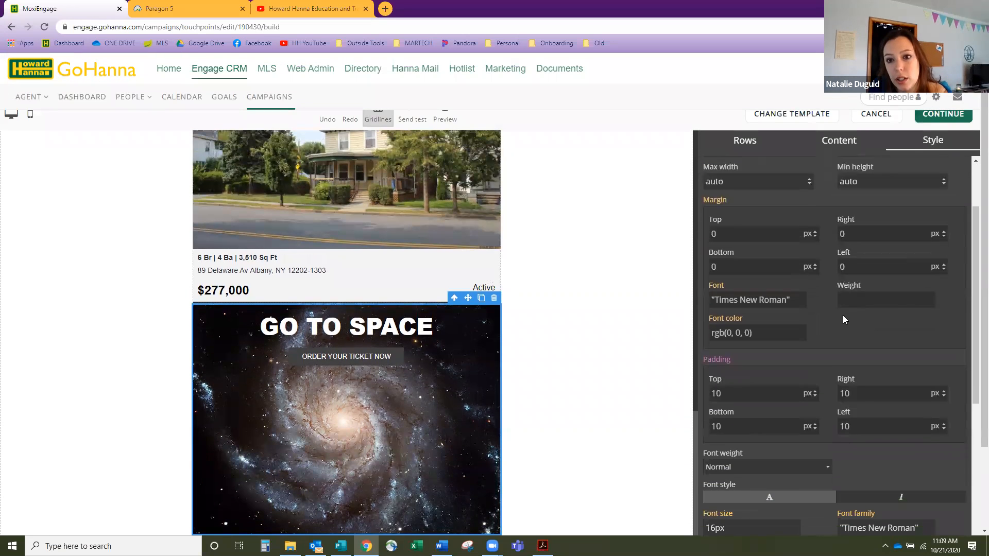
{"action": "scroll", "coordinate": [843, 315], "scroll_direction": "down", "scroll_amount": 1}
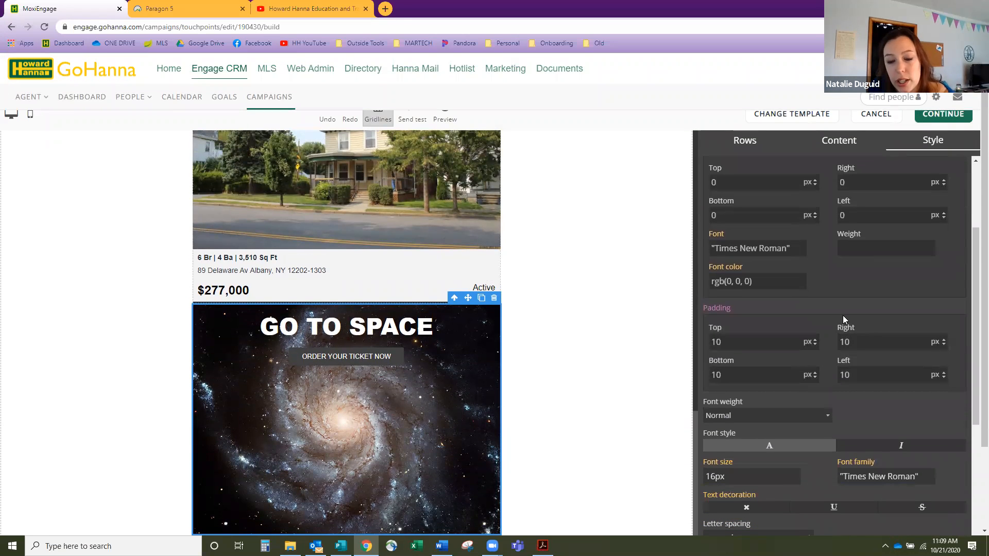
{"action": "scroll", "coordinate": [842, 315], "scroll_direction": "down", "scroll_amount": 4}
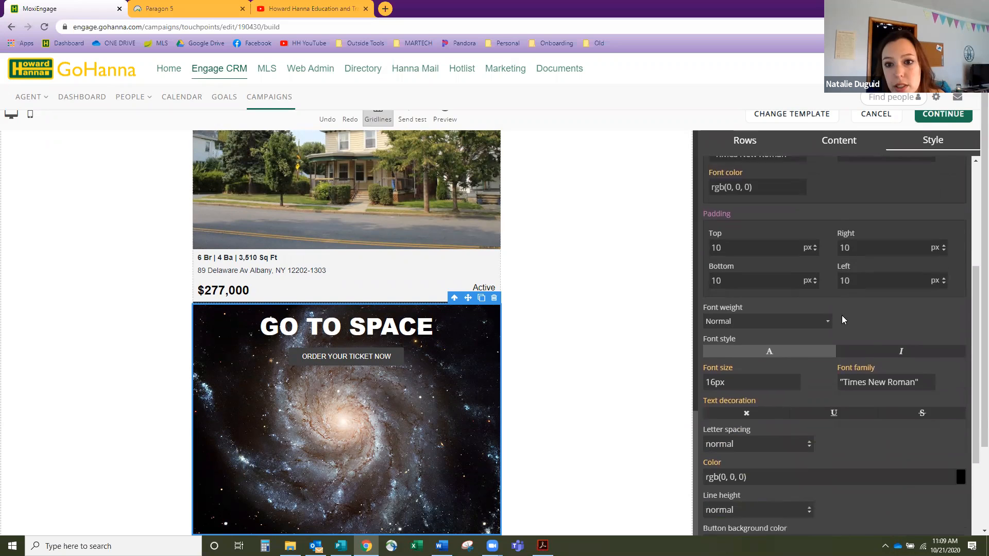
{"action": "scroll", "coordinate": [842, 315], "scroll_direction": "down", "scroll_amount": 3}
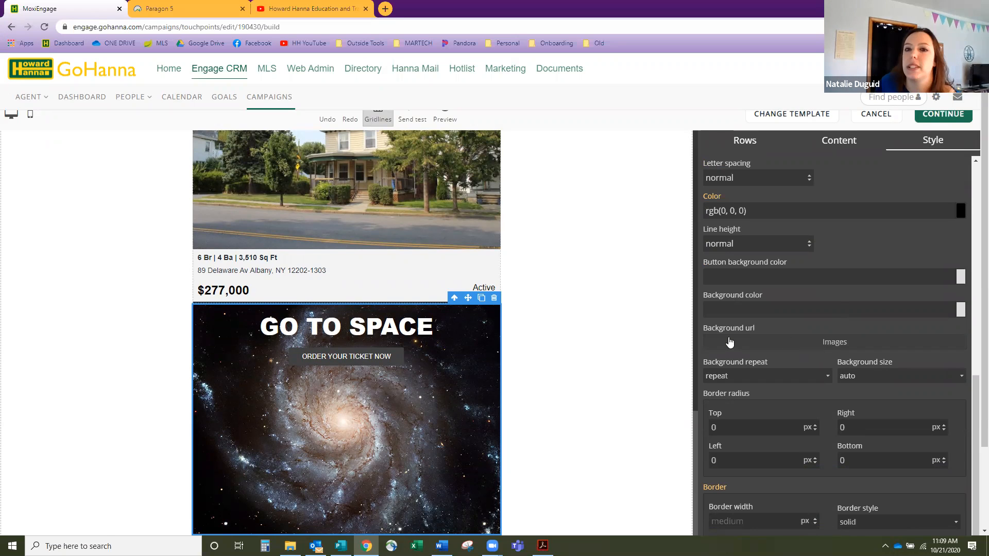
- Set the hero background to the Video Cover Photo image and select its ORDER YOUR TICKET NOW button
{"action": "left_click", "coordinate": [801, 343]}
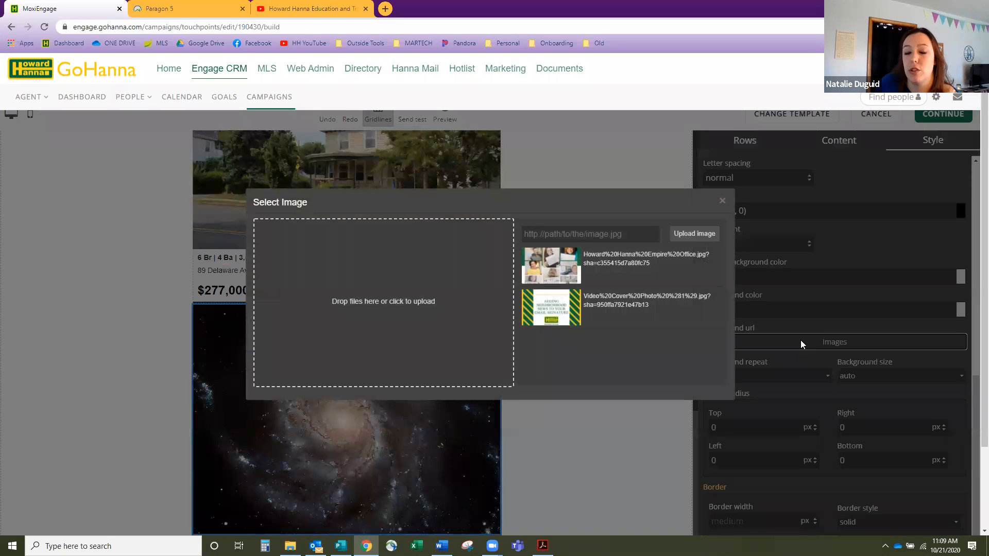
{"action": "mouse_move", "coordinate": [622, 315]}
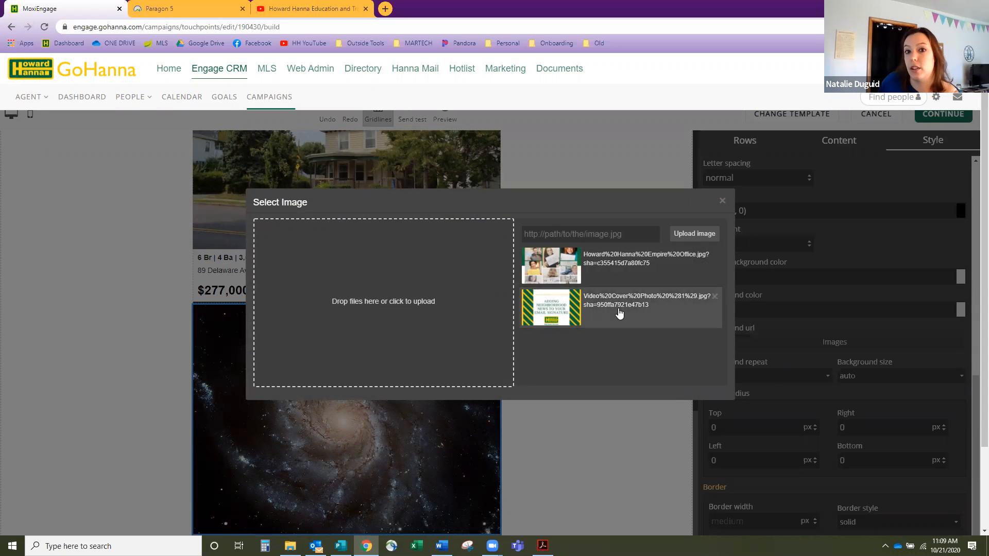
{"action": "left_click", "coordinate": [566, 312]}
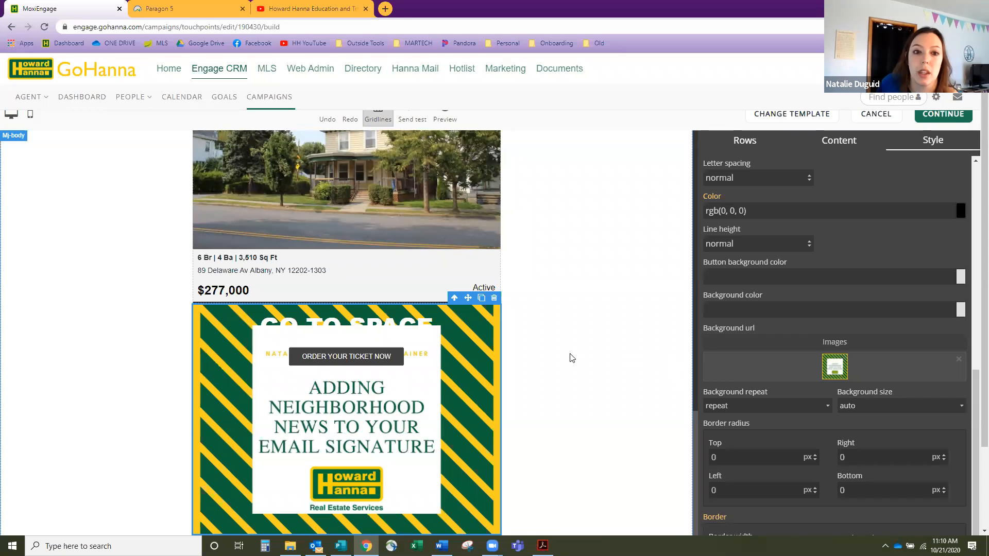
{"action": "scroll", "coordinate": [515, 350], "scroll_direction": "down", "scroll_amount": 1}
{"action": "left_click", "coordinate": [346, 334]}
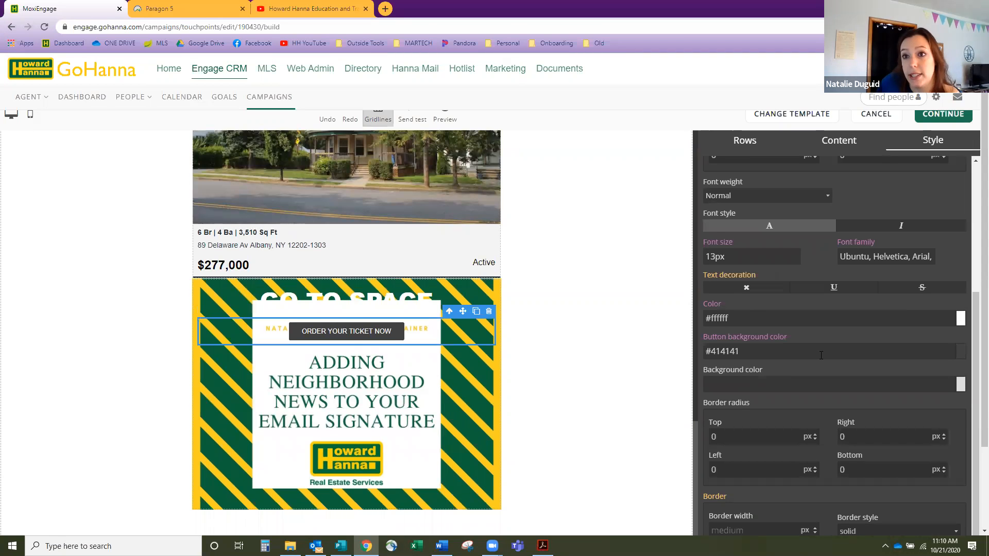
{"action": "scroll", "coordinate": [820, 355], "scroll_direction": "up", "scroll_amount": 2}
{"action": "scroll", "coordinate": [820, 355], "scroll_direction": "down", "scroll_amount": 6}
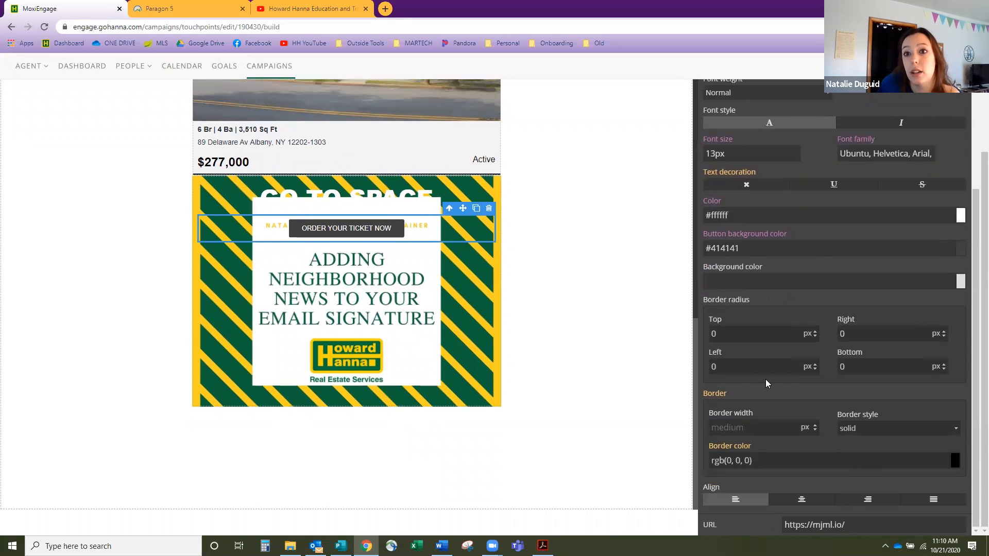
{"action": "scroll", "coordinate": [765, 379], "scroll_direction": "up", "scroll_amount": 3}
- Relabel the hero button 'CHECK THIS OUT'
{"action": "left_click_drag", "start_coordinate": [388, 228], "coordinate": [302, 228]}
{"action": "key", "text": "BackSpace"}
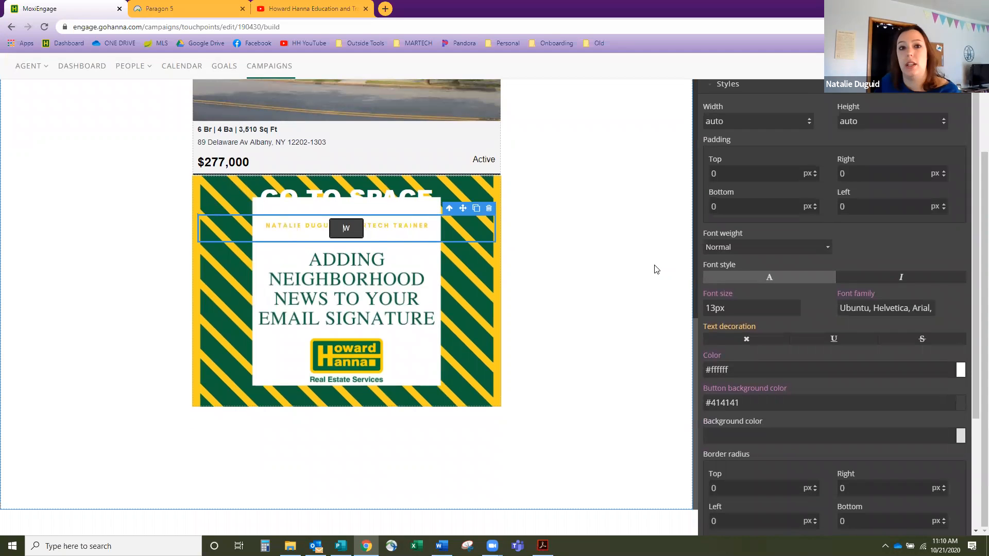
{"action": "key", "text": "BackSpace"}
{"action": "type", "text": "CHECK THIS OUT"}
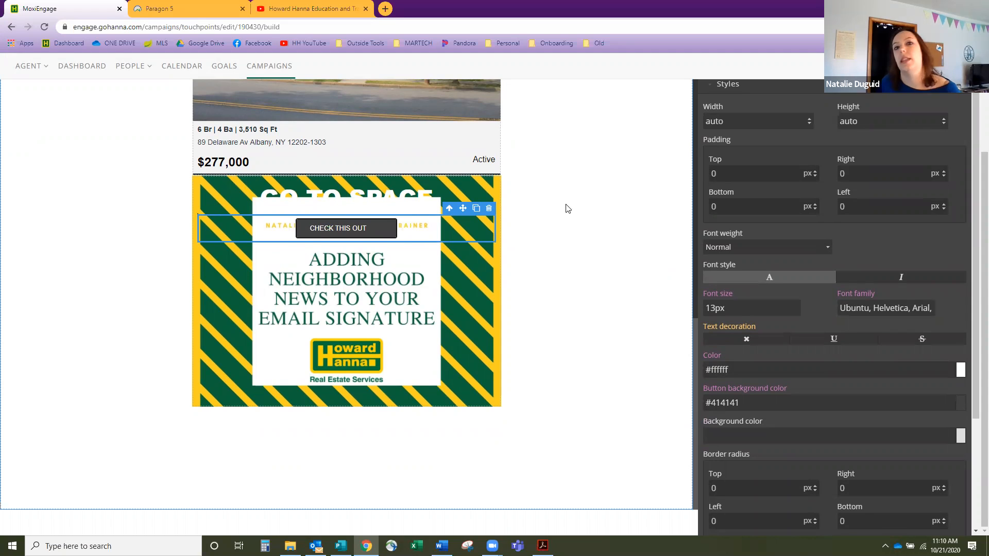
- Replace the GO TO SPACE heading text with 'TITLE'
{"action": "double_click", "coordinate": [415, 189]}
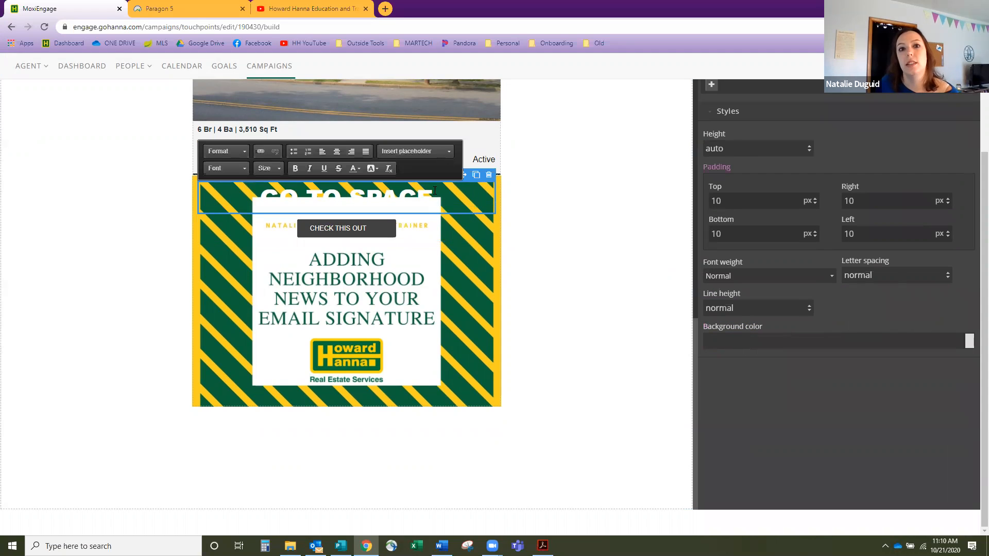
{"action": "left_click_drag", "start_coordinate": [434, 191], "coordinate": [260, 192]}
{"action": "key", "text": "BackSpace"}
{"action": "type", "text": "T"}
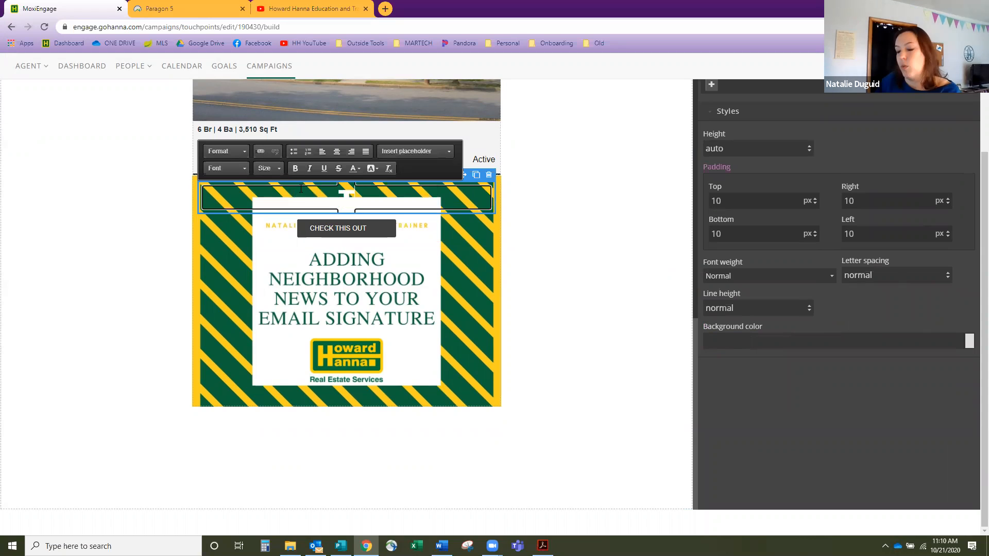
{"action": "type", "text": "ITLE"}
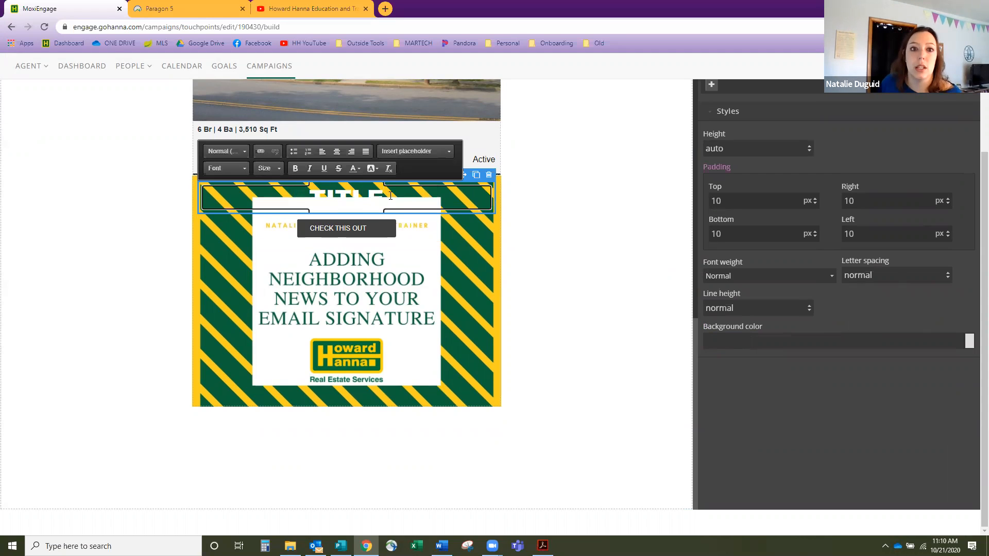
- Give the TITLE heading a red background and orange lettering
{"action": "left_click_drag", "start_coordinate": [388, 200], "coordinate": [287, 191]}
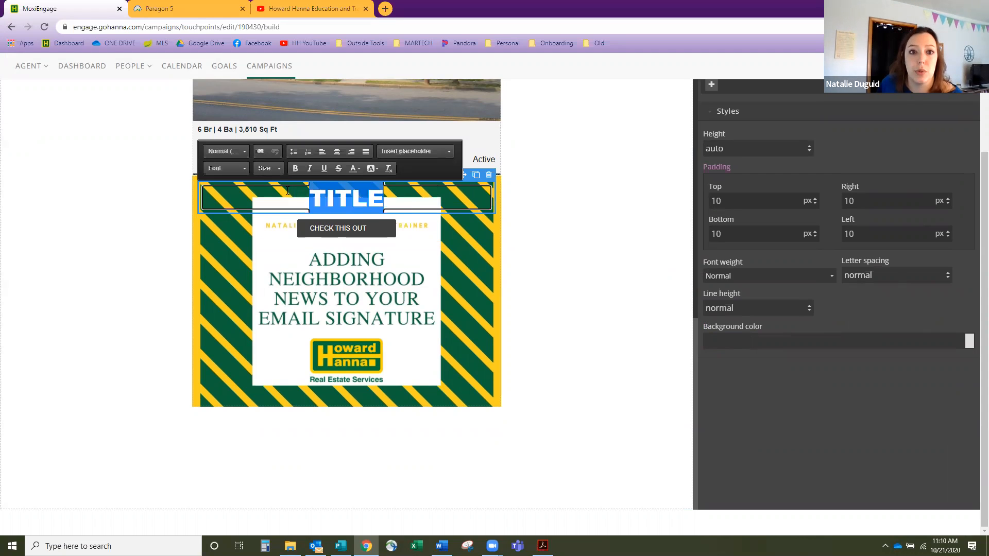
{"action": "left_click", "coordinate": [375, 170]}
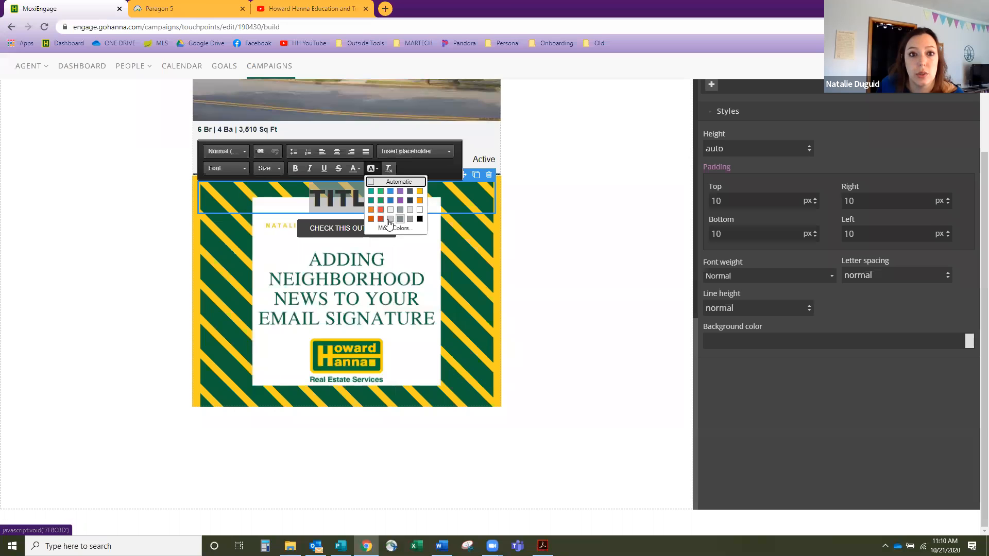
{"action": "left_click", "coordinate": [381, 219]}
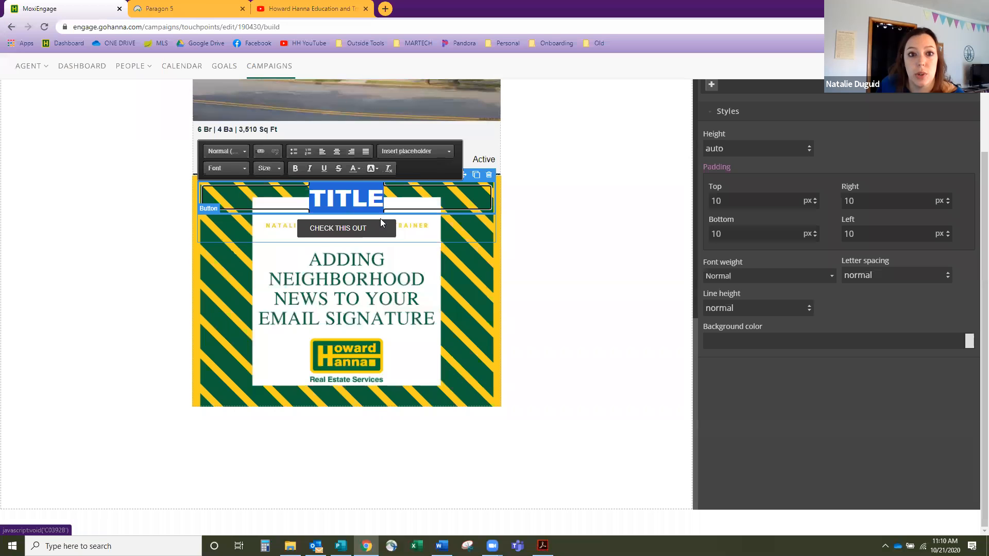
{"action": "left_click", "coordinate": [478, 264]}
{"action": "left_click", "coordinate": [369, 195]}
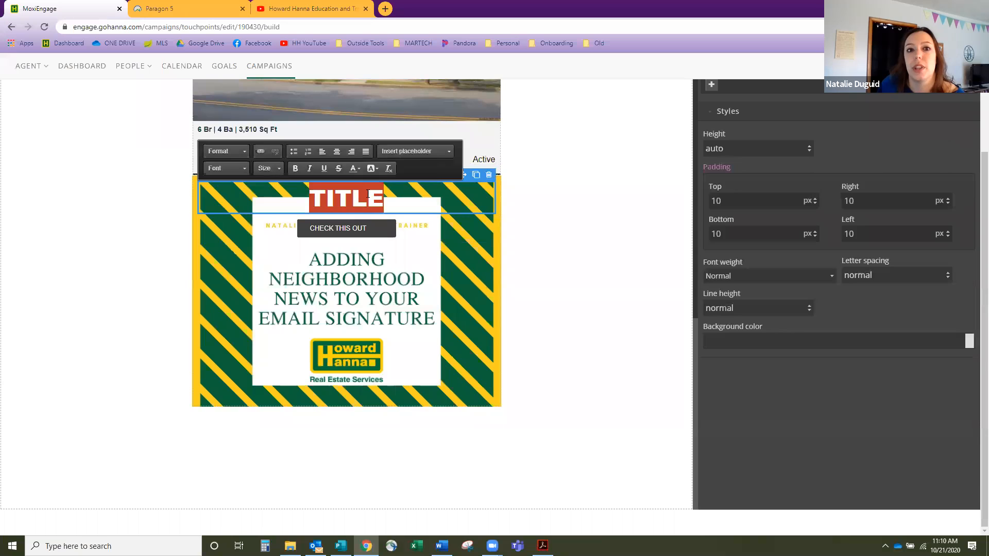
{"action": "left_click_drag", "start_coordinate": [386, 189], "coordinate": [298, 201]}
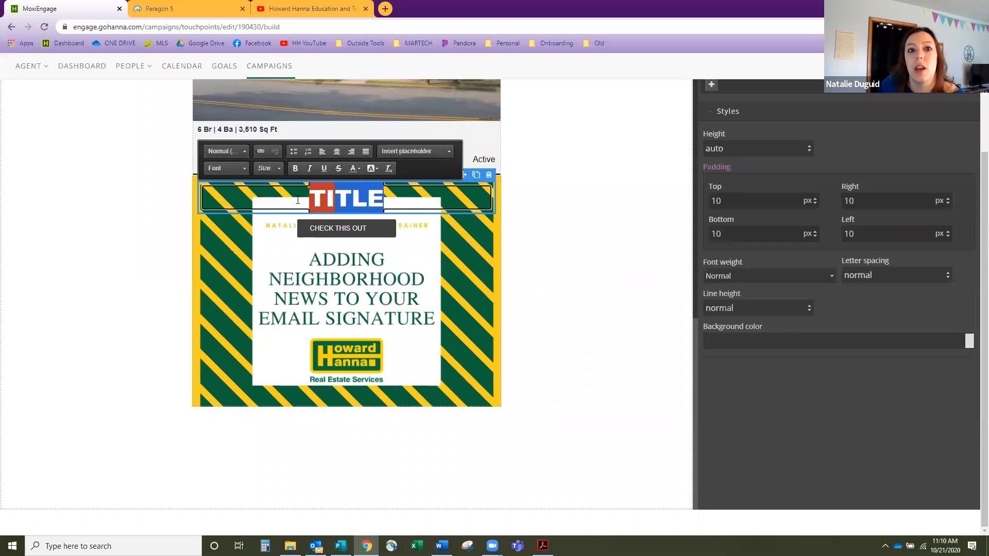
{"action": "left_click", "coordinate": [359, 169]}
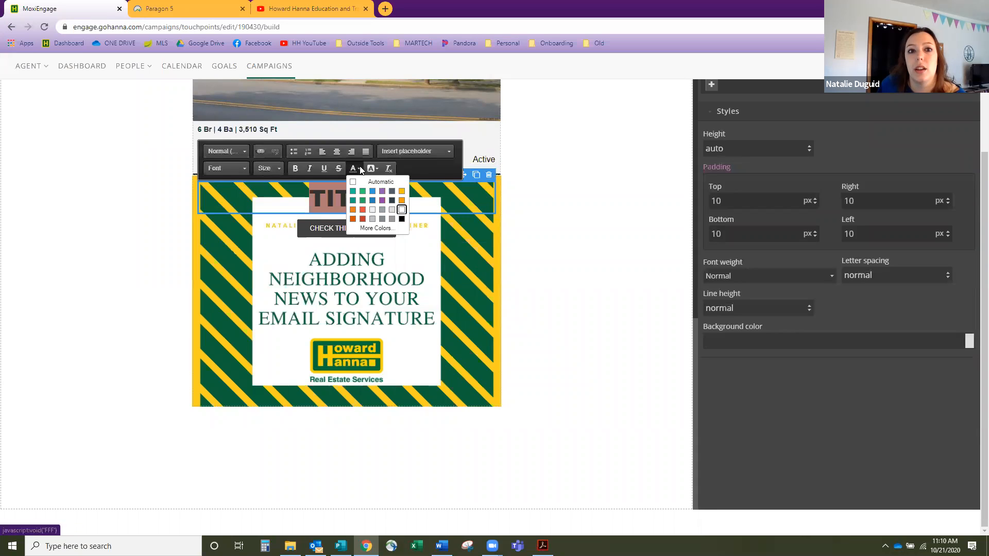
{"action": "left_click", "coordinate": [355, 214]}
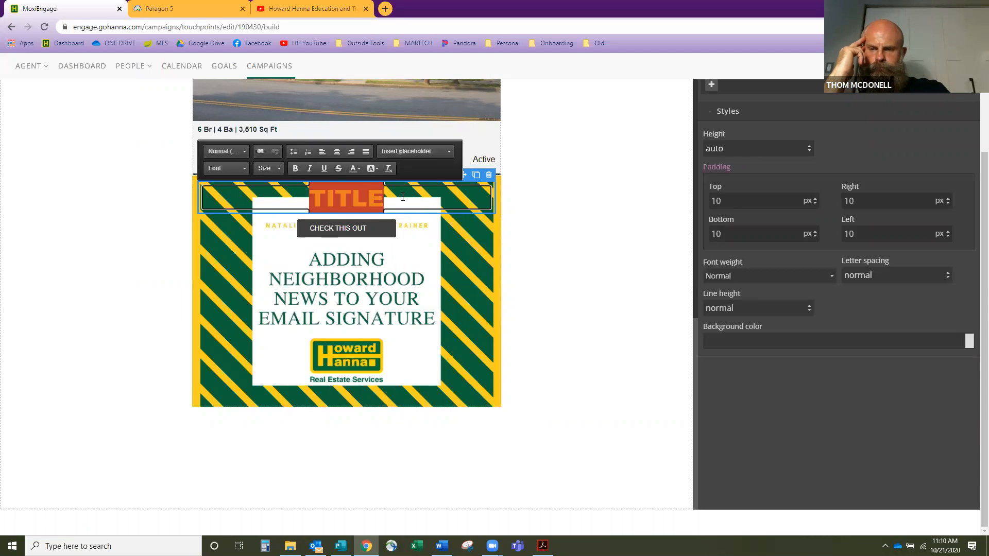
{"action": "left_click", "coordinate": [572, 236]}
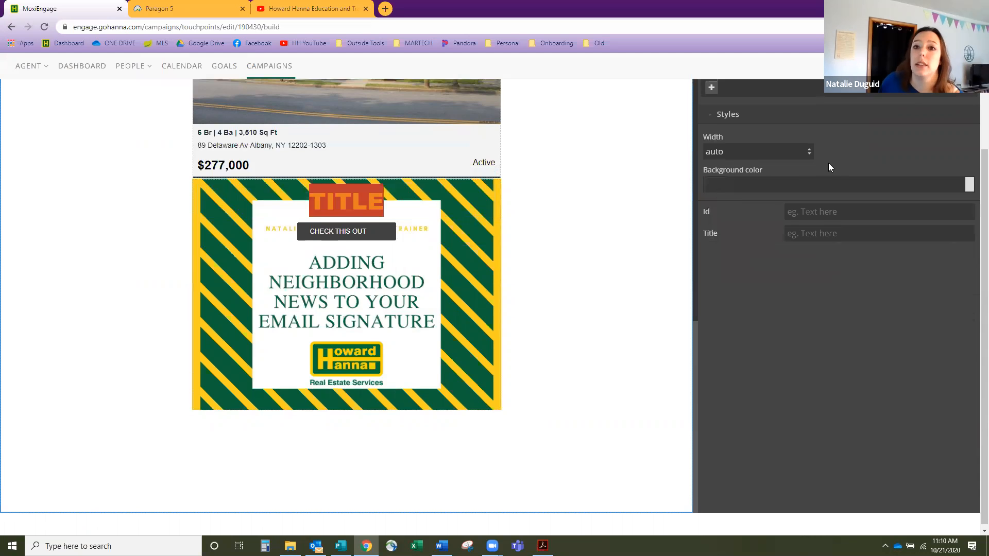
- Delete the TITLE heading, then select the CHECK THIS OUT button and view its style settings
{"action": "scroll", "coordinate": [829, 167], "scroll_direction": "up", "scroll_amount": 3}
{"action": "left_click", "coordinate": [834, 159]}
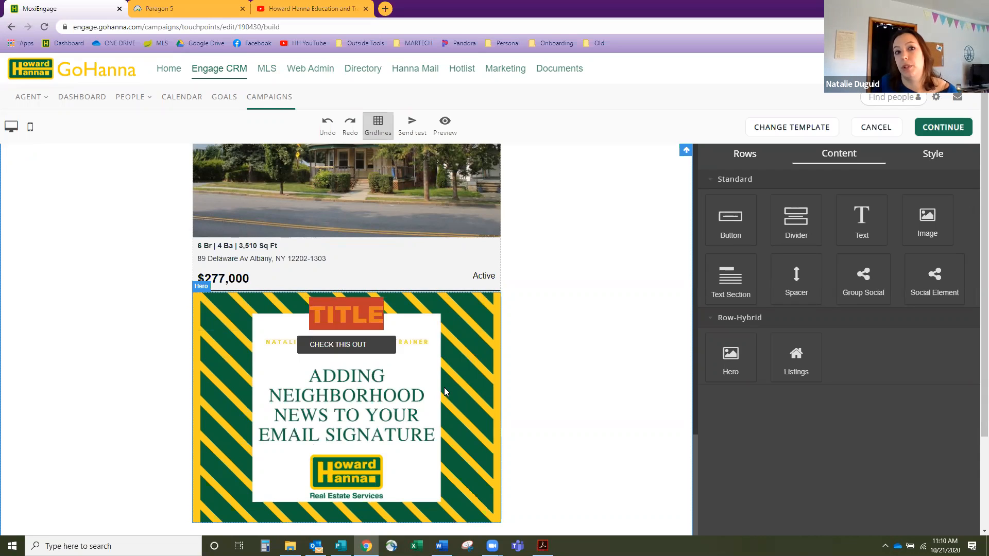
{"action": "left_click", "coordinate": [375, 314]}
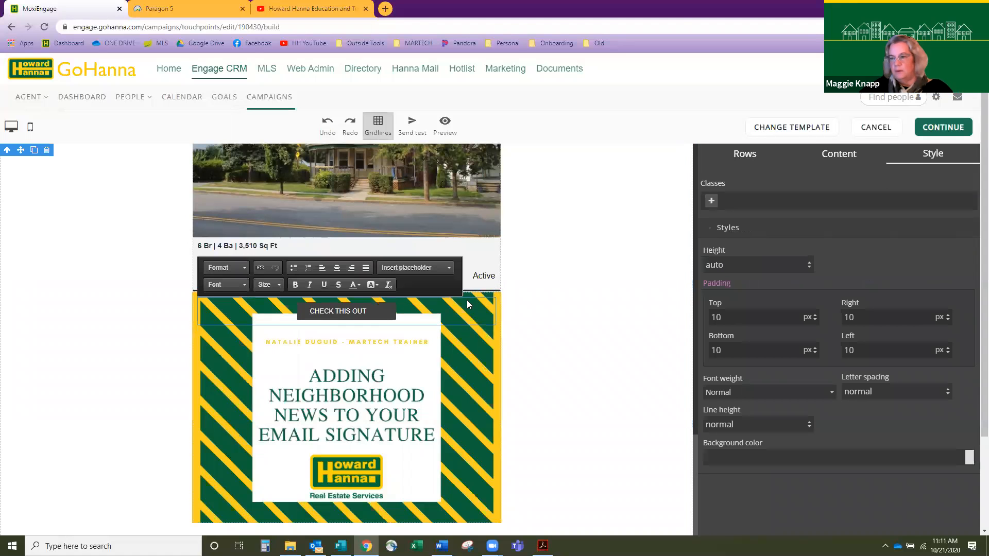
{"action": "left_click", "coordinate": [488, 373]}
{"action": "left_click", "coordinate": [338, 319]}
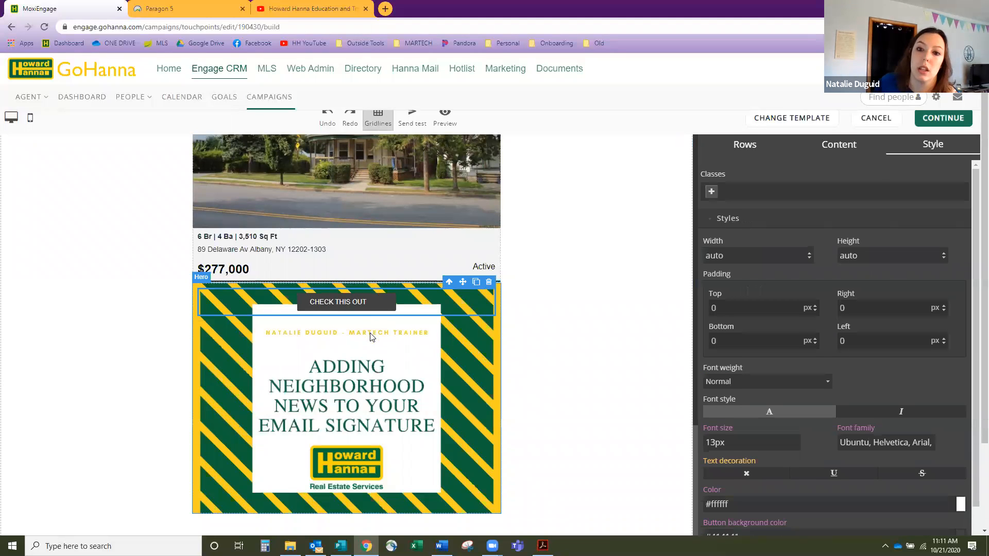
{"action": "scroll", "coordinate": [370, 336], "scroll_direction": "down", "scroll_amount": 2}
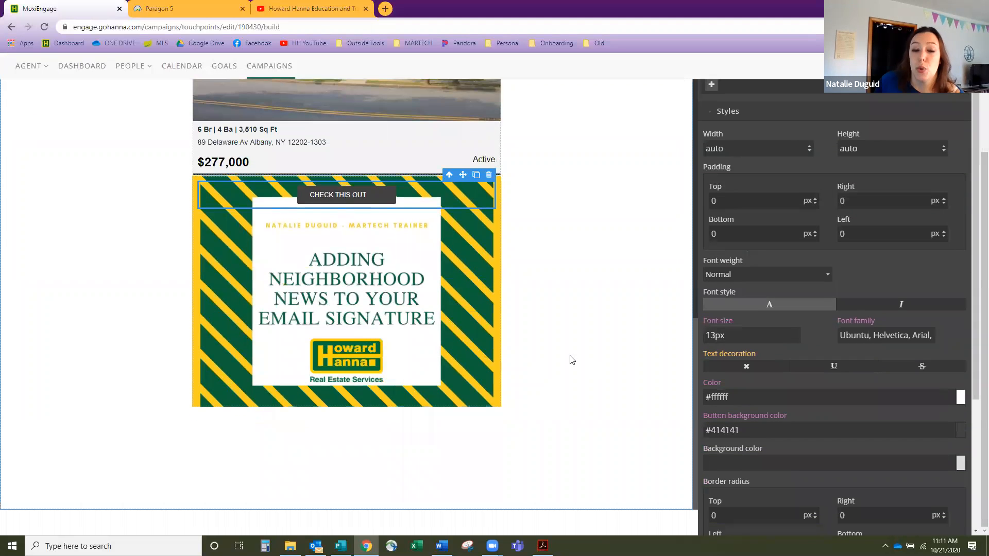
{"action": "scroll", "coordinate": [392, 306], "scroll_direction": "up", "scroll_amount": 5}
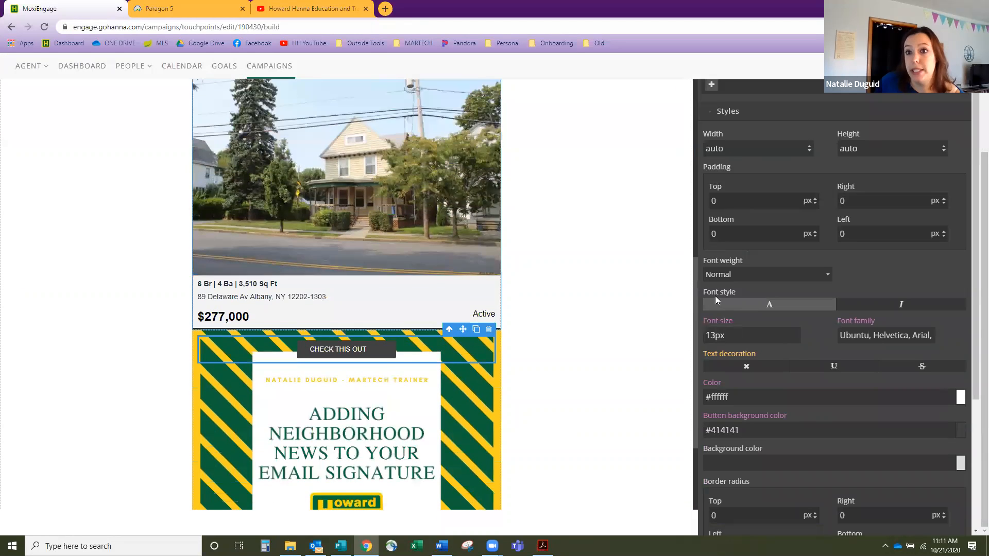
{"action": "left_click", "coordinate": [839, 154]}
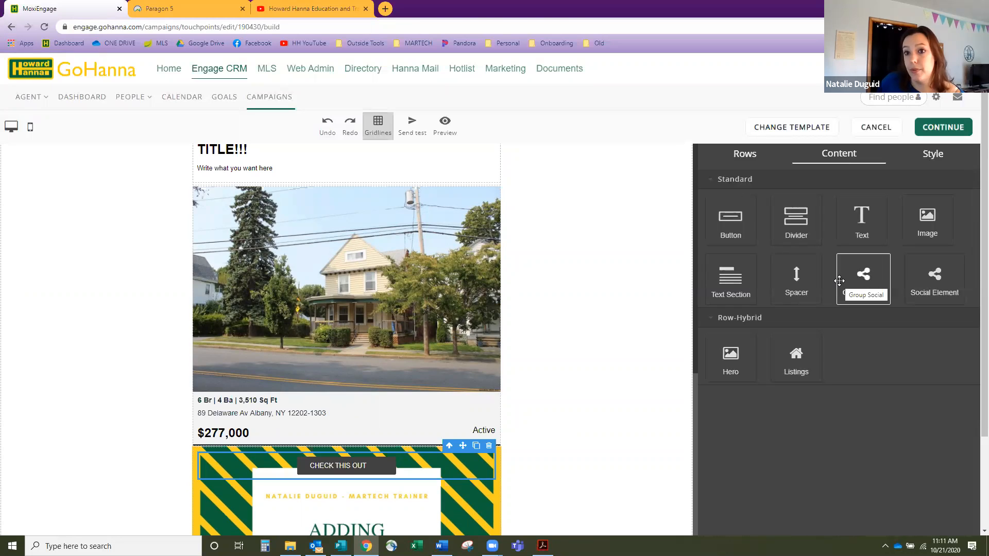
{"action": "left_click", "coordinate": [943, 162]}
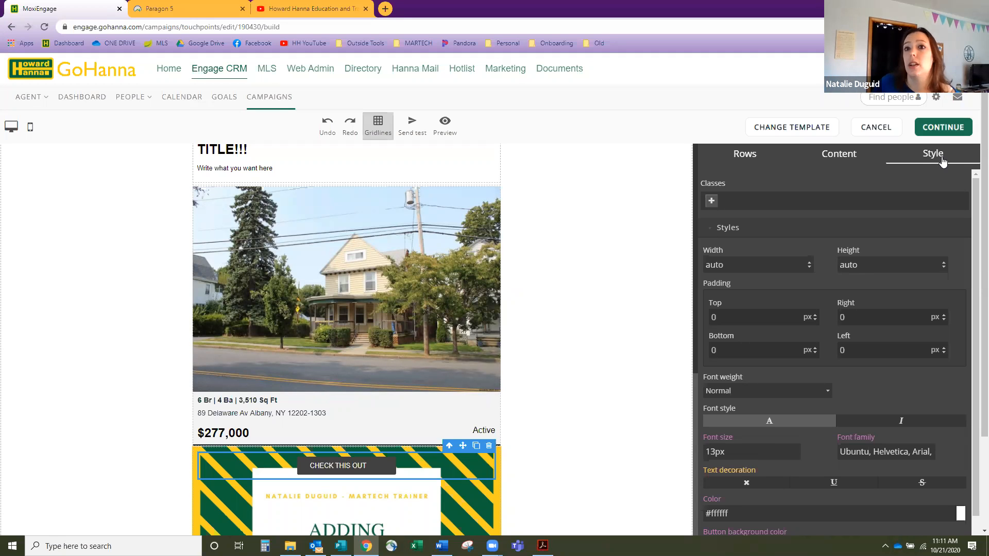
- Insert a 3-column row below the listing with Buttons in columns 1 and 3 and Group Social in column 2
{"action": "left_click", "coordinate": [761, 157]}
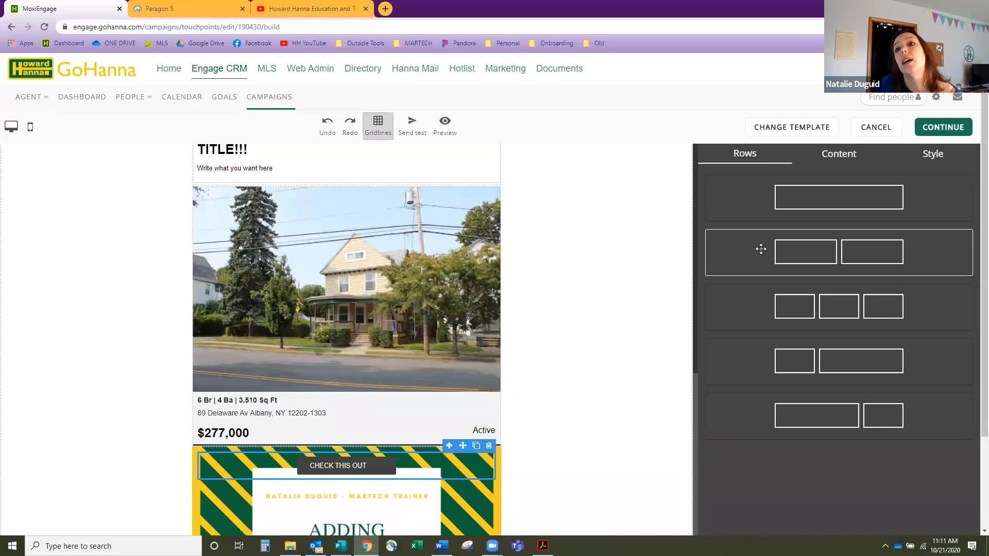
{"action": "scroll", "coordinate": [761, 249], "scroll_direction": "down", "scroll_amount": 1}
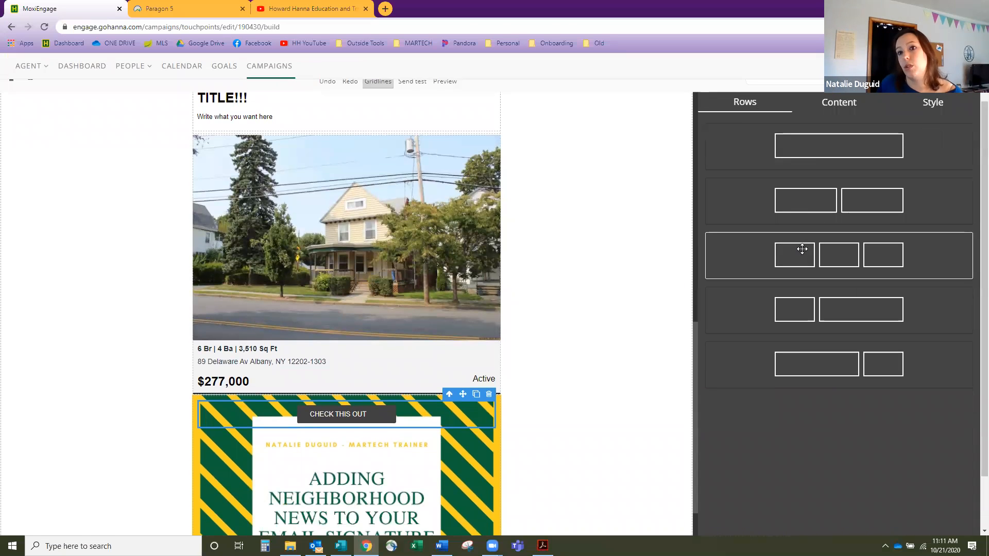
{"action": "left_click_drag", "start_coordinate": [838, 250], "coordinate": [397, 382]}
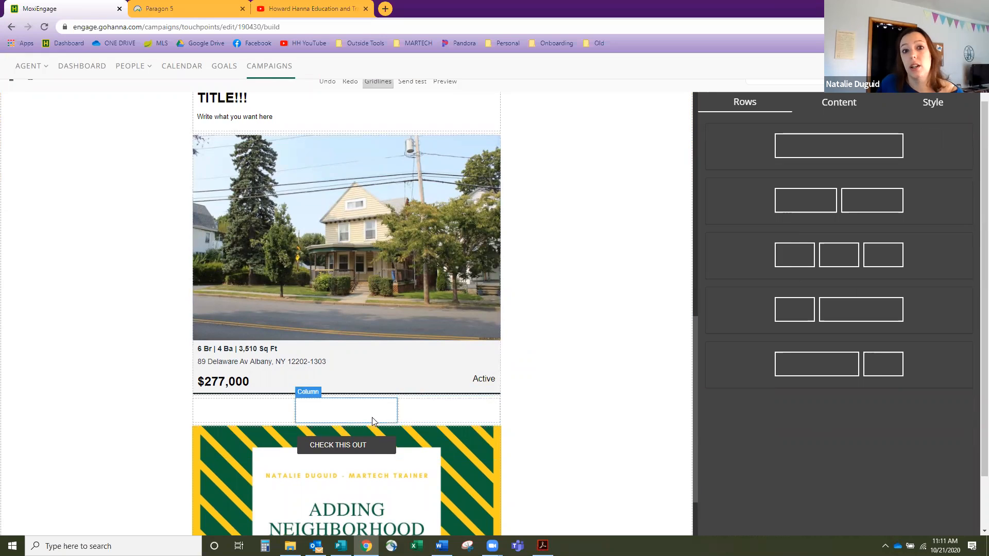
{"action": "left_click", "coordinate": [848, 110]}
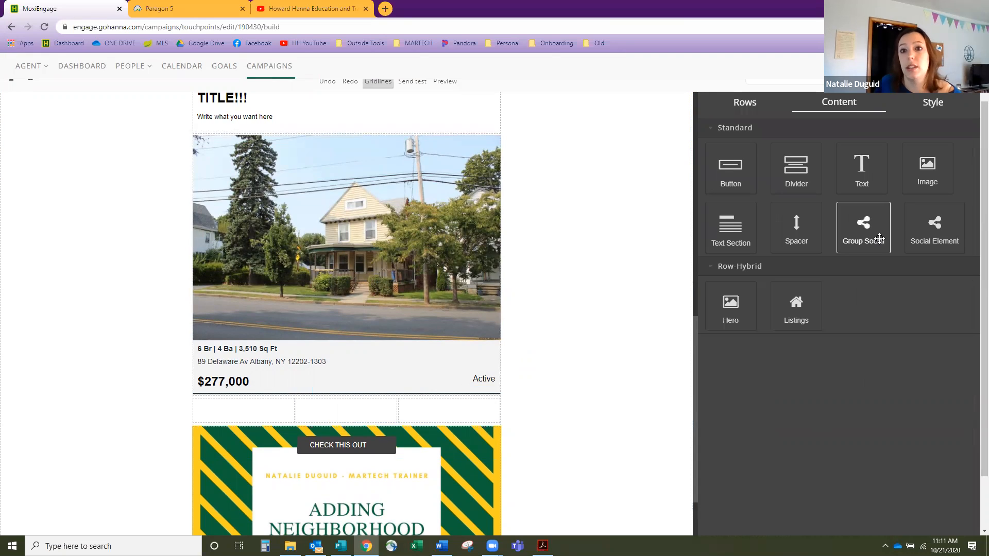
{"action": "left_click_drag", "start_coordinate": [731, 168], "coordinate": [283, 420]}
{"action": "left_click_drag", "start_coordinate": [730, 168], "coordinate": [474, 419]}
{"action": "left_click_drag", "start_coordinate": [863, 226], "coordinate": [384, 420]}
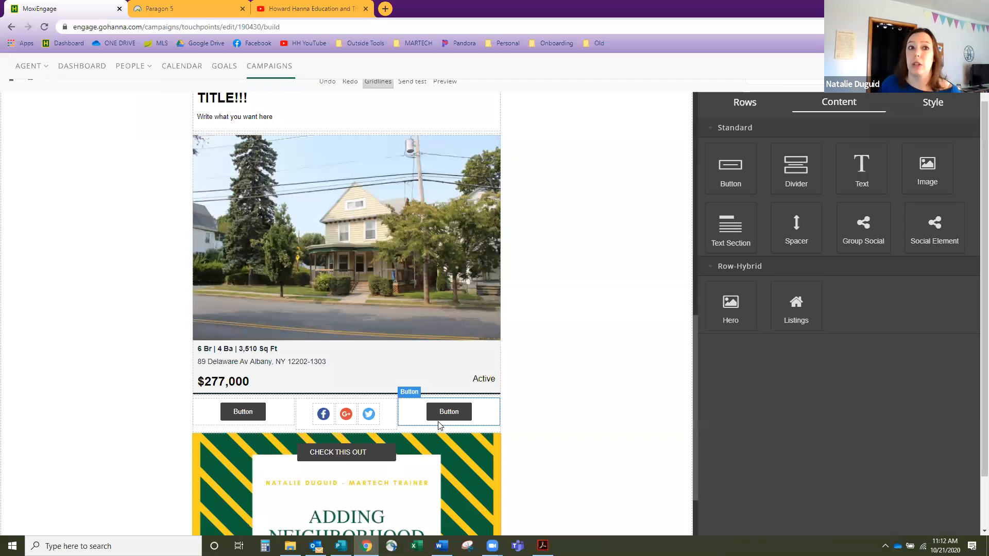
- Check the Testimonial Request email in mobile view, then save it and exit the builder
{"action": "scroll", "coordinate": [304, 354], "scroll_direction": "up", "scroll_amount": 6}
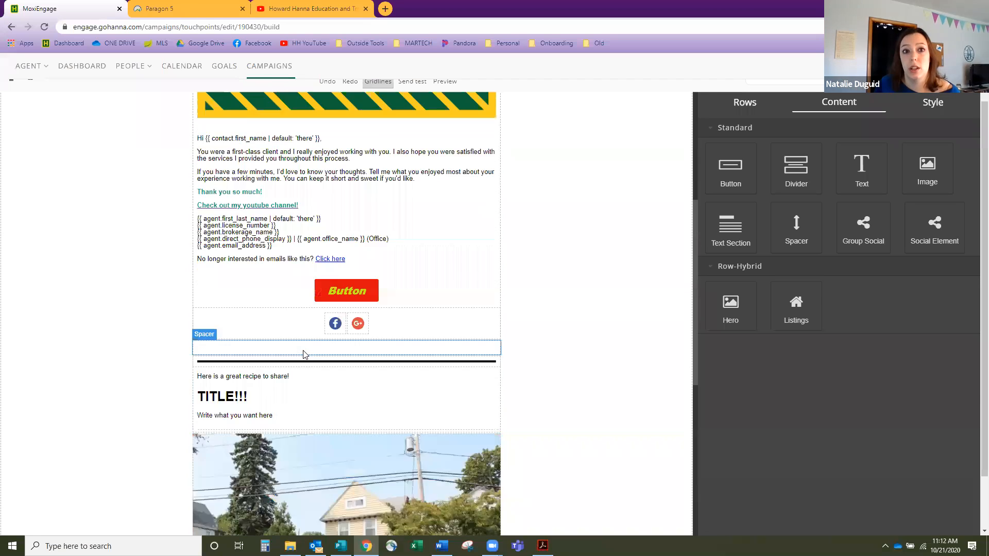
{"action": "scroll", "coordinate": [304, 354], "scroll_direction": "up", "scroll_amount": 5}
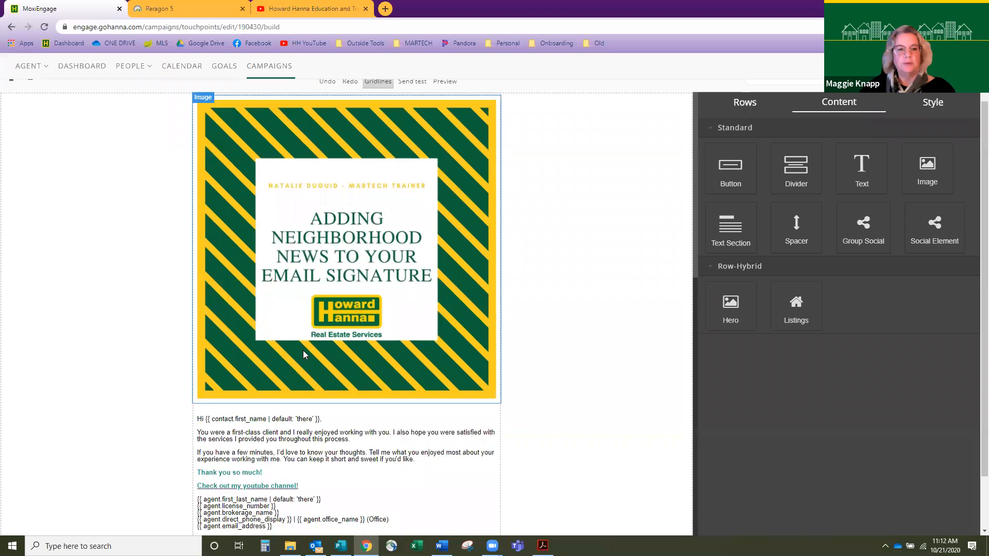
{"action": "scroll", "coordinate": [303, 351], "scroll_direction": "up", "scroll_amount": 1}
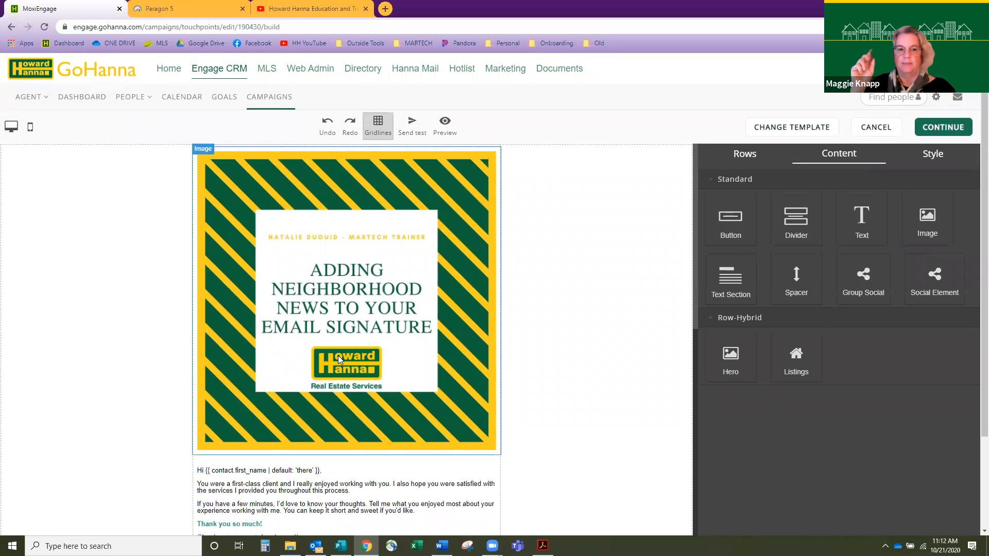
{"action": "left_click", "coordinate": [31, 132]}
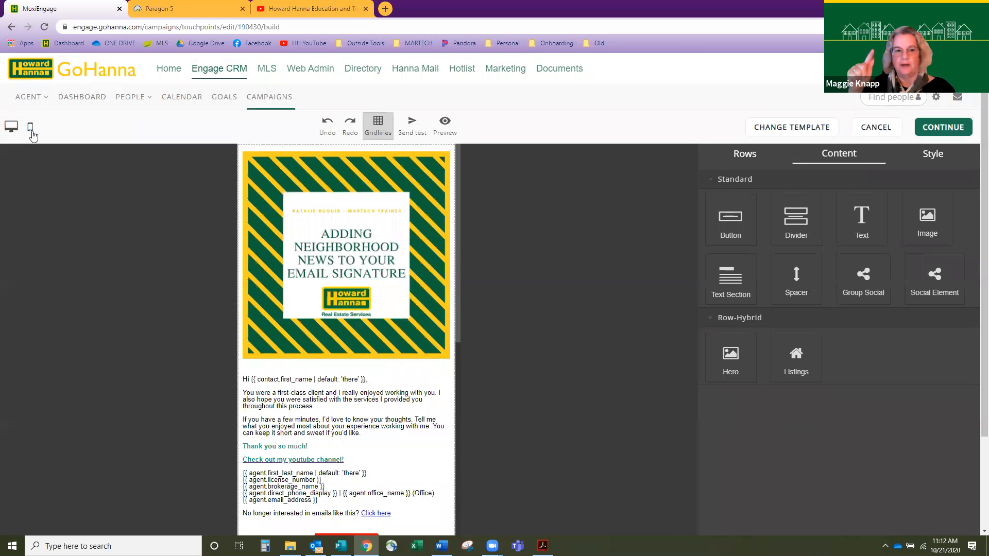
{"action": "scroll", "coordinate": [372, 330], "scroll_direction": "down", "scroll_amount": 3}
{"action": "scroll", "coordinate": [372, 329], "scroll_direction": "down", "scroll_amount": 8}
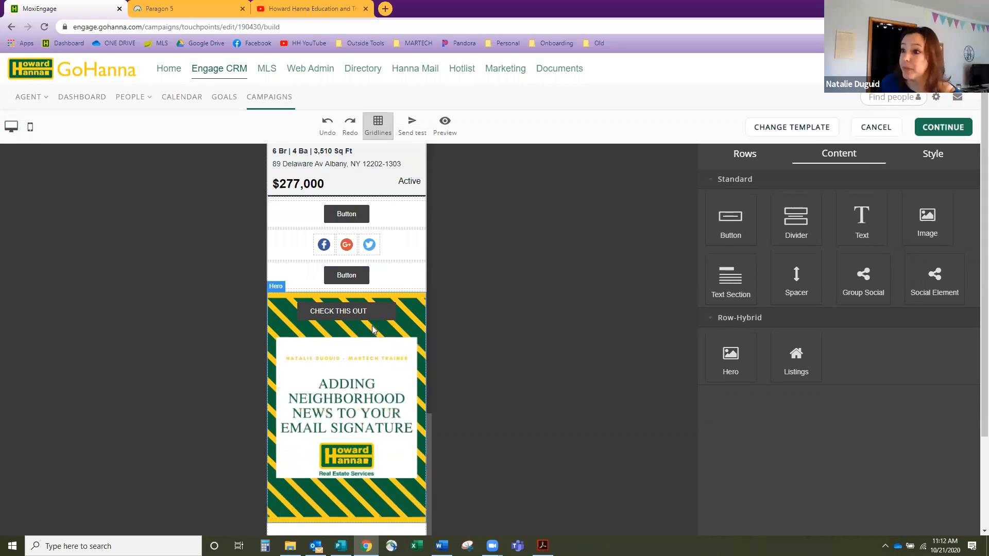
{"action": "scroll", "coordinate": [374, 330], "scroll_direction": "down", "scroll_amount": 2}
{"action": "scroll", "coordinate": [374, 329], "scroll_direction": "up", "scroll_amount": 2}
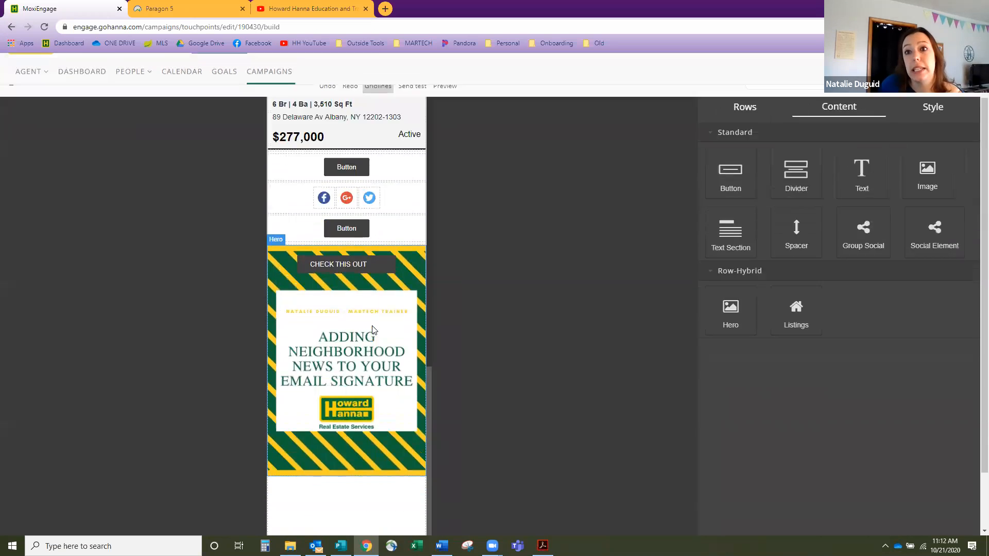
{"action": "left_click", "coordinate": [942, 129]}
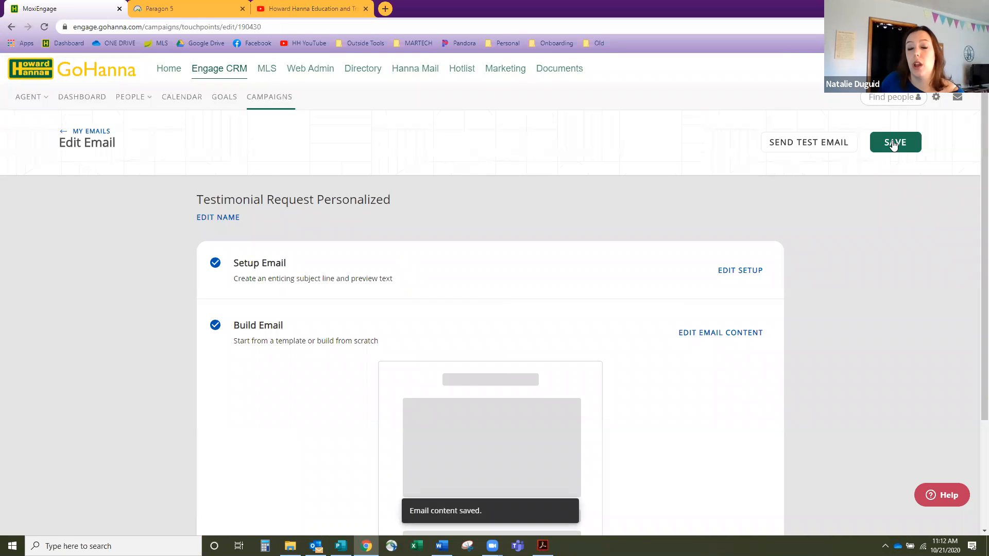
- Save the email, send a test of Testimonial Request Personalized, then go back to Campaigns
{"action": "left_click", "coordinate": [894, 143]}
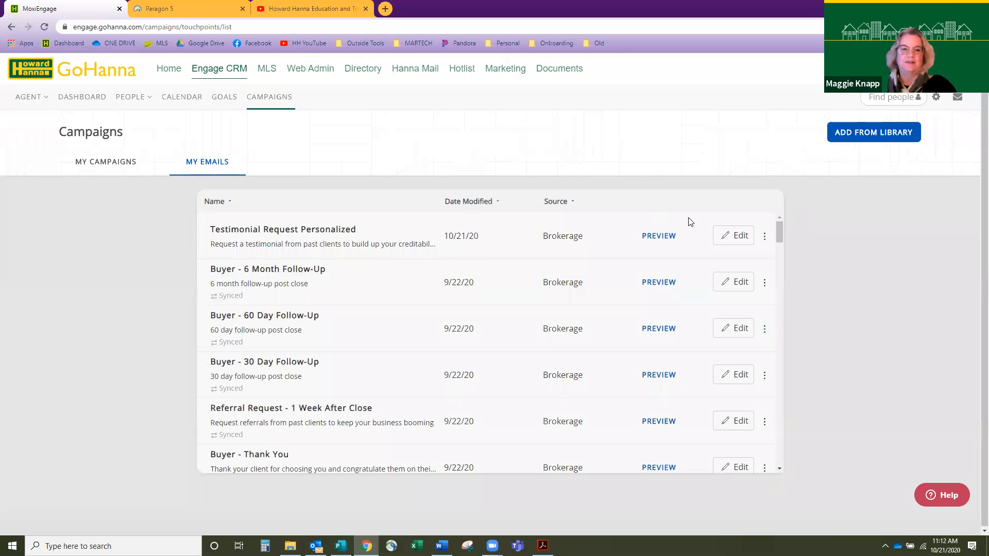
{"action": "left_click", "coordinate": [718, 233]}
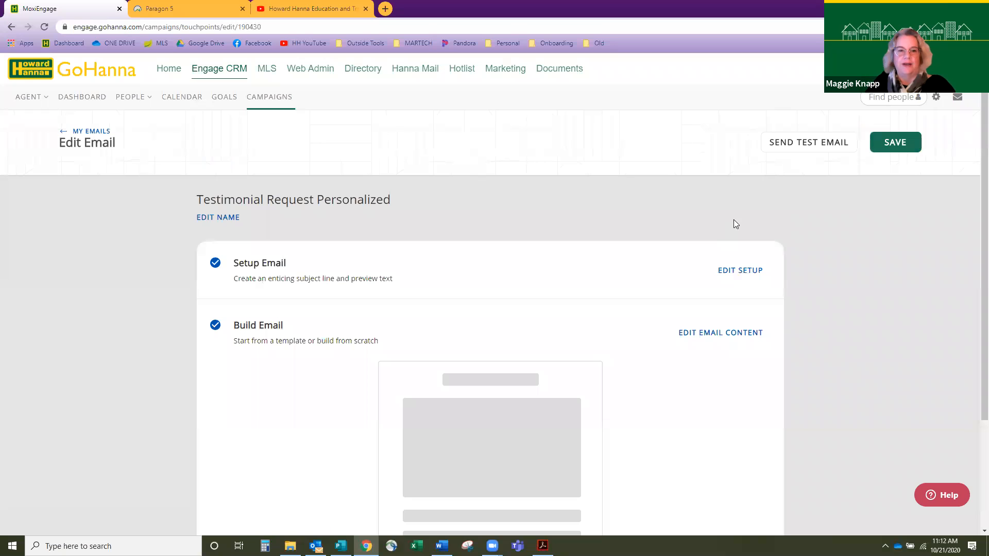
{"action": "left_click", "coordinate": [792, 148]}
{"action": "left_click", "coordinate": [628, 395]}
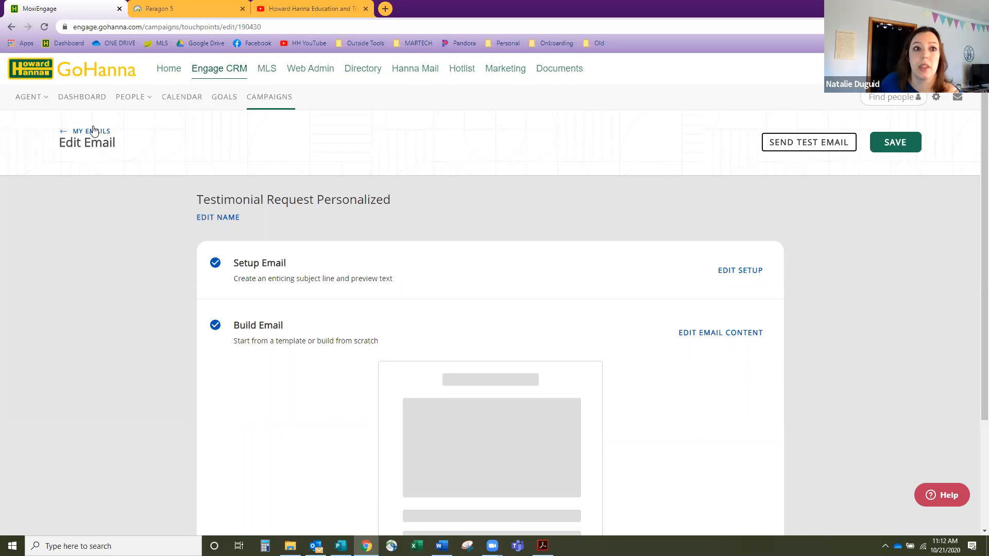
{"action": "left_click", "coordinate": [284, 109]}
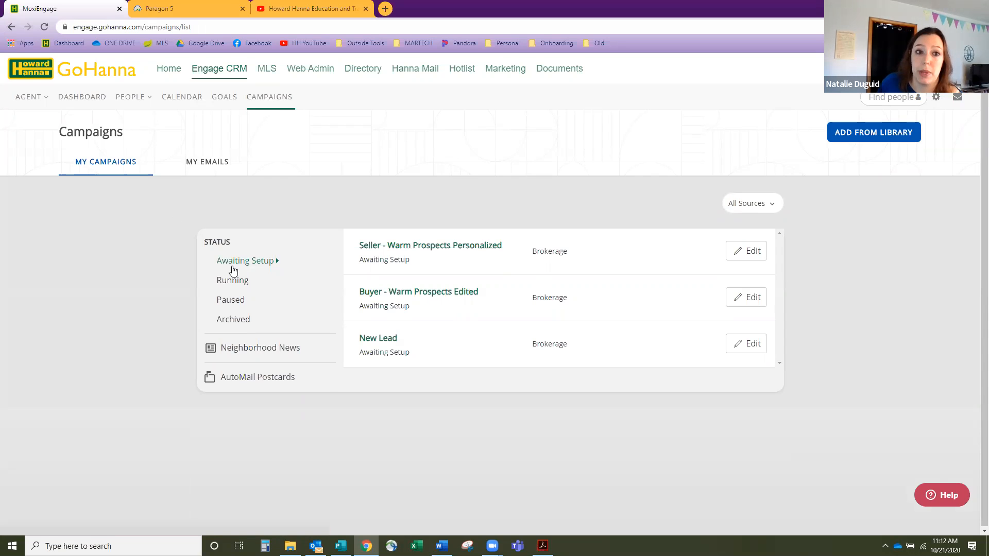
- Open the Seller - Warm Prospects Personalized campaign schedule for editing
{"action": "left_click", "coordinate": [753, 253]}
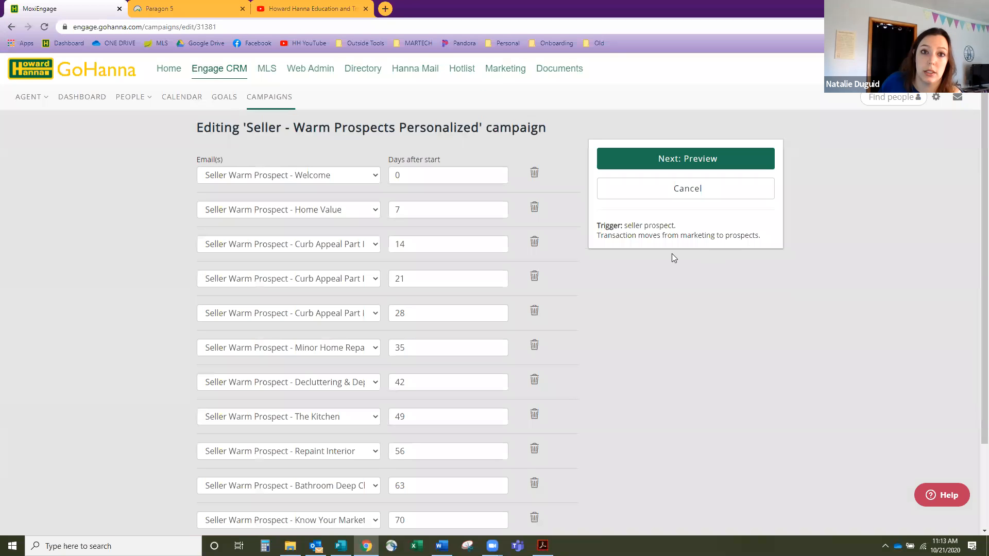
{"action": "scroll", "coordinate": [484, 268], "scroll_direction": "down", "scroll_amount": 1}
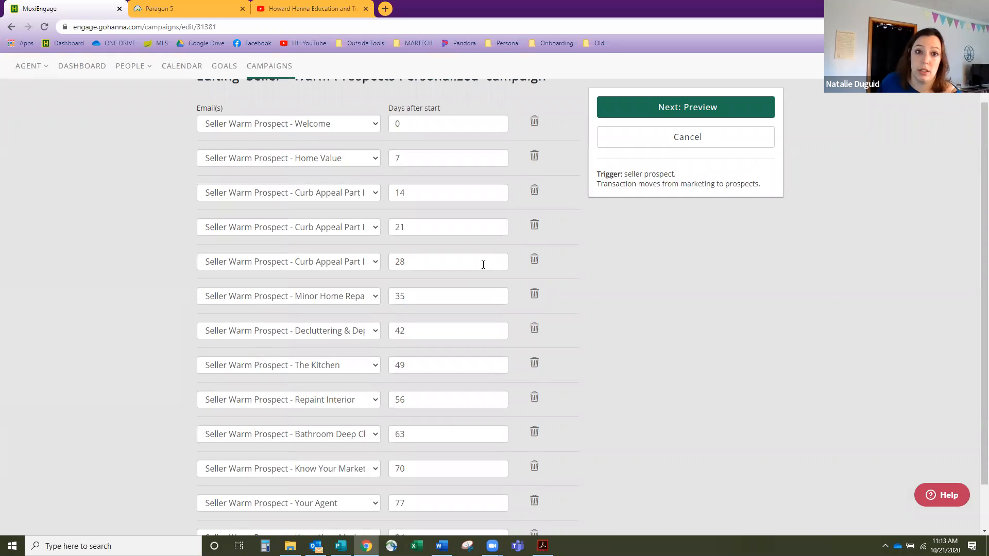
{"action": "scroll", "coordinate": [483, 265], "scroll_direction": "down", "scroll_amount": 1}
{"action": "scroll", "coordinate": [484, 269], "scroll_direction": "up", "scroll_amount": 1}
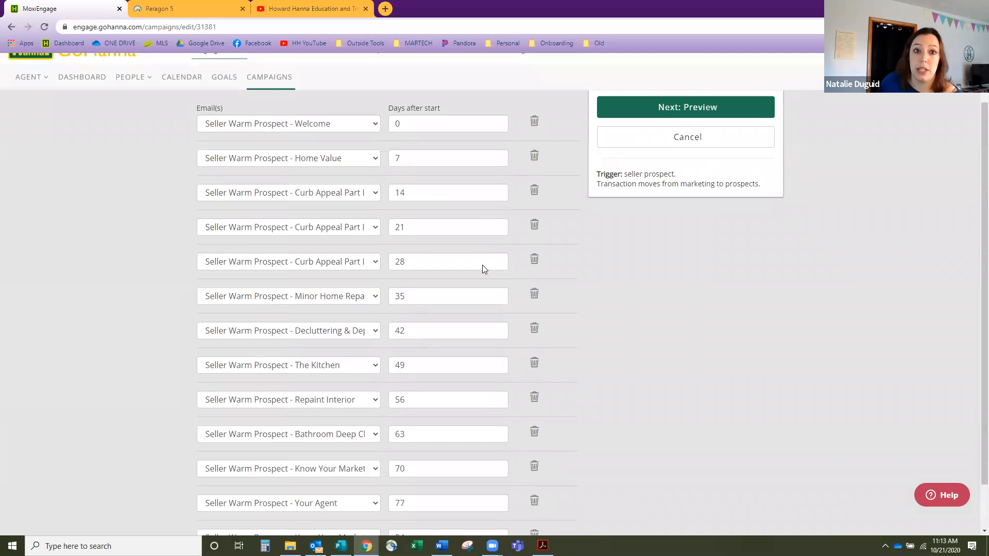
- Change the Minor Home Repairs days-after-start value from 35 to 2 and preview the schedule
{"action": "left_click_drag", "start_coordinate": [418, 297], "coordinate": [375, 302]}
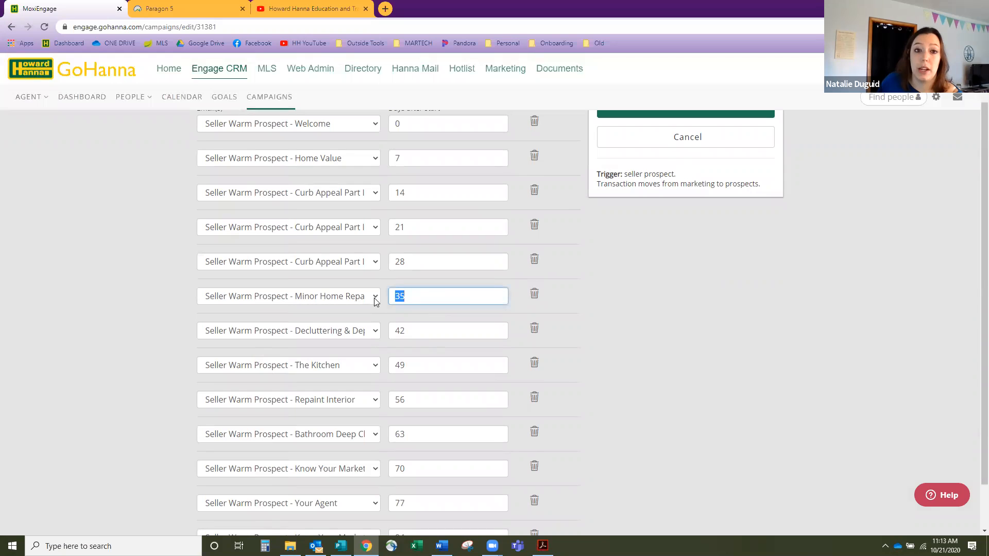
{"action": "left_click", "coordinate": [491, 301]}
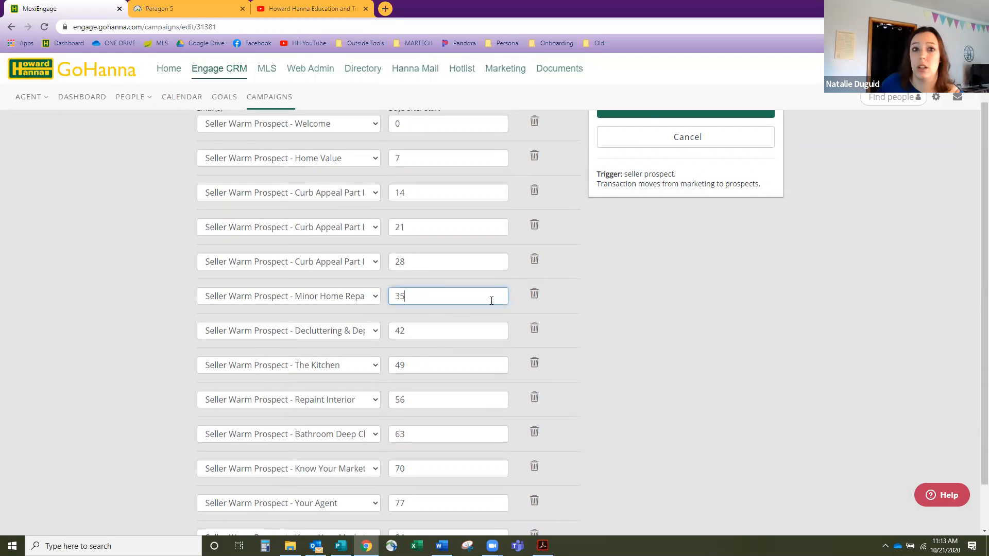
{"action": "left_click_drag", "start_coordinate": [428, 299], "coordinate": [359, 295]}
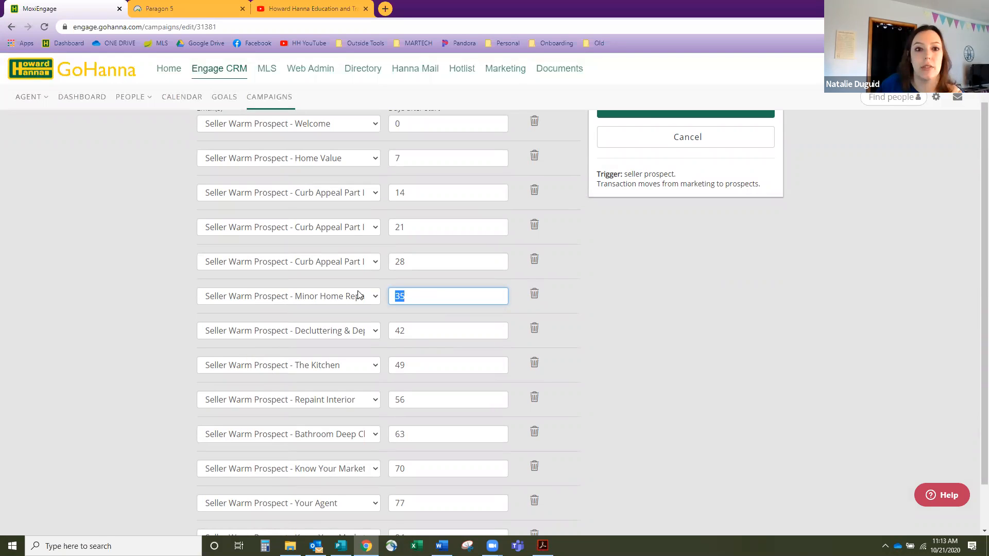
{"action": "type", "text": "6"}
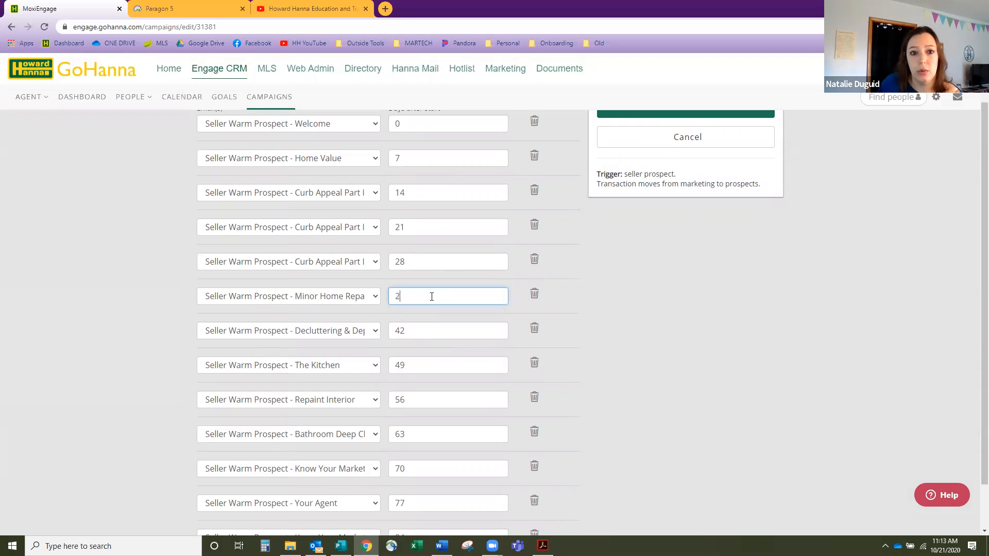
{"action": "left_click", "coordinate": [608, 248]}
{"action": "scroll", "coordinate": [410, 254], "scroll_direction": "down", "scroll_amount": 1}
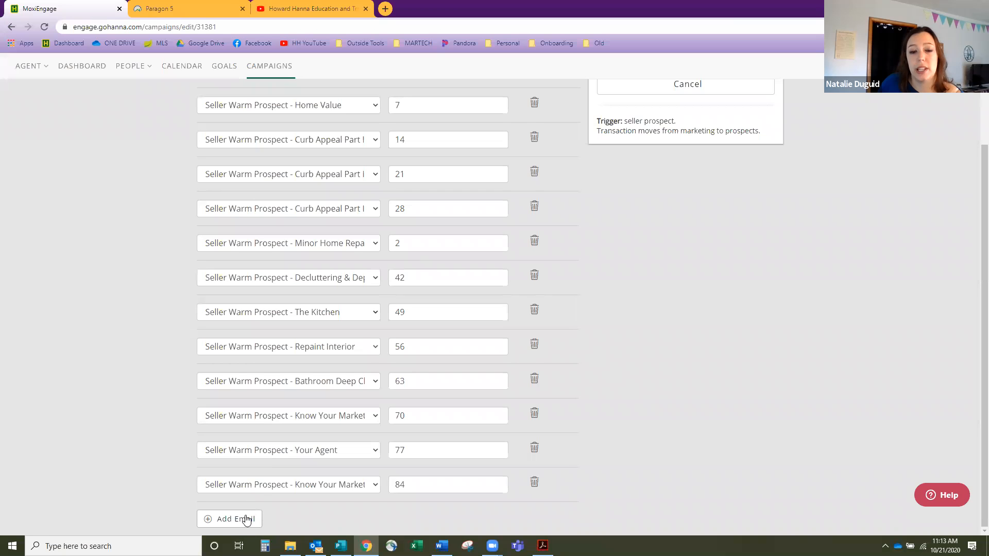
{"action": "scroll", "coordinate": [428, 386], "scroll_direction": "up", "scroll_amount": 2}
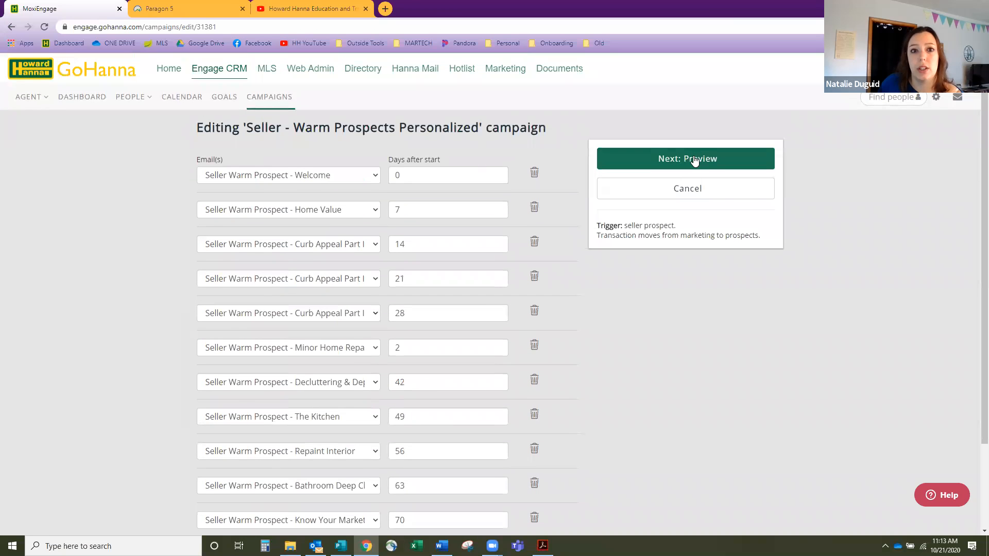
{"action": "left_click", "coordinate": [695, 161]}
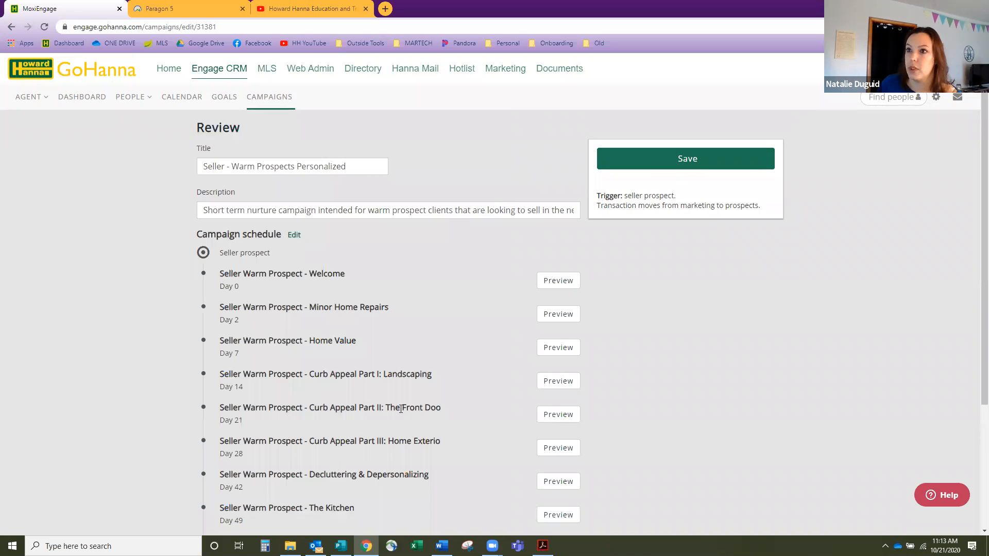
- Review the seller schedule with Minor Home Repairs on Day 2, then list the Running campaigns
{"action": "scroll", "coordinate": [400, 403], "scroll_direction": "down", "scroll_amount": 1}
{"action": "scroll", "coordinate": [400, 402], "scroll_direction": "down", "scroll_amount": 3}
{"action": "scroll", "coordinate": [399, 400], "scroll_direction": "up", "scroll_amount": 3}
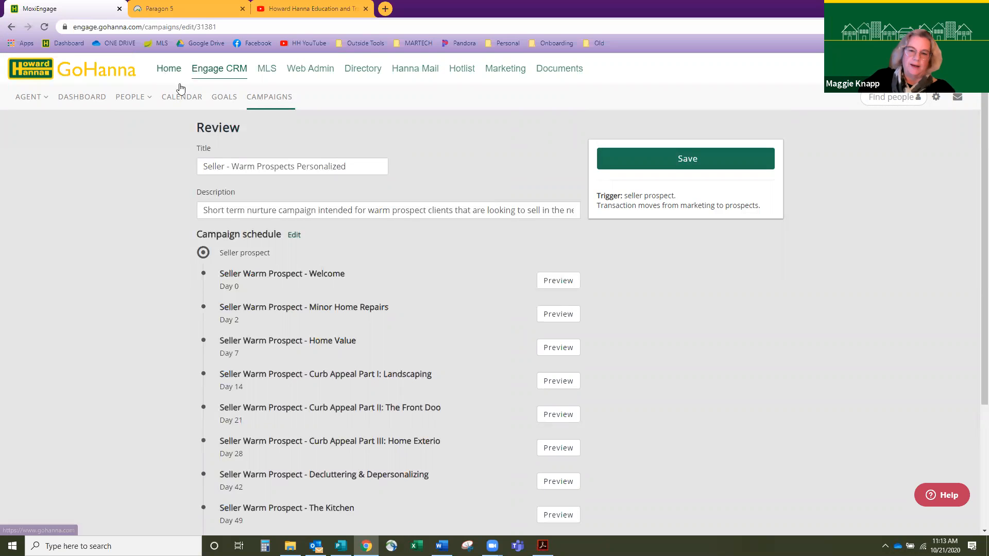
{"action": "left_click", "coordinate": [281, 102]}
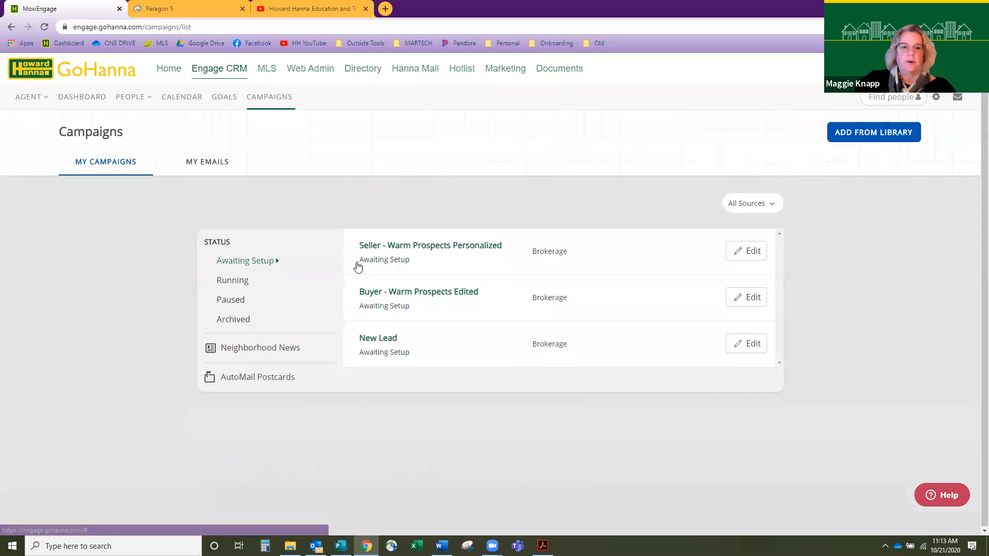
{"action": "left_click", "coordinate": [248, 284]}
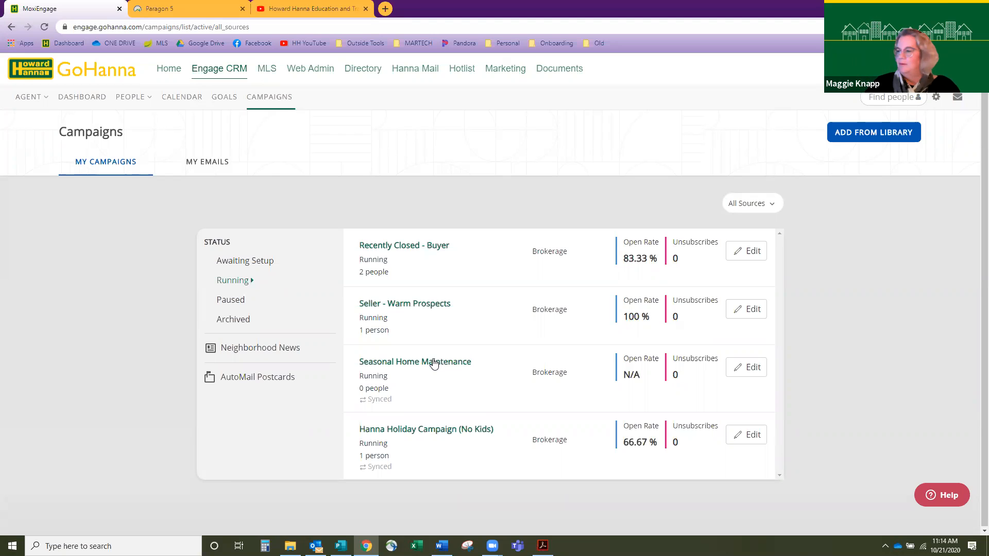
- Open Hanna Holiday Campaign (No Kids) from the Running list to edit its dated holiday emails
{"action": "left_click", "coordinate": [438, 431]}
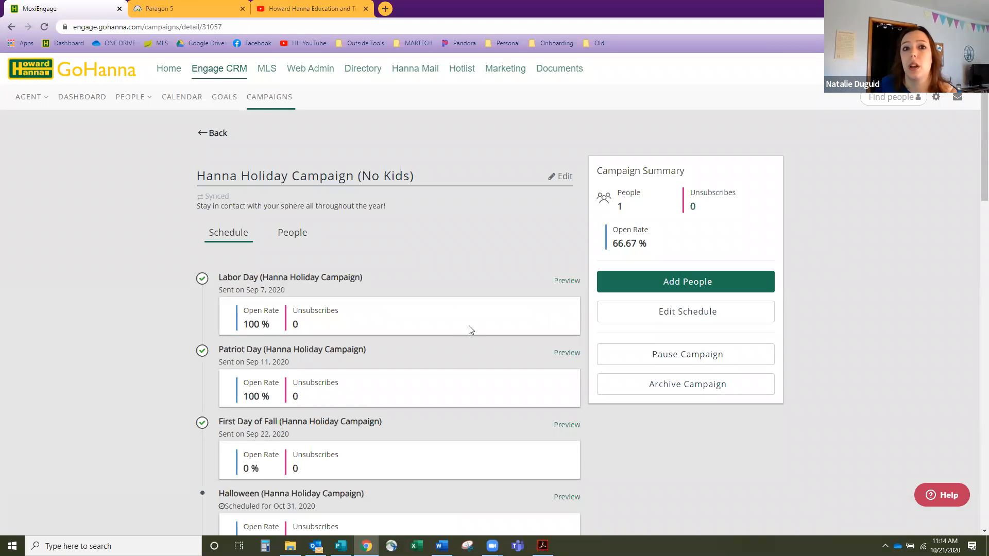
{"action": "scroll", "coordinate": [468, 326], "scroll_direction": "down", "scroll_amount": 1}
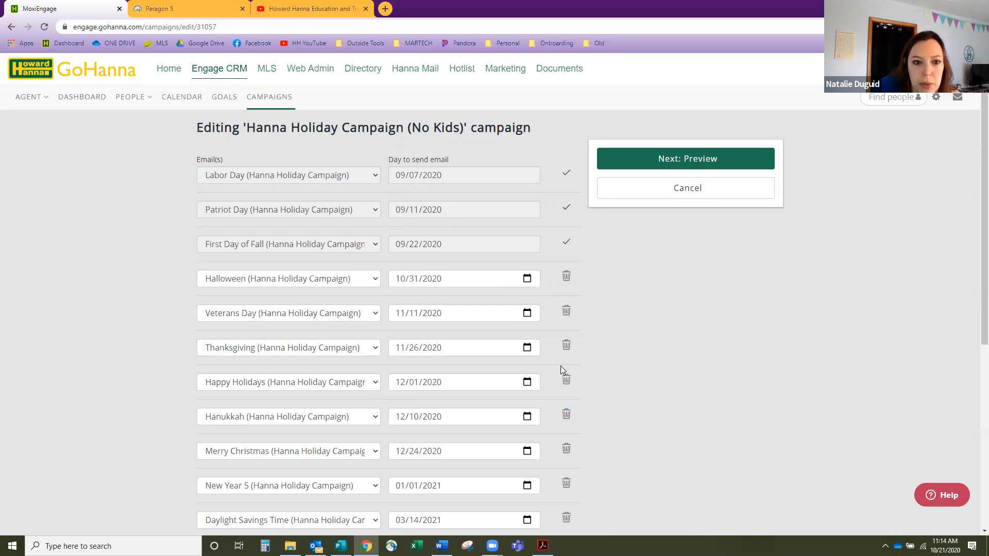
- Delete the First Day of Spring email from the holiday schedule and go to the Review page
{"action": "scroll", "coordinate": [562, 369], "scroll_direction": "down", "scroll_amount": 3}
{"action": "scroll", "coordinate": [560, 365], "scroll_direction": "down", "scroll_amount": 1}
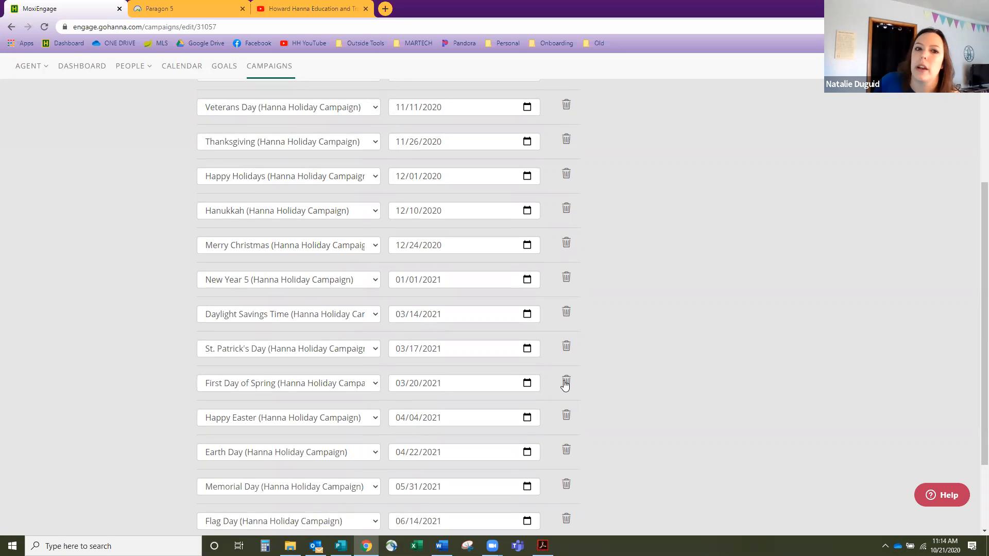
{"action": "left_click", "coordinate": [565, 383]}
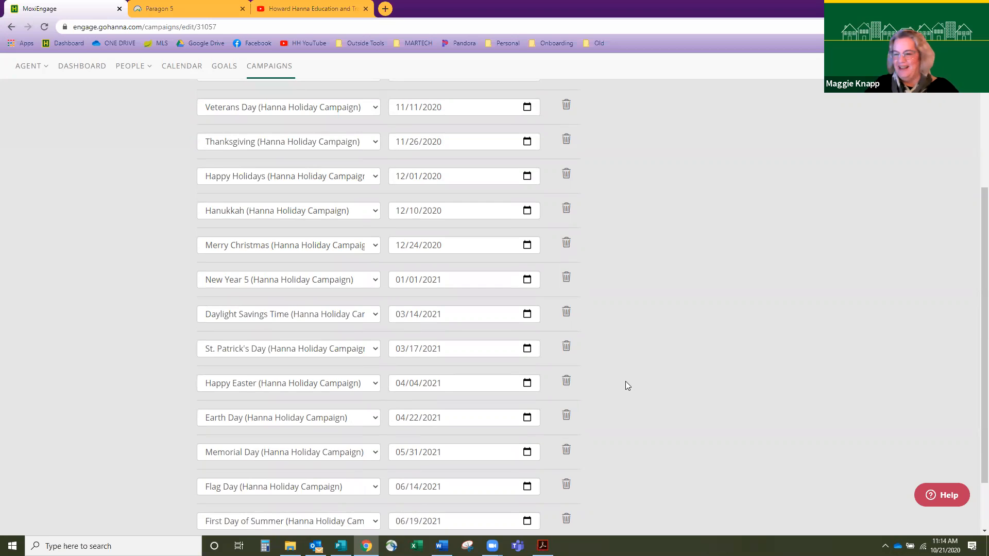
{"action": "scroll", "coordinate": [626, 384], "scroll_direction": "down", "scroll_amount": 2}
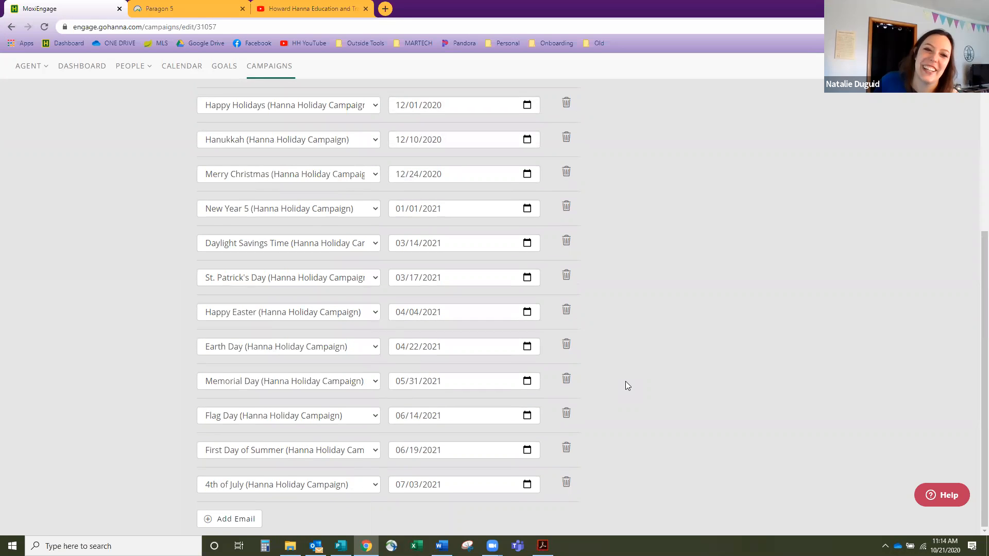
{"action": "scroll", "coordinate": [625, 382], "scroll_direction": "up", "scroll_amount": 6}
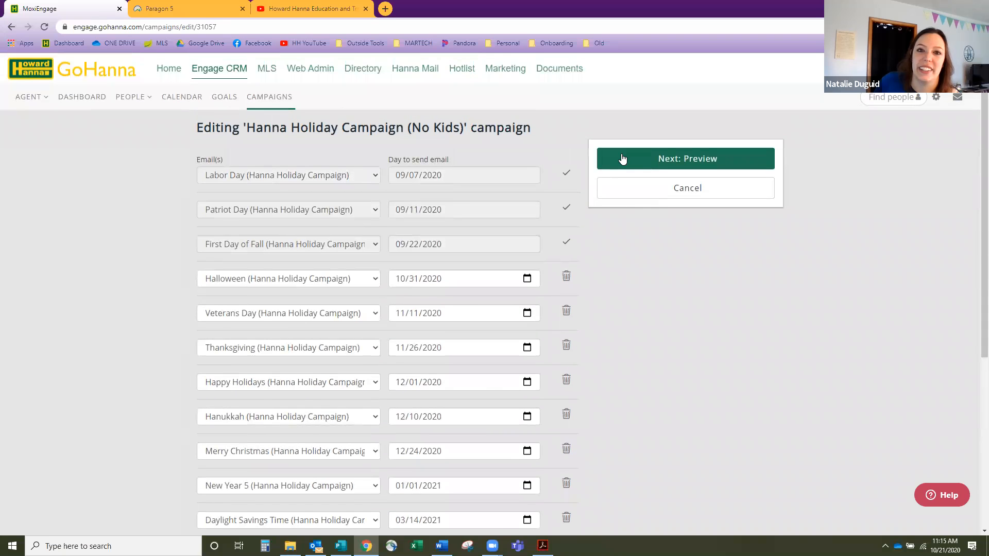
{"action": "left_click", "coordinate": [623, 158]}
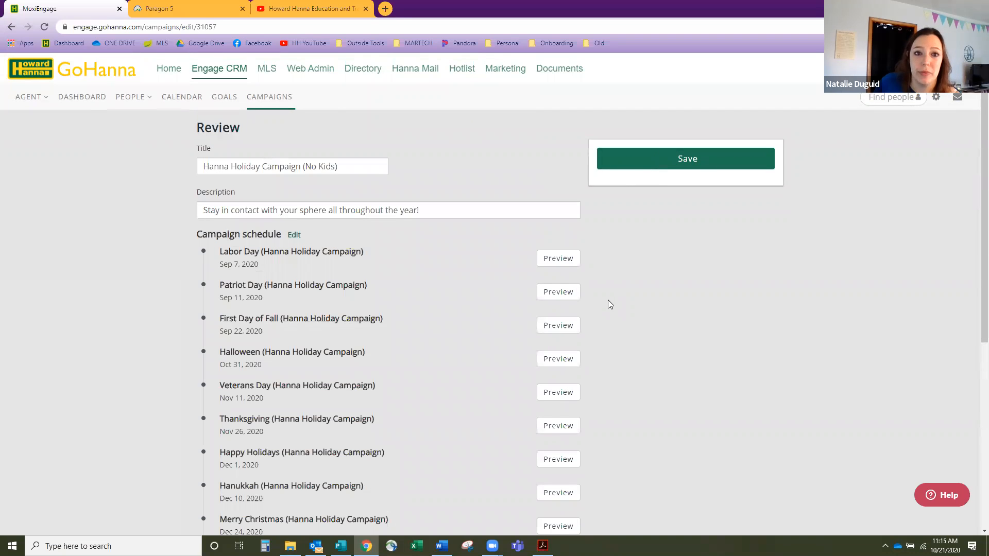
- Save the reviewed Hanna Holiday Campaign (No Kids) schedule and return to the Campaigns list
{"action": "scroll", "coordinate": [608, 304], "scroll_direction": "down", "scroll_amount": 4}
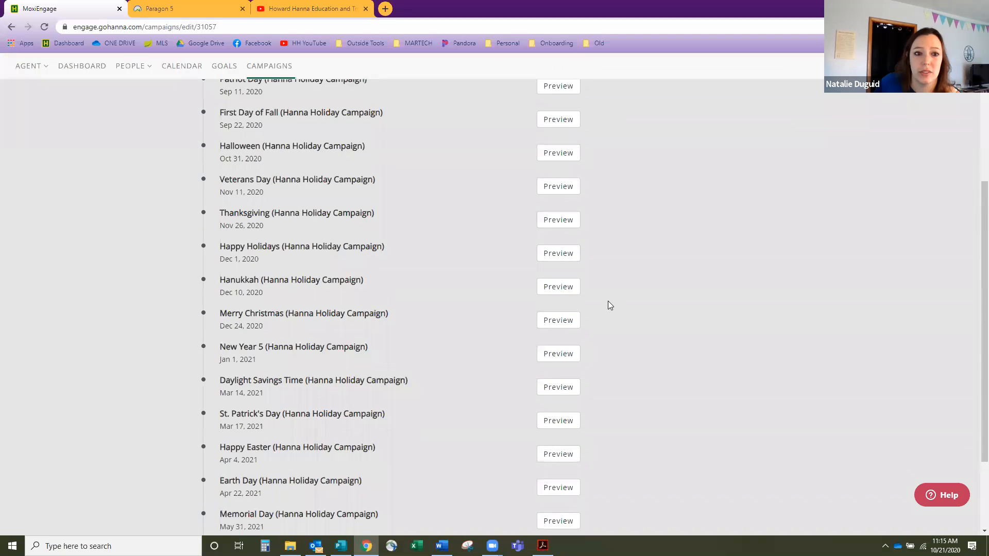
{"action": "scroll", "coordinate": [607, 306], "scroll_direction": "down", "scroll_amount": 1}
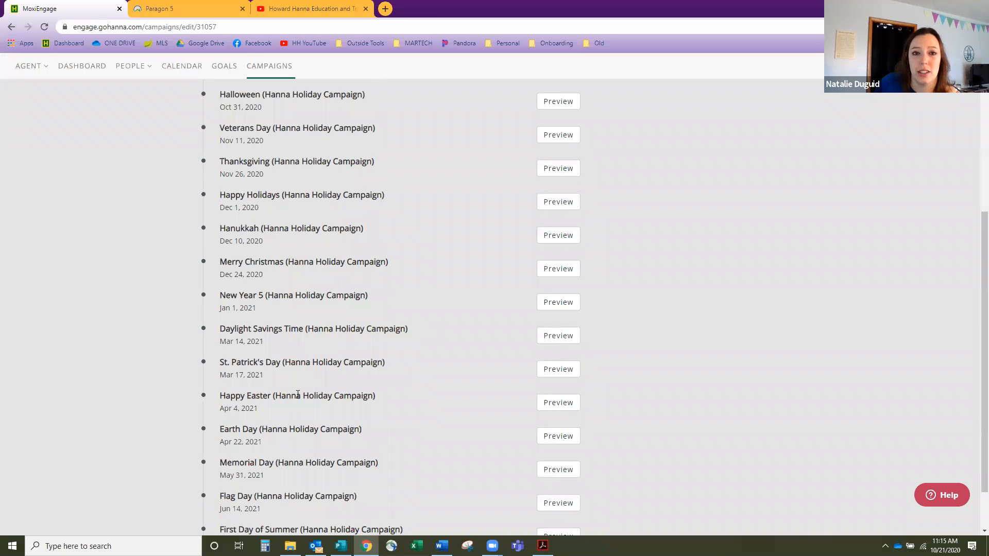
{"action": "scroll", "coordinate": [298, 395], "scroll_direction": "up", "scroll_amount": 5}
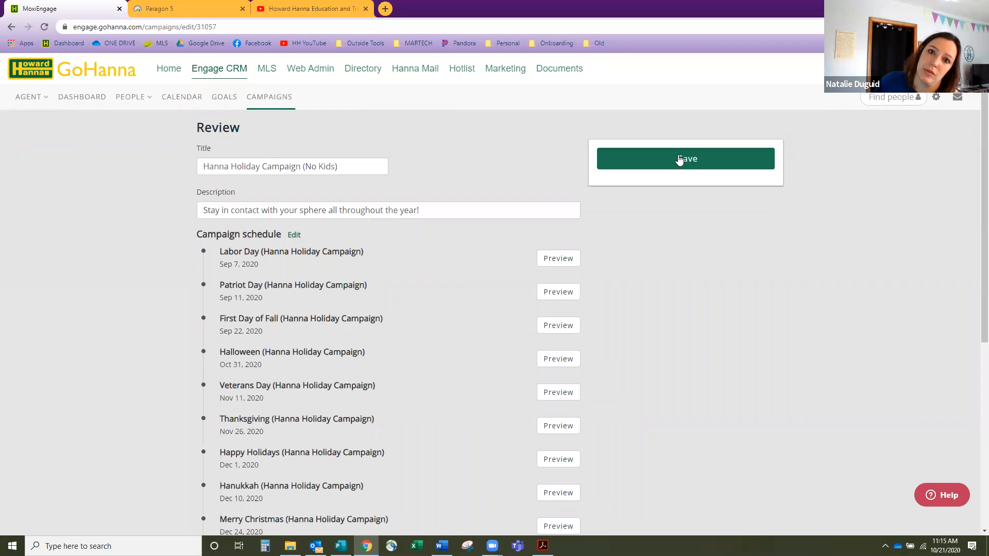
{"action": "left_click", "coordinate": [680, 160]}
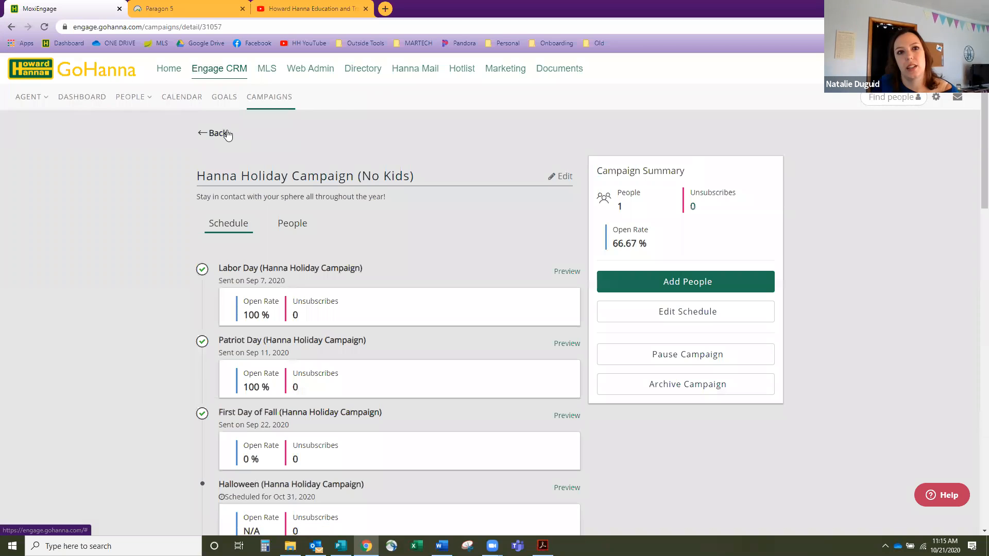
{"action": "left_click", "coordinate": [223, 137]}
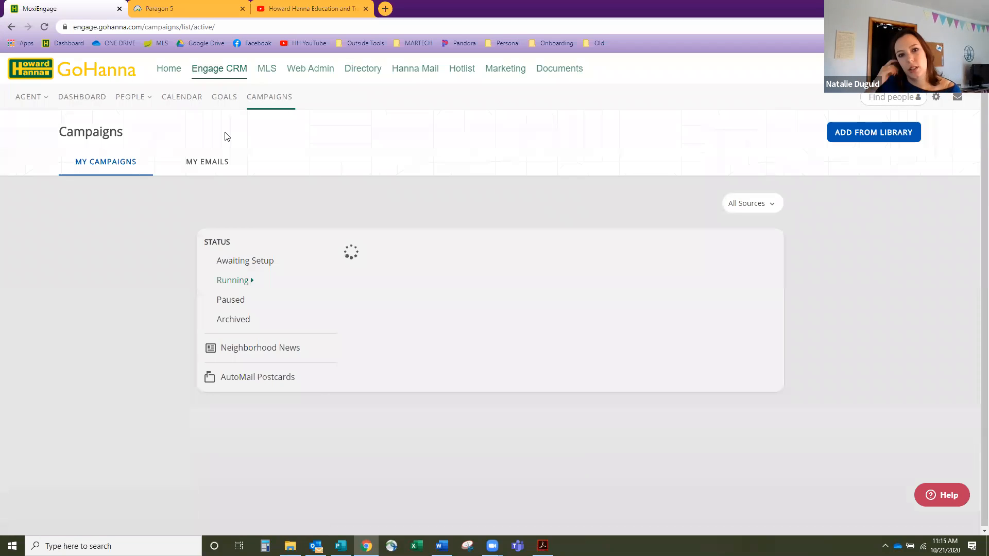
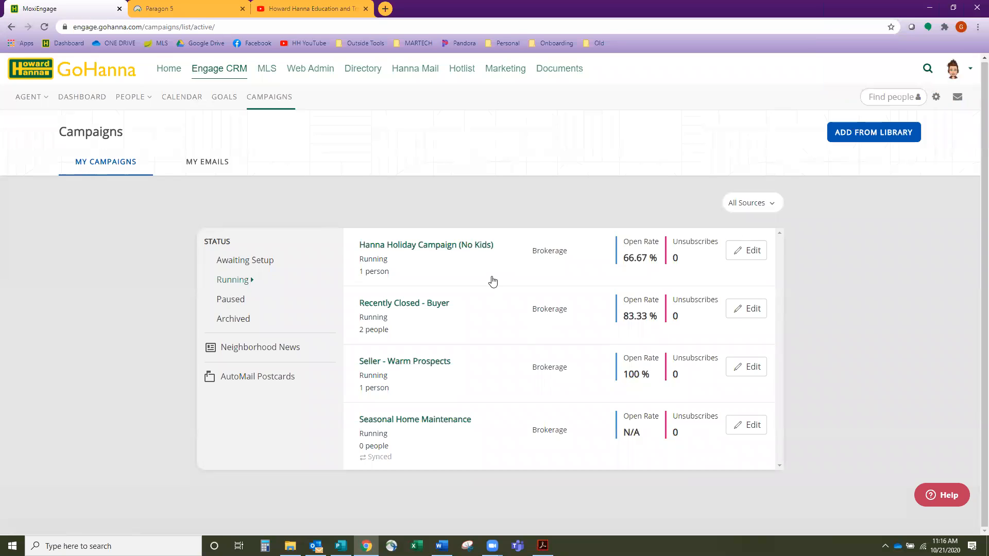
- Append 'PERSONALIZED!' to the Hanna Holiday Campaign (No Kids) title, save it, and return to Campaigns
{"action": "left_click", "coordinate": [738, 254]}
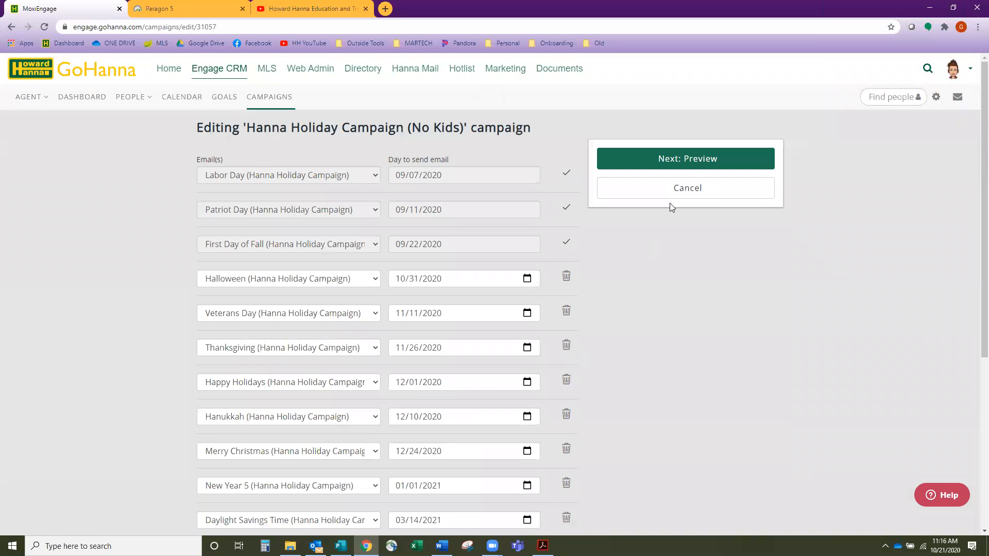
{"action": "left_click", "coordinate": [690, 160]}
{"action": "left_click", "coordinate": [330, 165]}
{"action": "type", "text": "PERSONALI"}
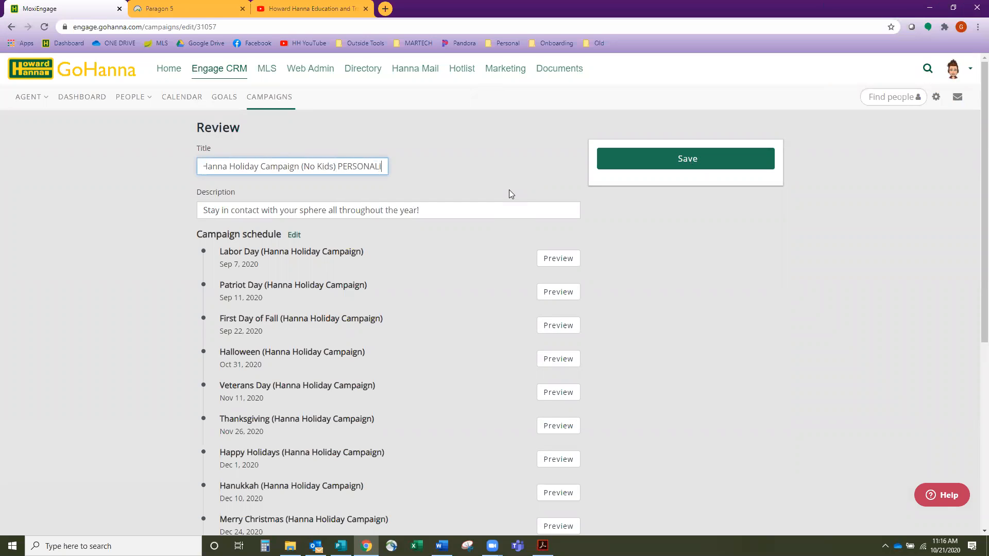
{"action": "type", "text": "ZED!"}
{"action": "left_click", "coordinate": [696, 163]}
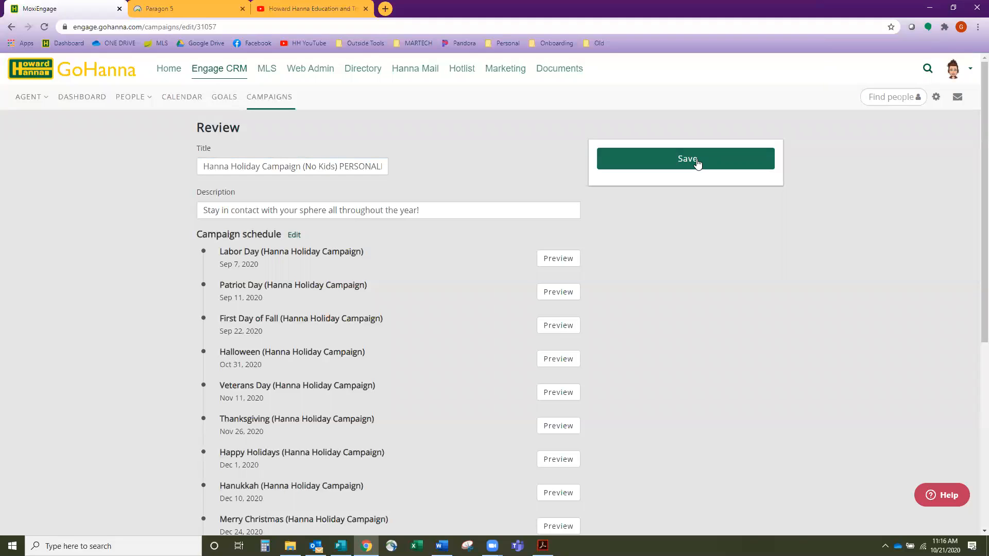
{"action": "left_click", "coordinate": [700, 161]}
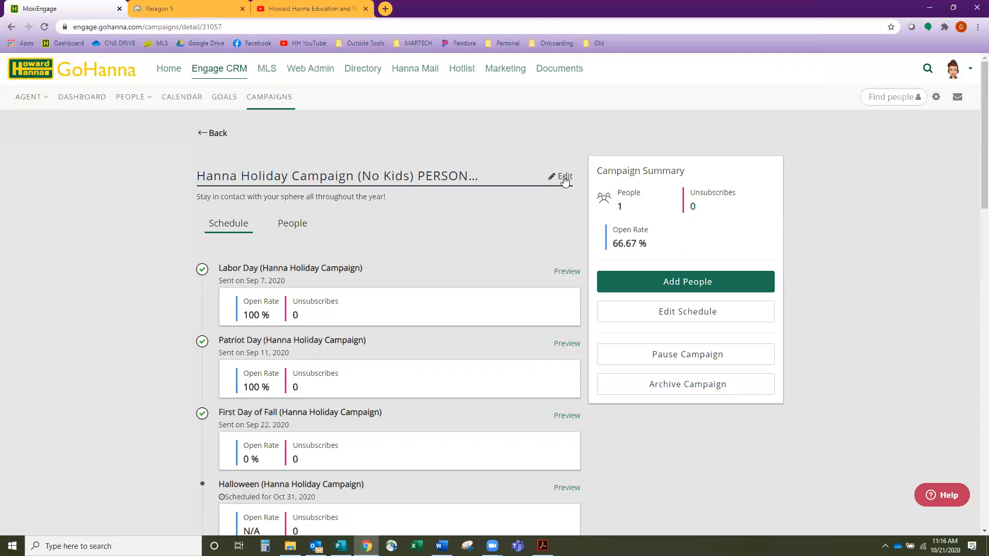
{"action": "left_click", "coordinate": [276, 103]}
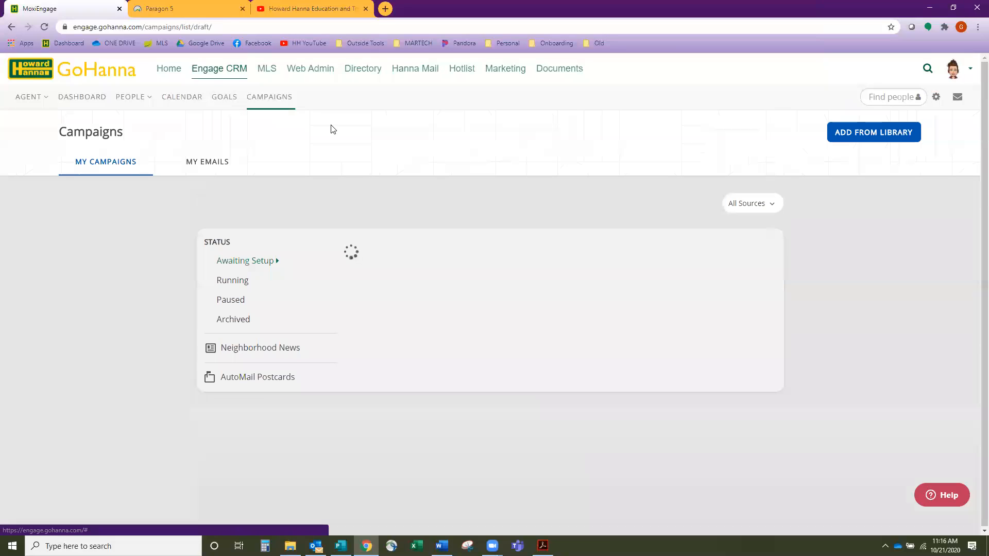
- Add Hanna Holiday Campaign (No Kids) from the Library to My Campaigns
{"action": "left_click", "coordinate": [886, 134]}
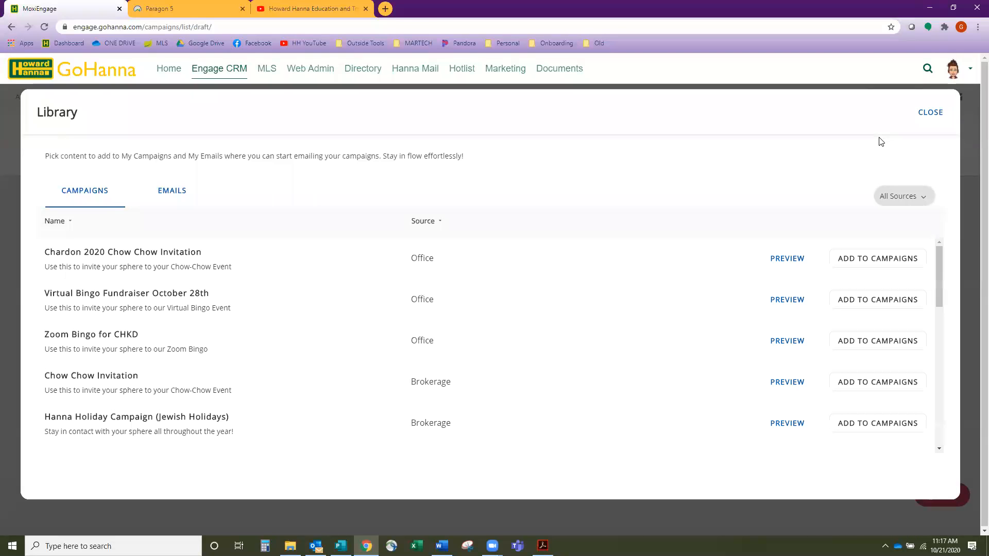
{"action": "scroll", "coordinate": [422, 300], "scroll_direction": "down", "scroll_amount": 2}
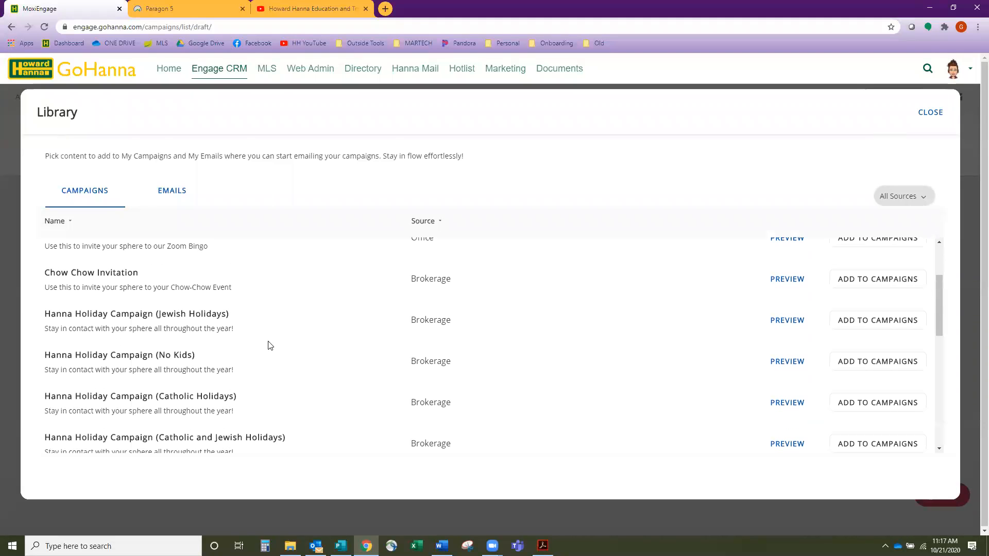
{"action": "left_click", "coordinate": [875, 364]}
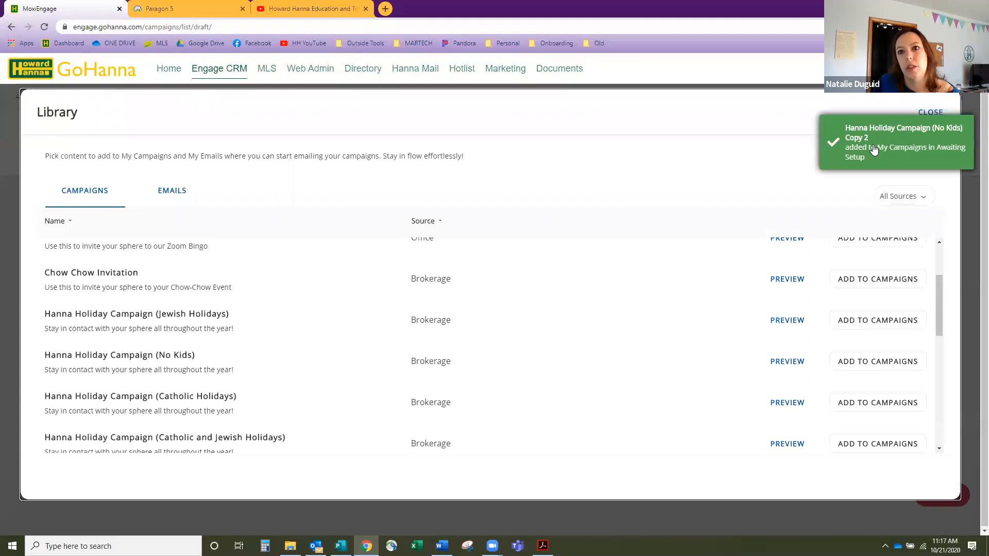
{"action": "left_click", "coordinate": [931, 111]}
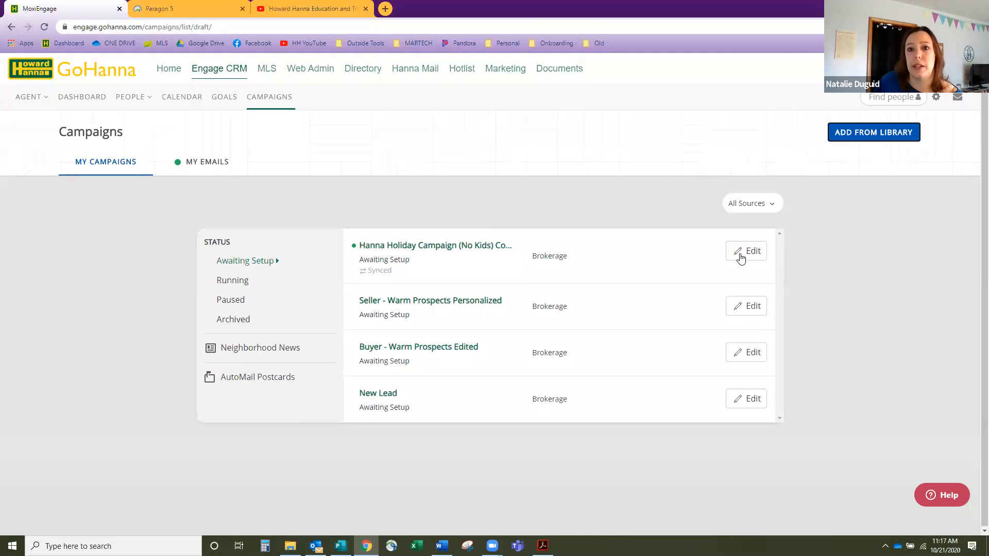
- Replace 'Copy 2' with 'COMPANY' in the copied campaign's title, save, and go back to the list
{"action": "left_click", "coordinate": [745, 256]}
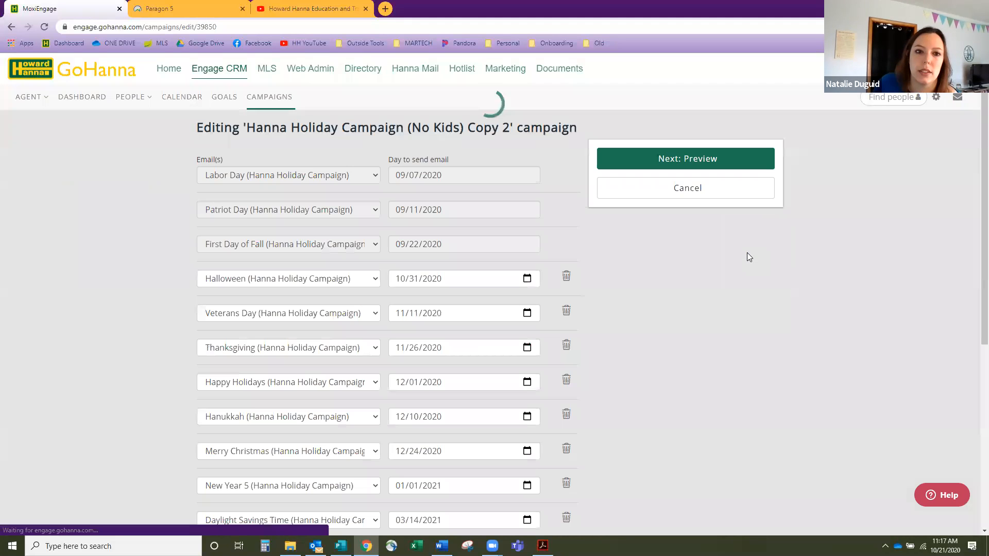
{"action": "left_click", "coordinate": [664, 160]}
{"action": "left_click_drag", "start_coordinate": [367, 166], "coordinate": [340, 166]}
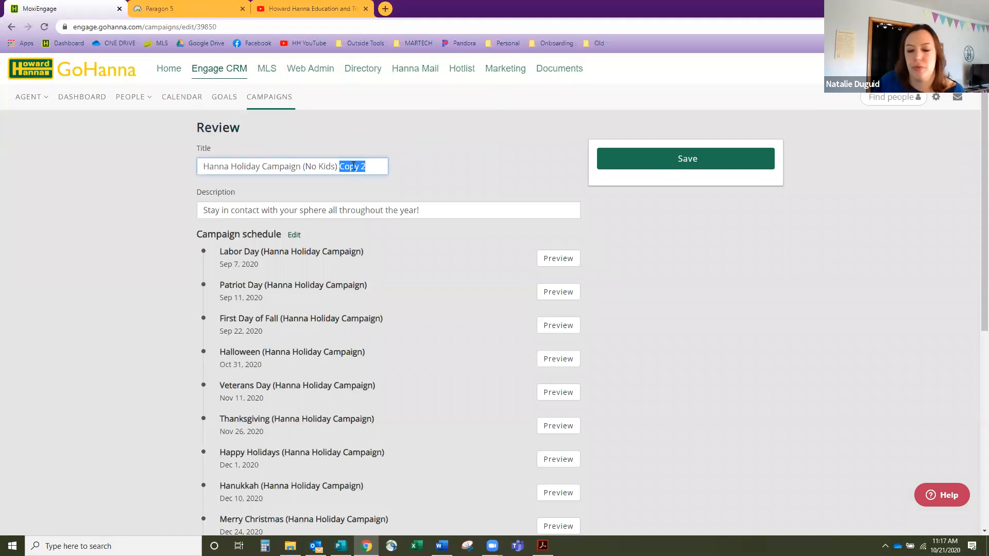
{"action": "type", "text": "COMPANYT"}
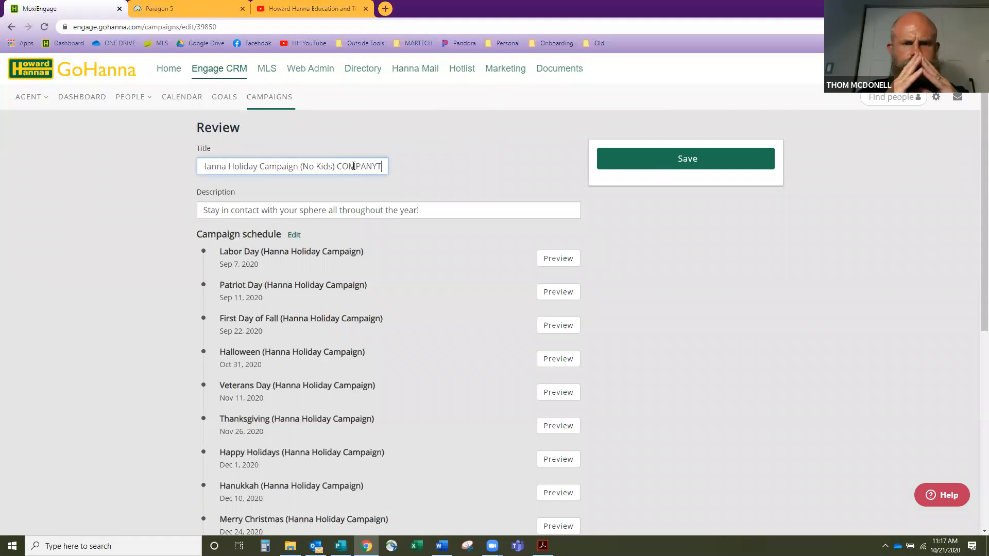
{"action": "key", "text": "BackSpace"}
{"action": "left_click", "coordinate": [646, 159]}
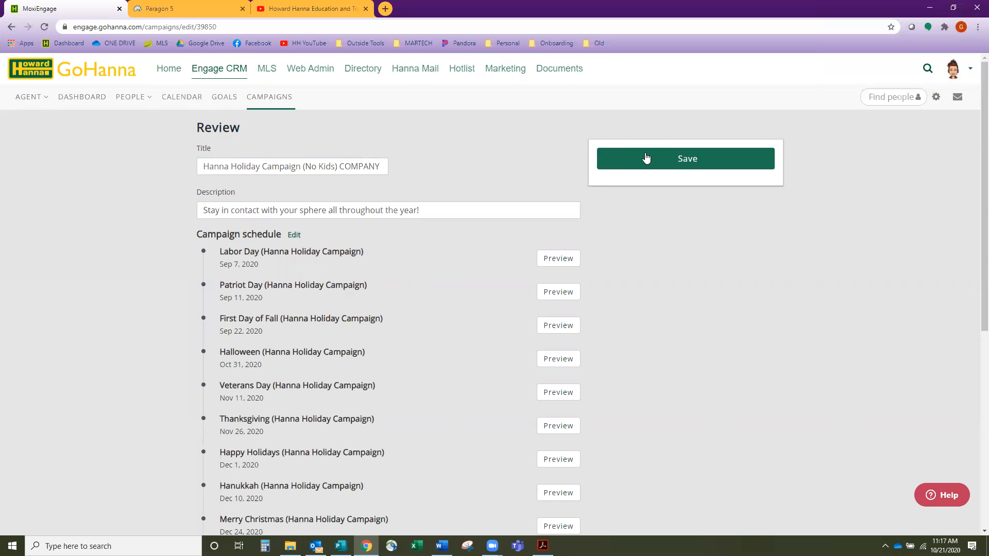
{"action": "left_click", "coordinate": [647, 158]}
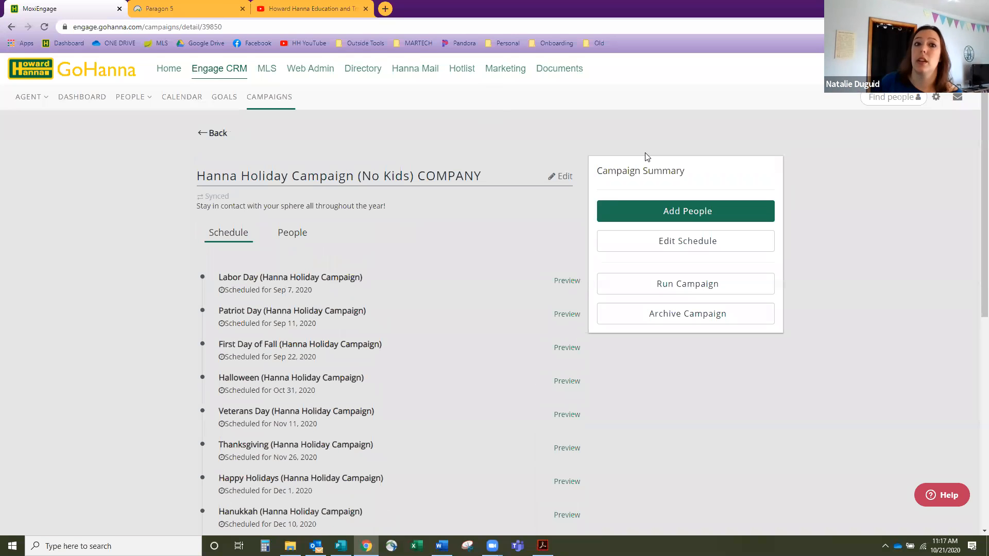
{"action": "left_click", "coordinate": [215, 133]}
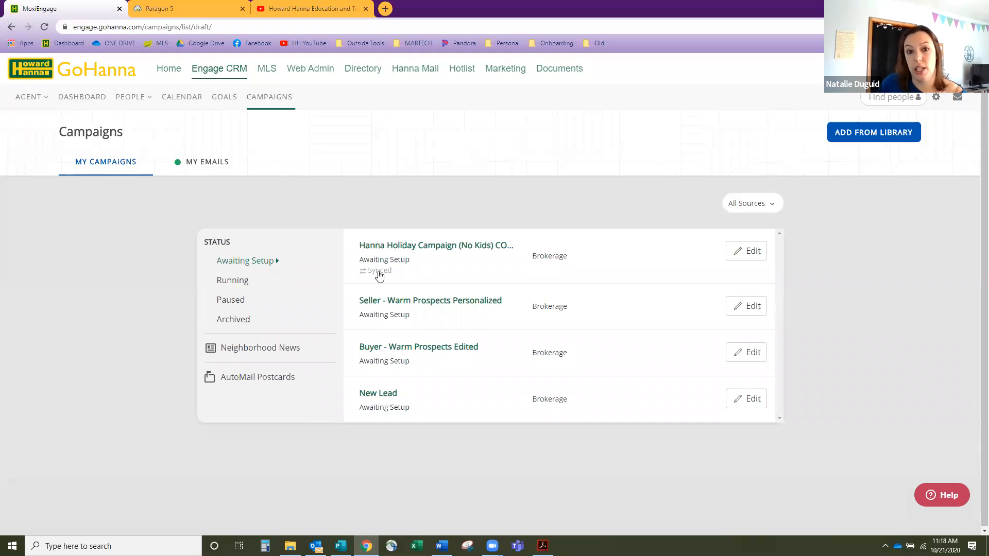
- Look over the Running campaigns, then bring up the agent dashboard with Goals Completion 2020
{"action": "left_click", "coordinate": [250, 285]}
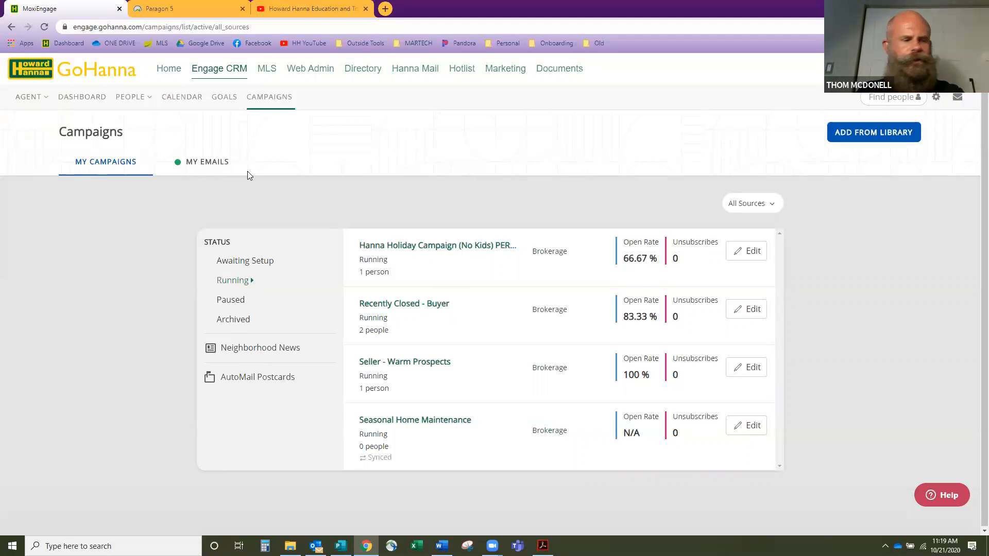
{"action": "left_click", "coordinate": [87, 103]}
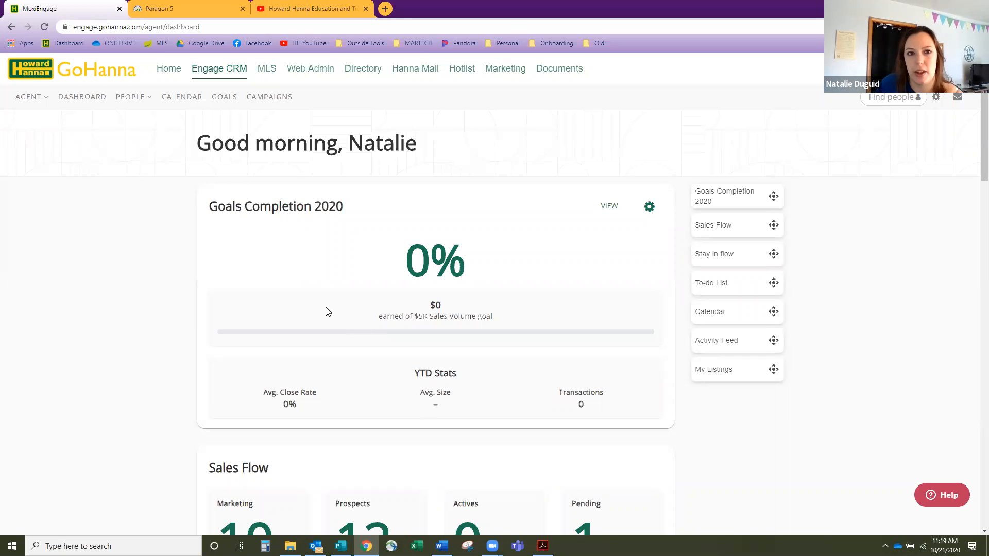
{"action": "scroll", "coordinate": [333, 383], "scroll_direction": "down", "scroll_amount": 10}
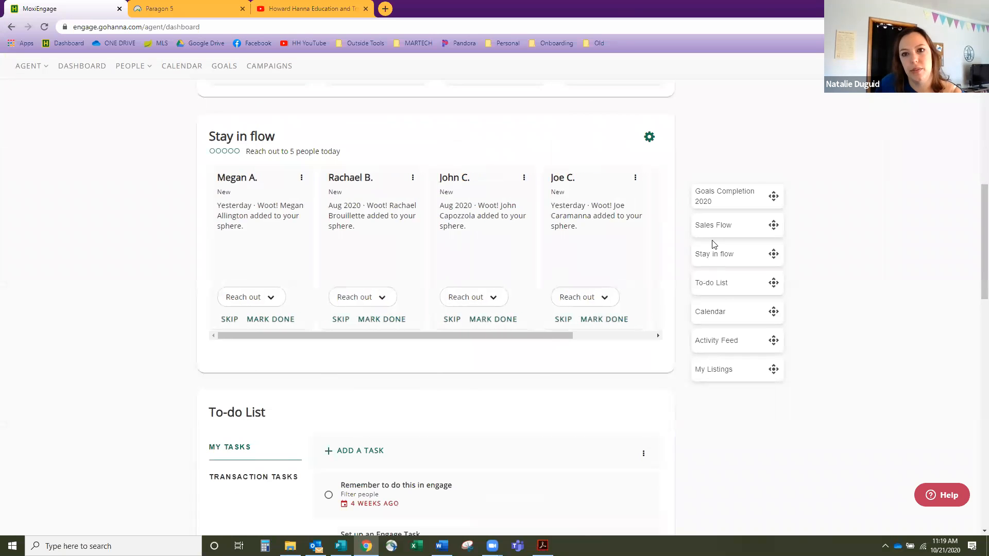
{"action": "left_click", "coordinate": [721, 370]}
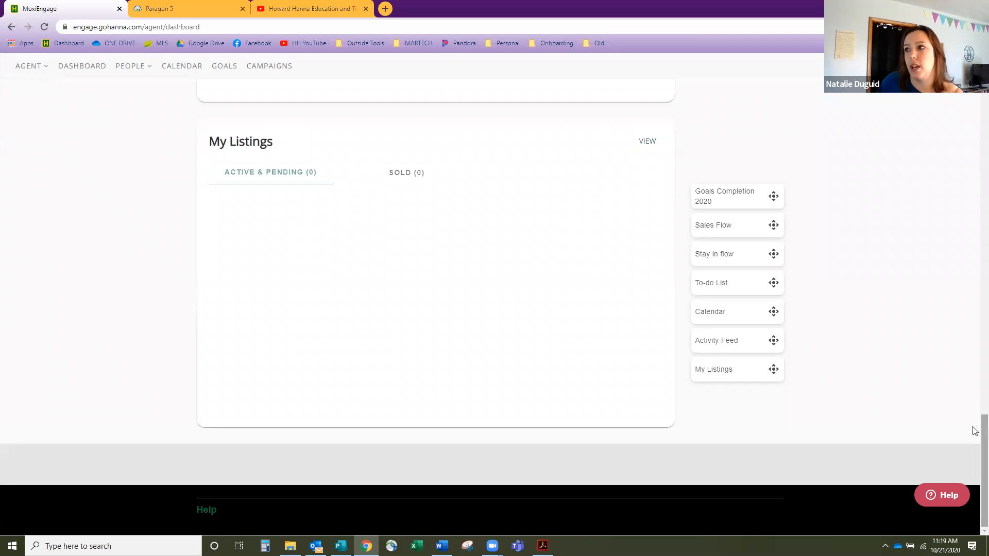
{"action": "scroll", "coordinate": [975, 425], "scroll_direction": "up", "scroll_amount": 1}
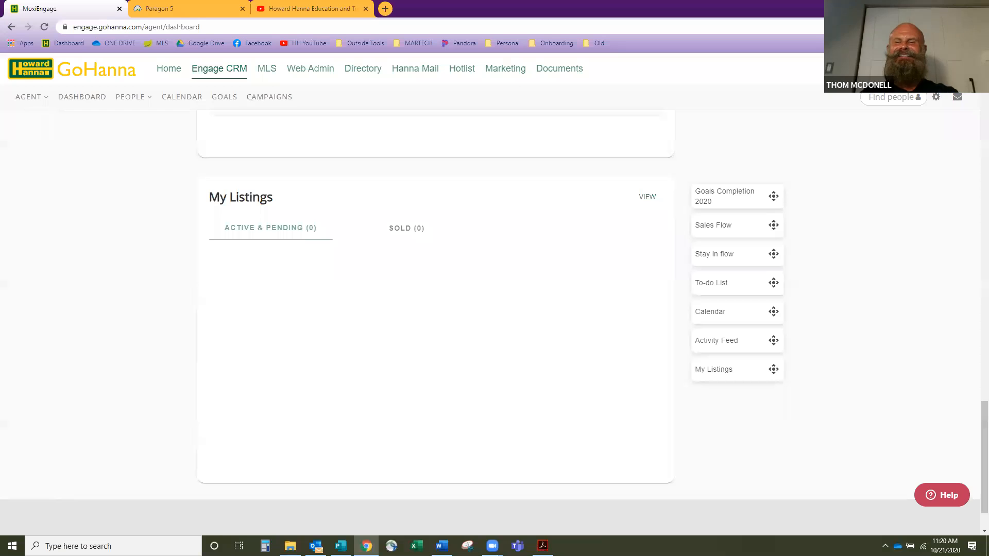
- Open My Account in a new tab, then go to the My Brand signature settings
{"action": "left_click", "coordinate": [958, 69]}
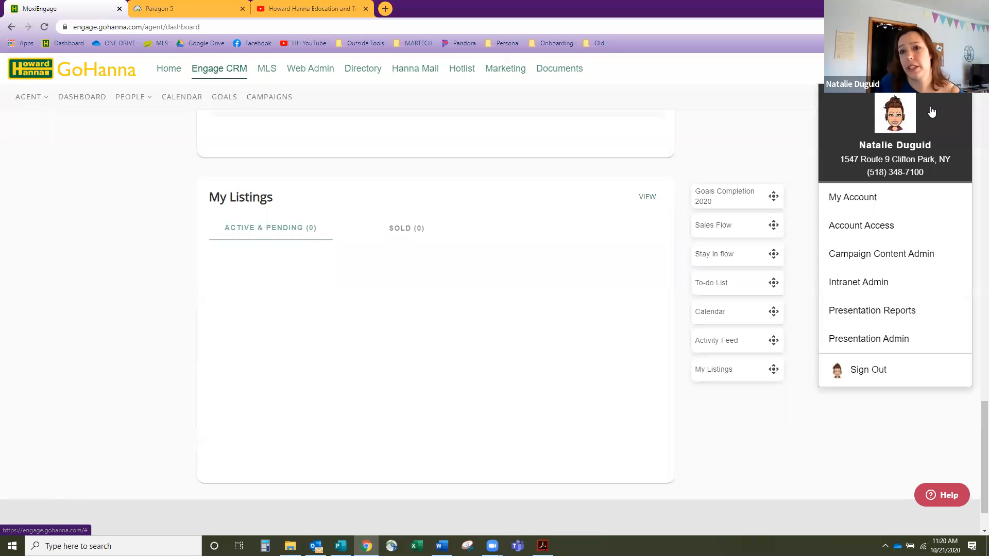
{"action": "left_click", "coordinate": [888, 207]}
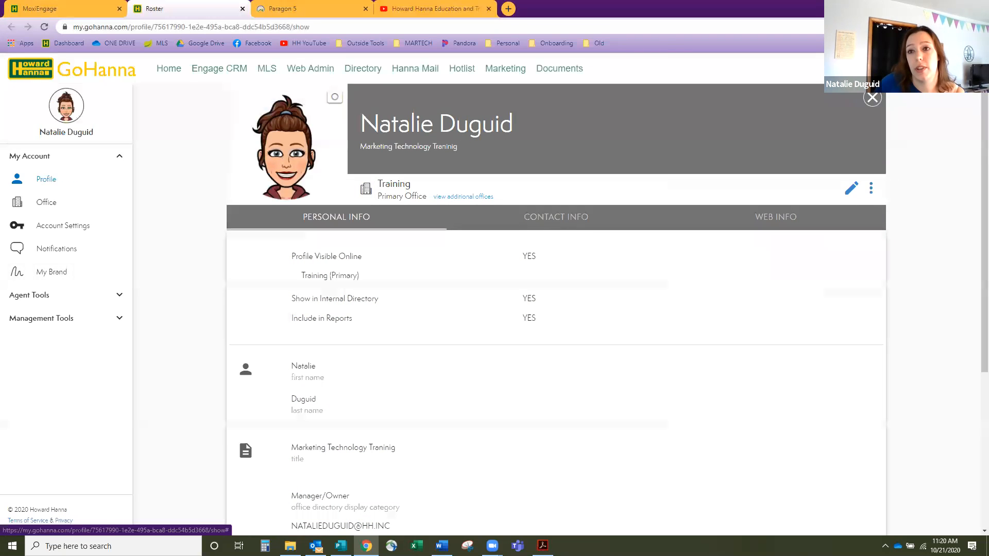
{"action": "left_click", "coordinate": [959, 69]}
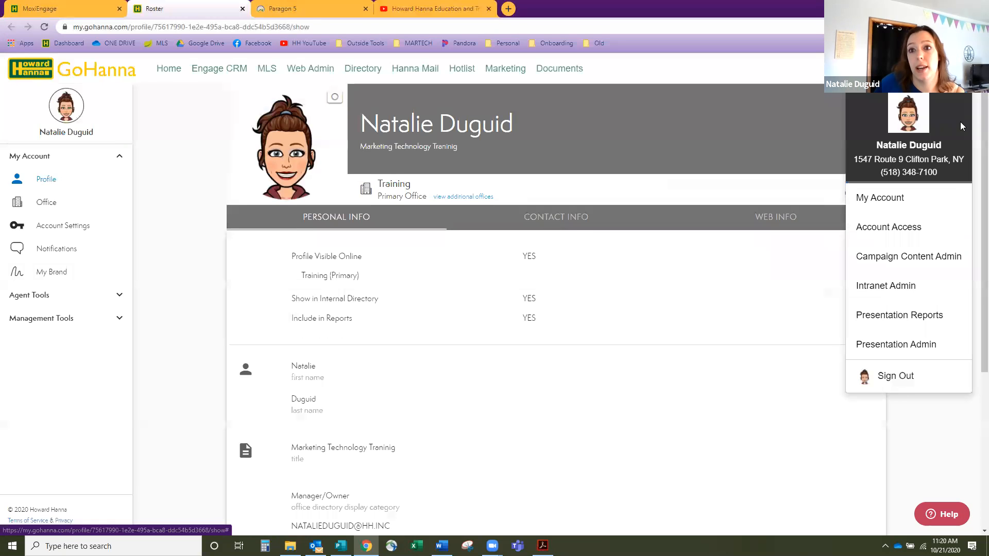
{"action": "left_click", "coordinate": [81, 281]}
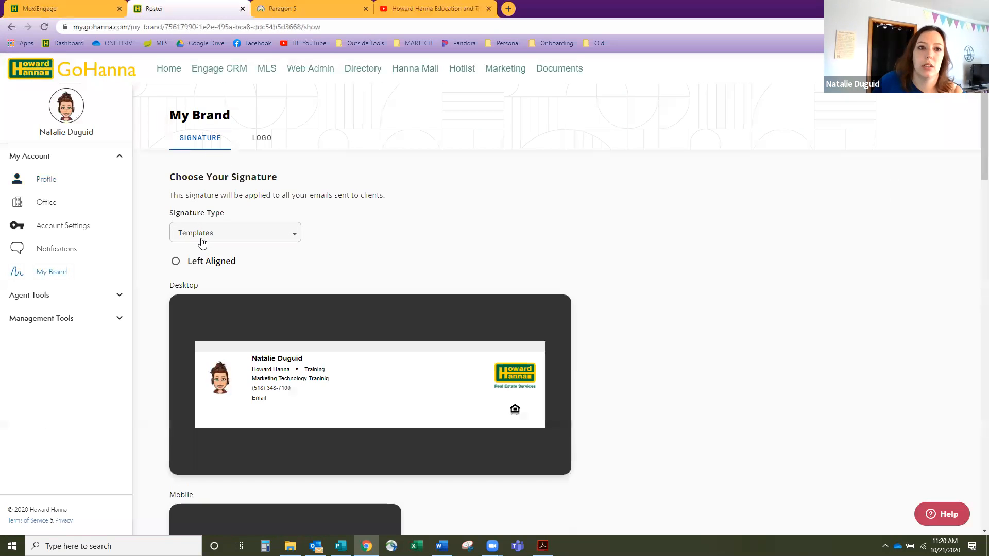
- Scroll through the My Brand signature previews, then open the Engage CRM manager dashboard
{"action": "scroll", "coordinate": [192, 282], "scroll_direction": "down", "scroll_amount": 12}
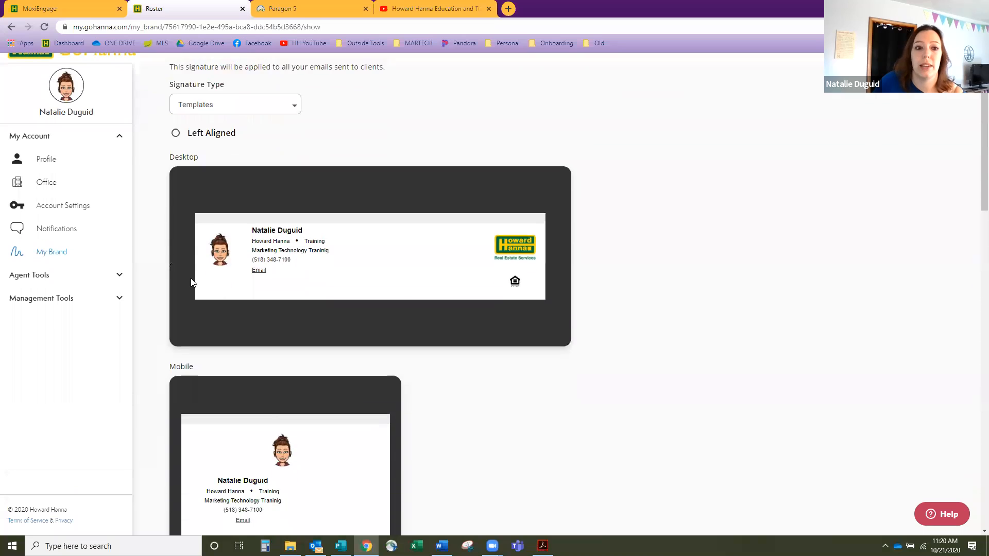
{"action": "scroll", "coordinate": [191, 282], "scroll_direction": "down", "scroll_amount": 8}
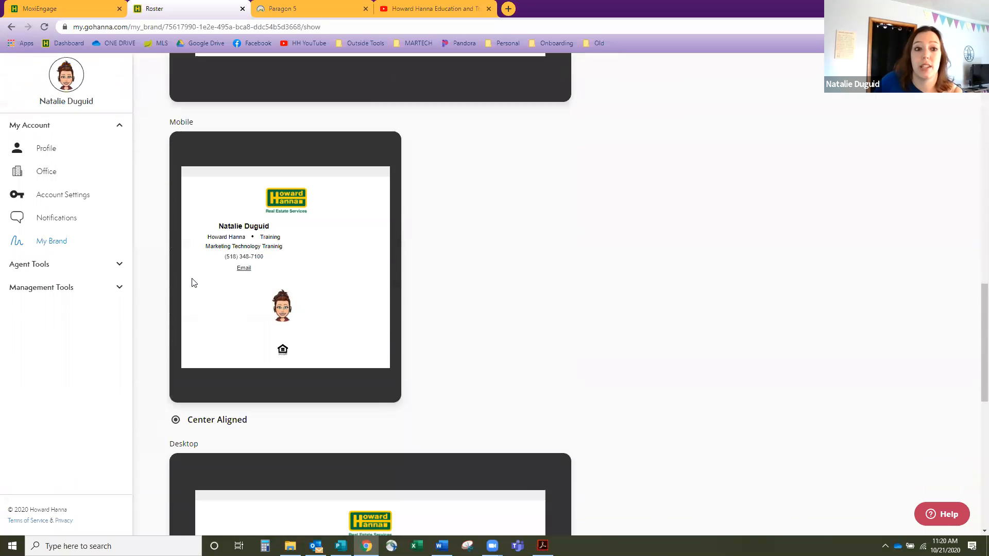
{"action": "scroll", "coordinate": [187, 305], "scroll_direction": "down", "scroll_amount": 7}
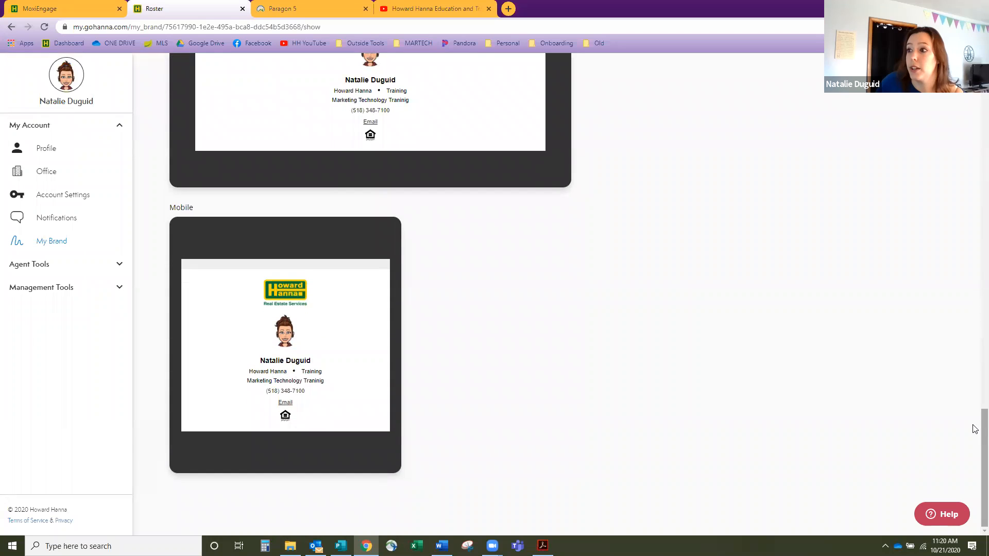
{"action": "left_click_drag", "start_coordinate": [975, 430], "coordinate": [975, 352]}
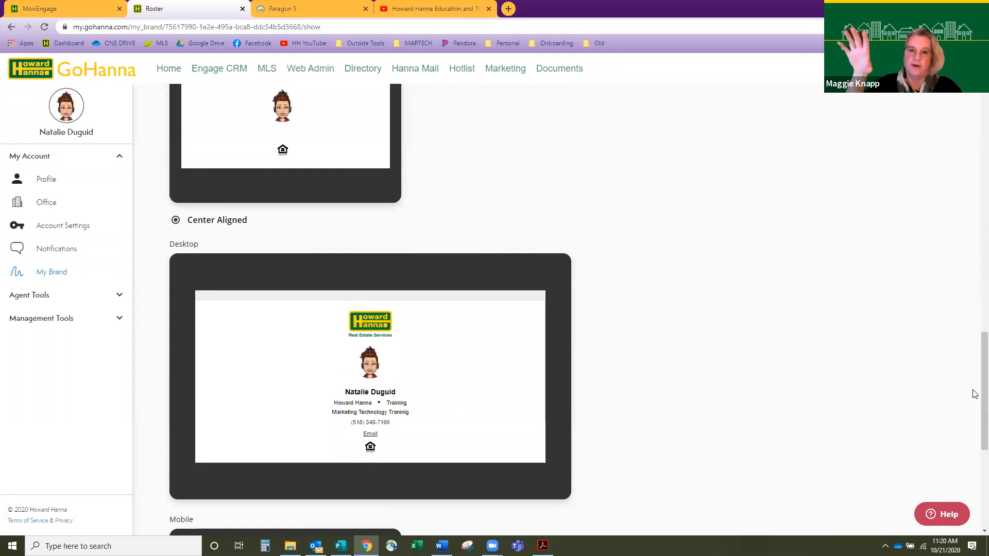
{"action": "left_click_drag", "start_coordinate": [975, 387], "coordinate": [974, 452]}
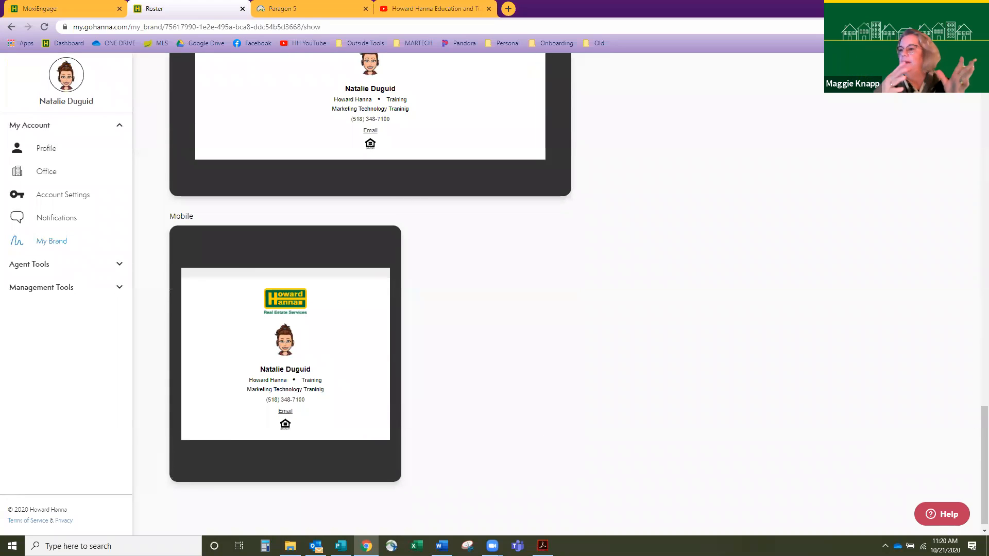
{"action": "mouse_move", "coordinate": [975, 426]}
{"action": "left_mouse_down"}
{"action": "mouse_move", "coordinate": [967, 305]}
{"action": "mouse_move", "coordinate": [893, 154]}
{"action": "mouse_move", "coordinate": [974, 130]}
{"action": "mouse_move", "coordinate": [974, 101]}
{"action": "left_mouse_up"}
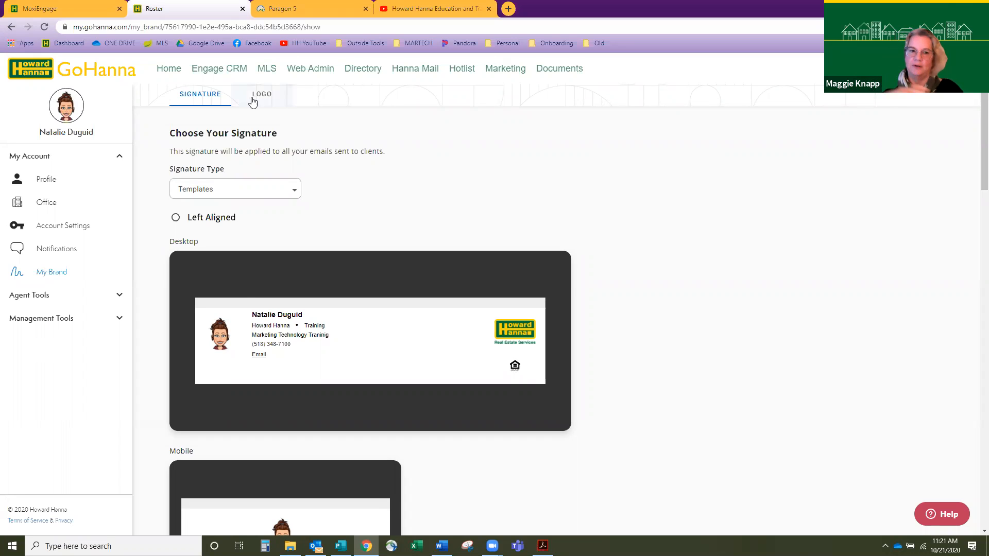
{"action": "left_click", "coordinate": [242, 72]}
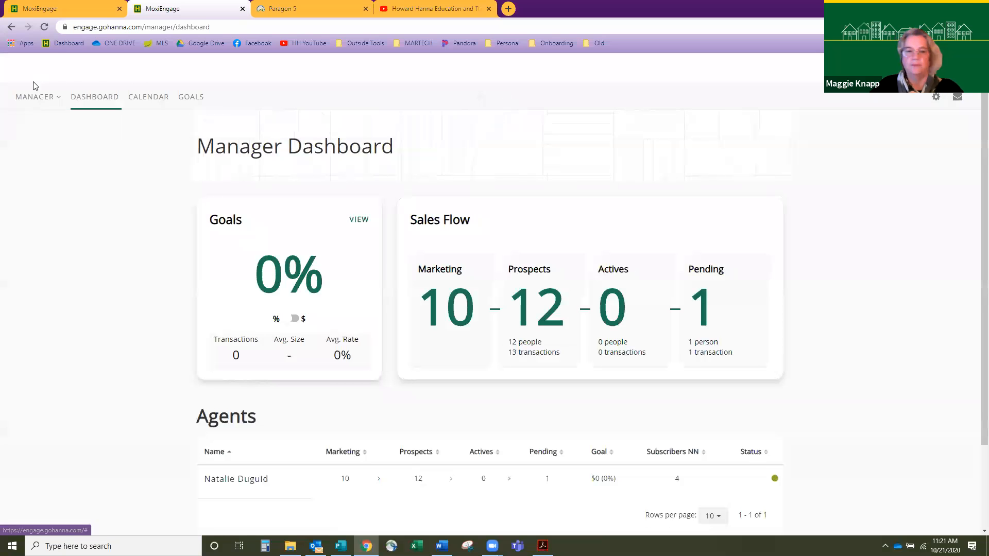
- Switch the dashboard from Manager to Agent Mode
{"action": "mouse_move", "coordinate": [36, 98]}
{"action": "left_click", "coordinate": [37, 124]}
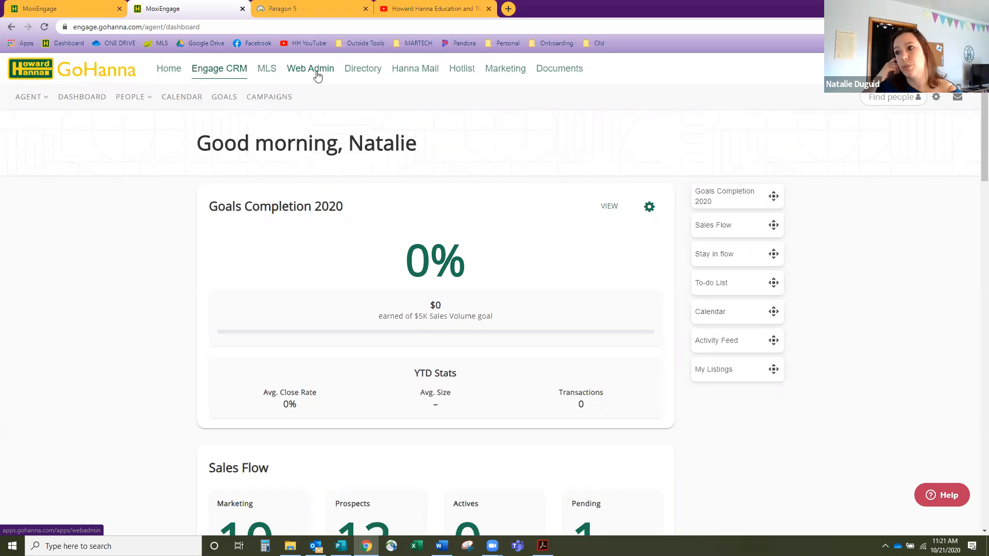
- View the campaigns list, then switch to the Howard Hanna Education and Training YouTube playlists
{"action": "left_click", "coordinate": [262, 100]}
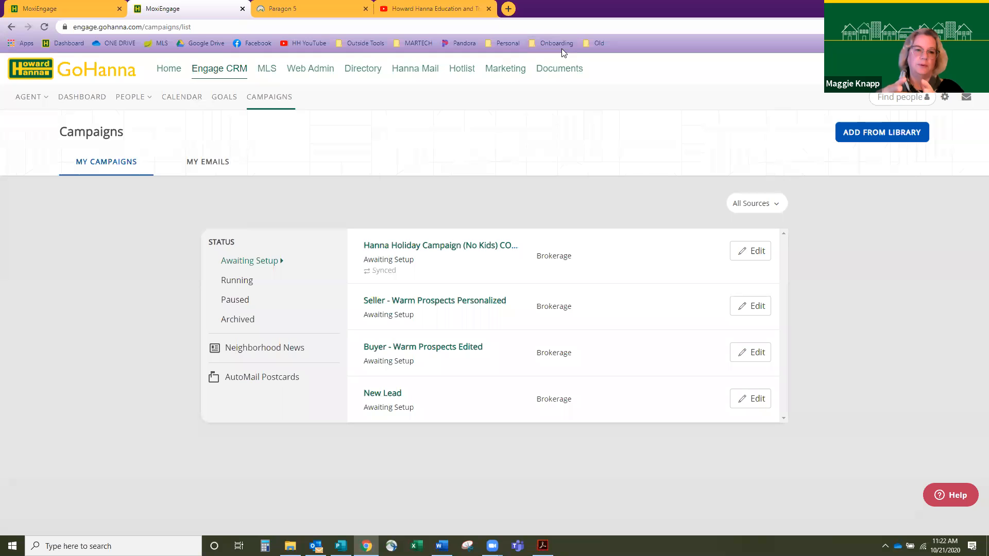
{"action": "key", "text": "ctrl+4"}
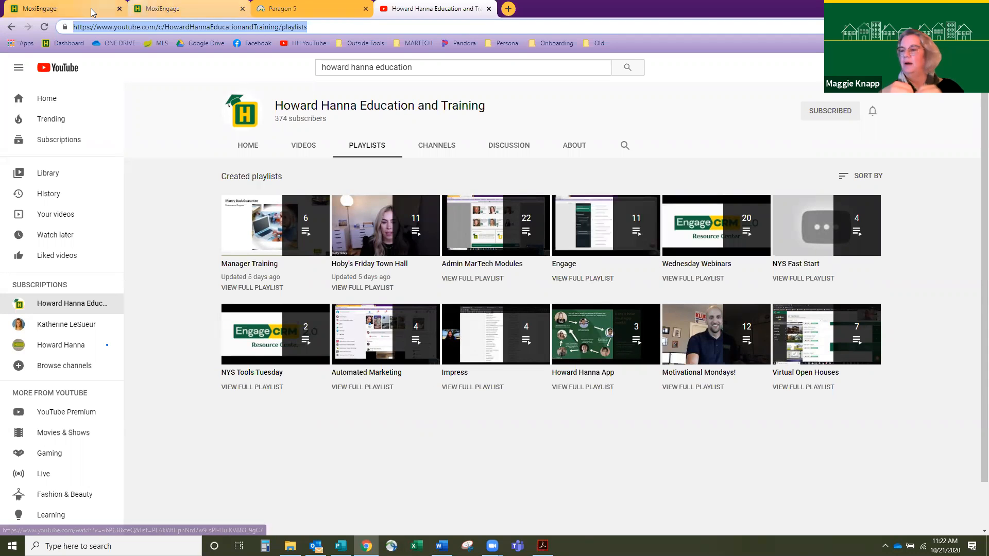
- Return to the first MoxiEngage tab and open the GoHanna home page
{"action": "left_click", "coordinate": [67, 9]}
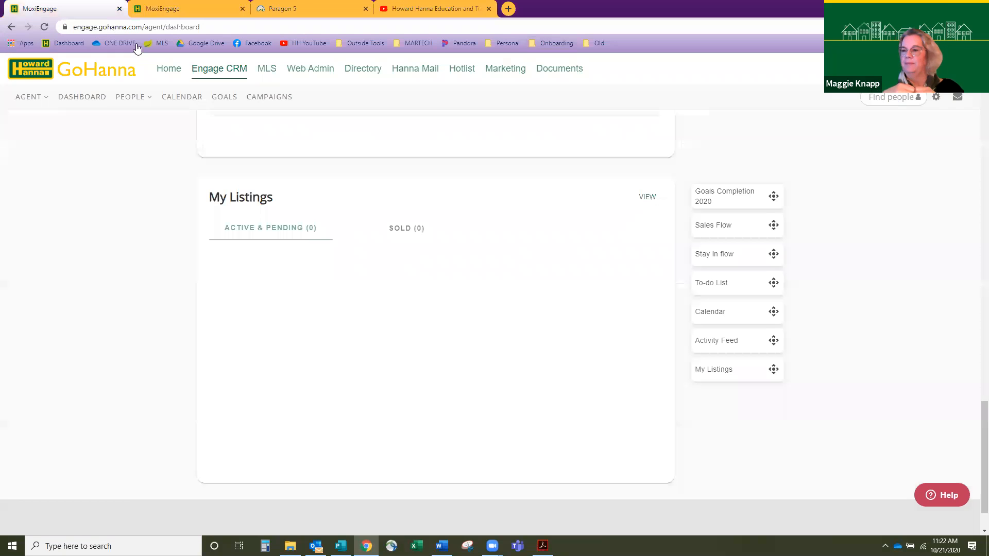
{"action": "left_click", "coordinate": [167, 73]}
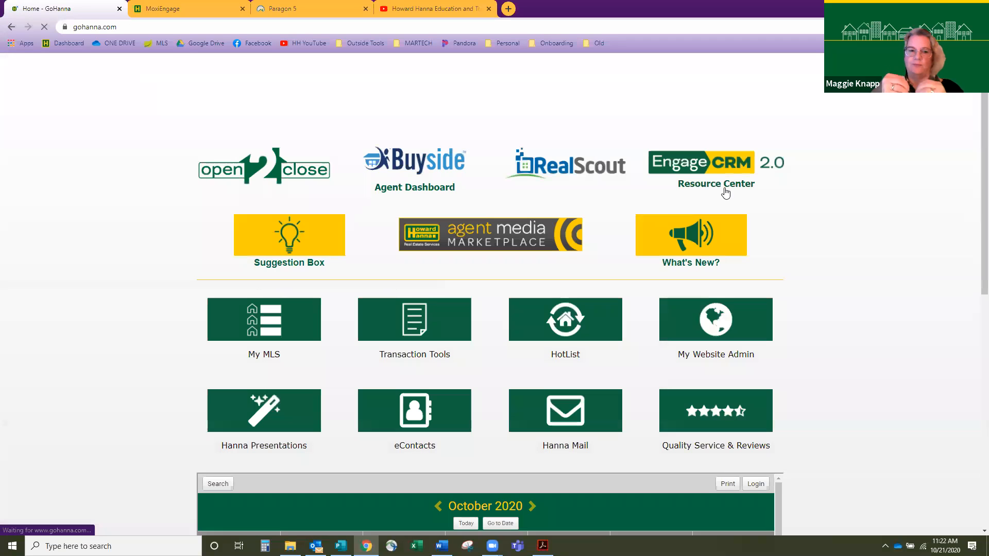